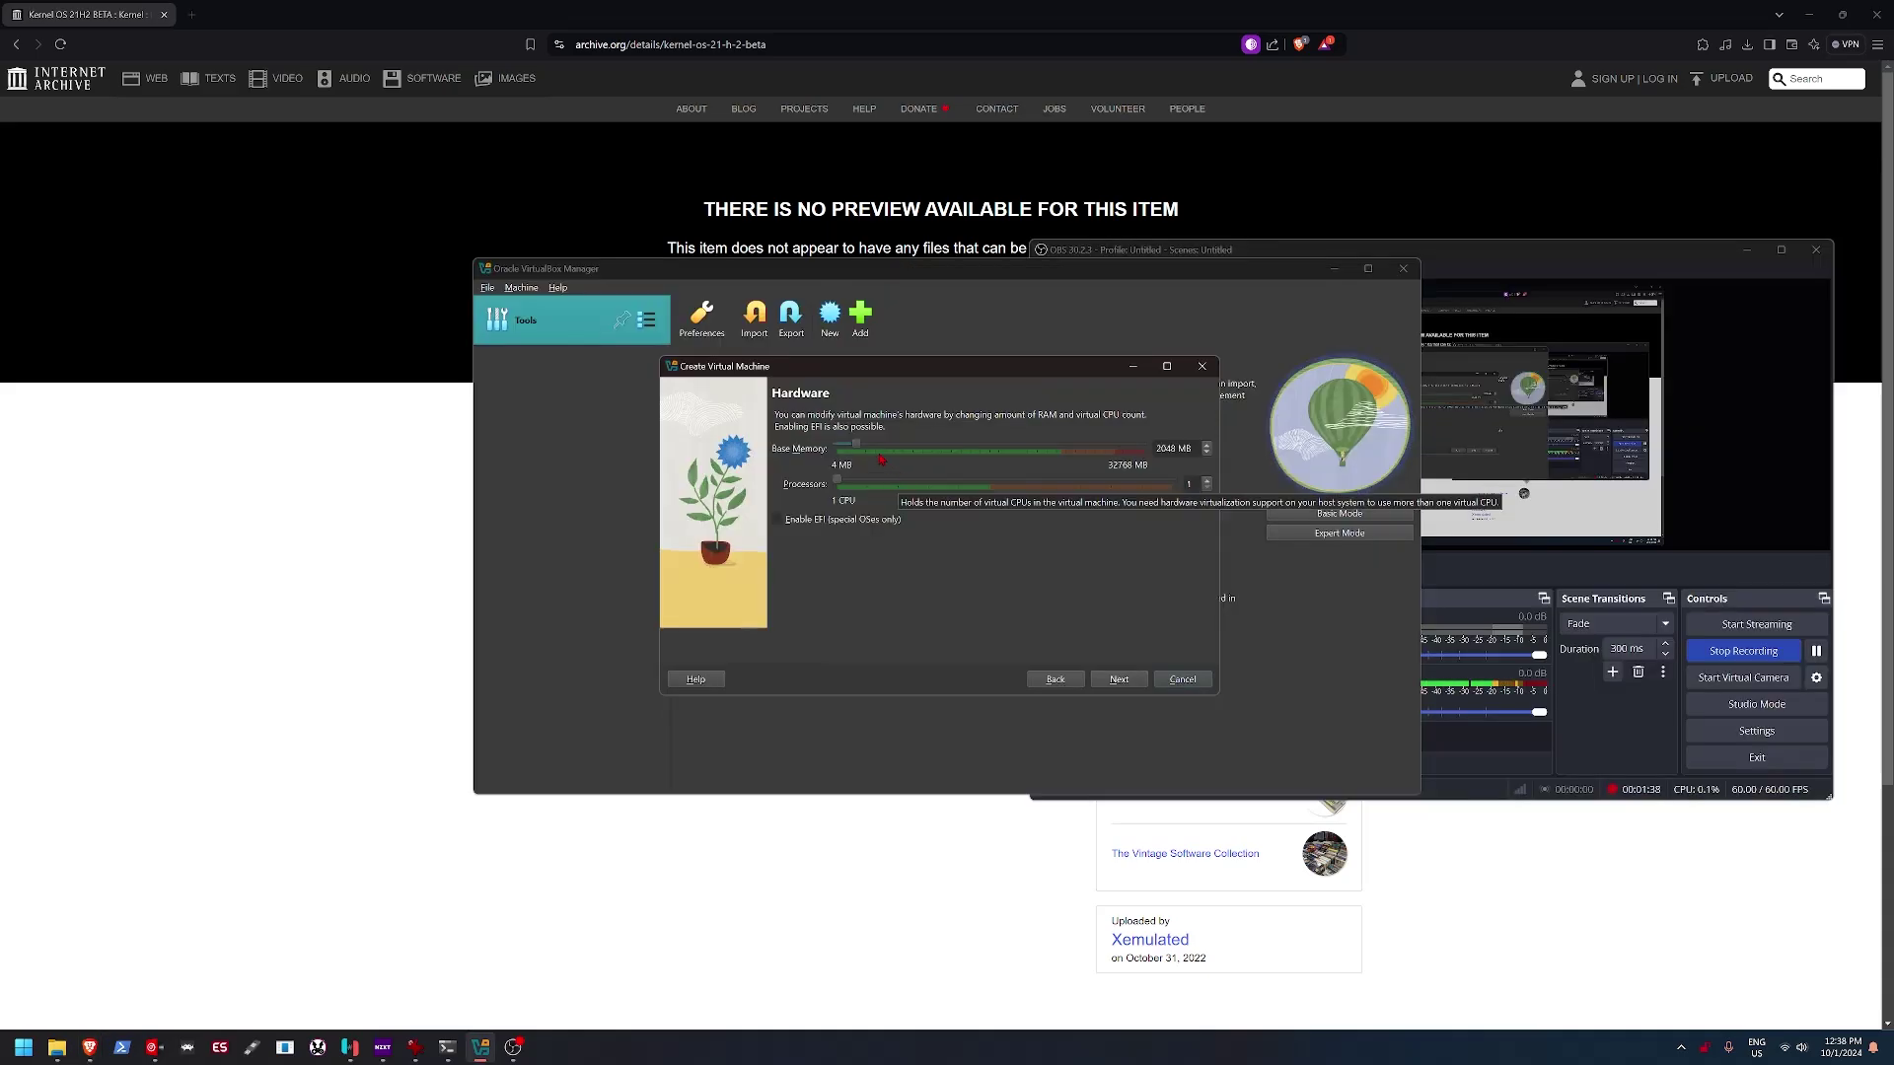
Step: Give the new VM 8192 MB of base memory and 2 processors
drag(856, 448, 875, 451)
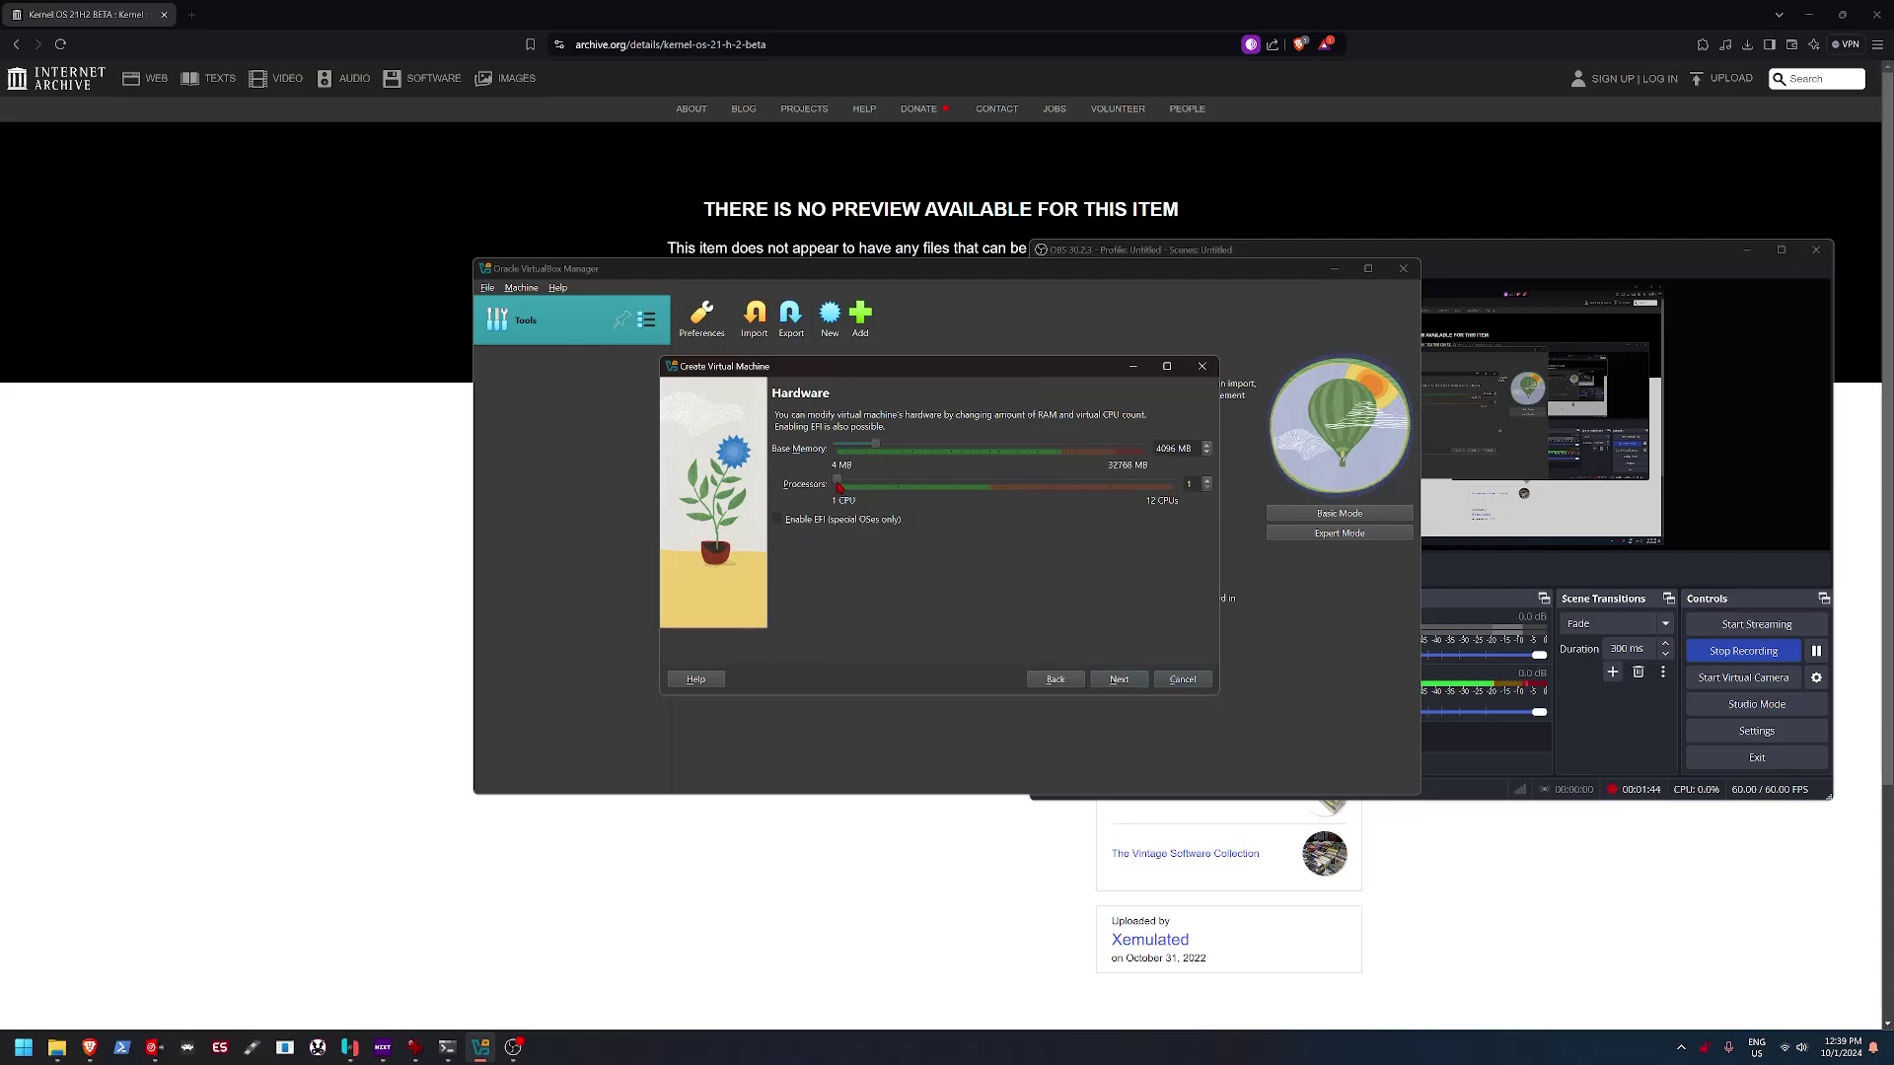
drag(836, 484, 922, 487)
drag(931, 487, 984, 487)
drag(878, 449, 907, 451)
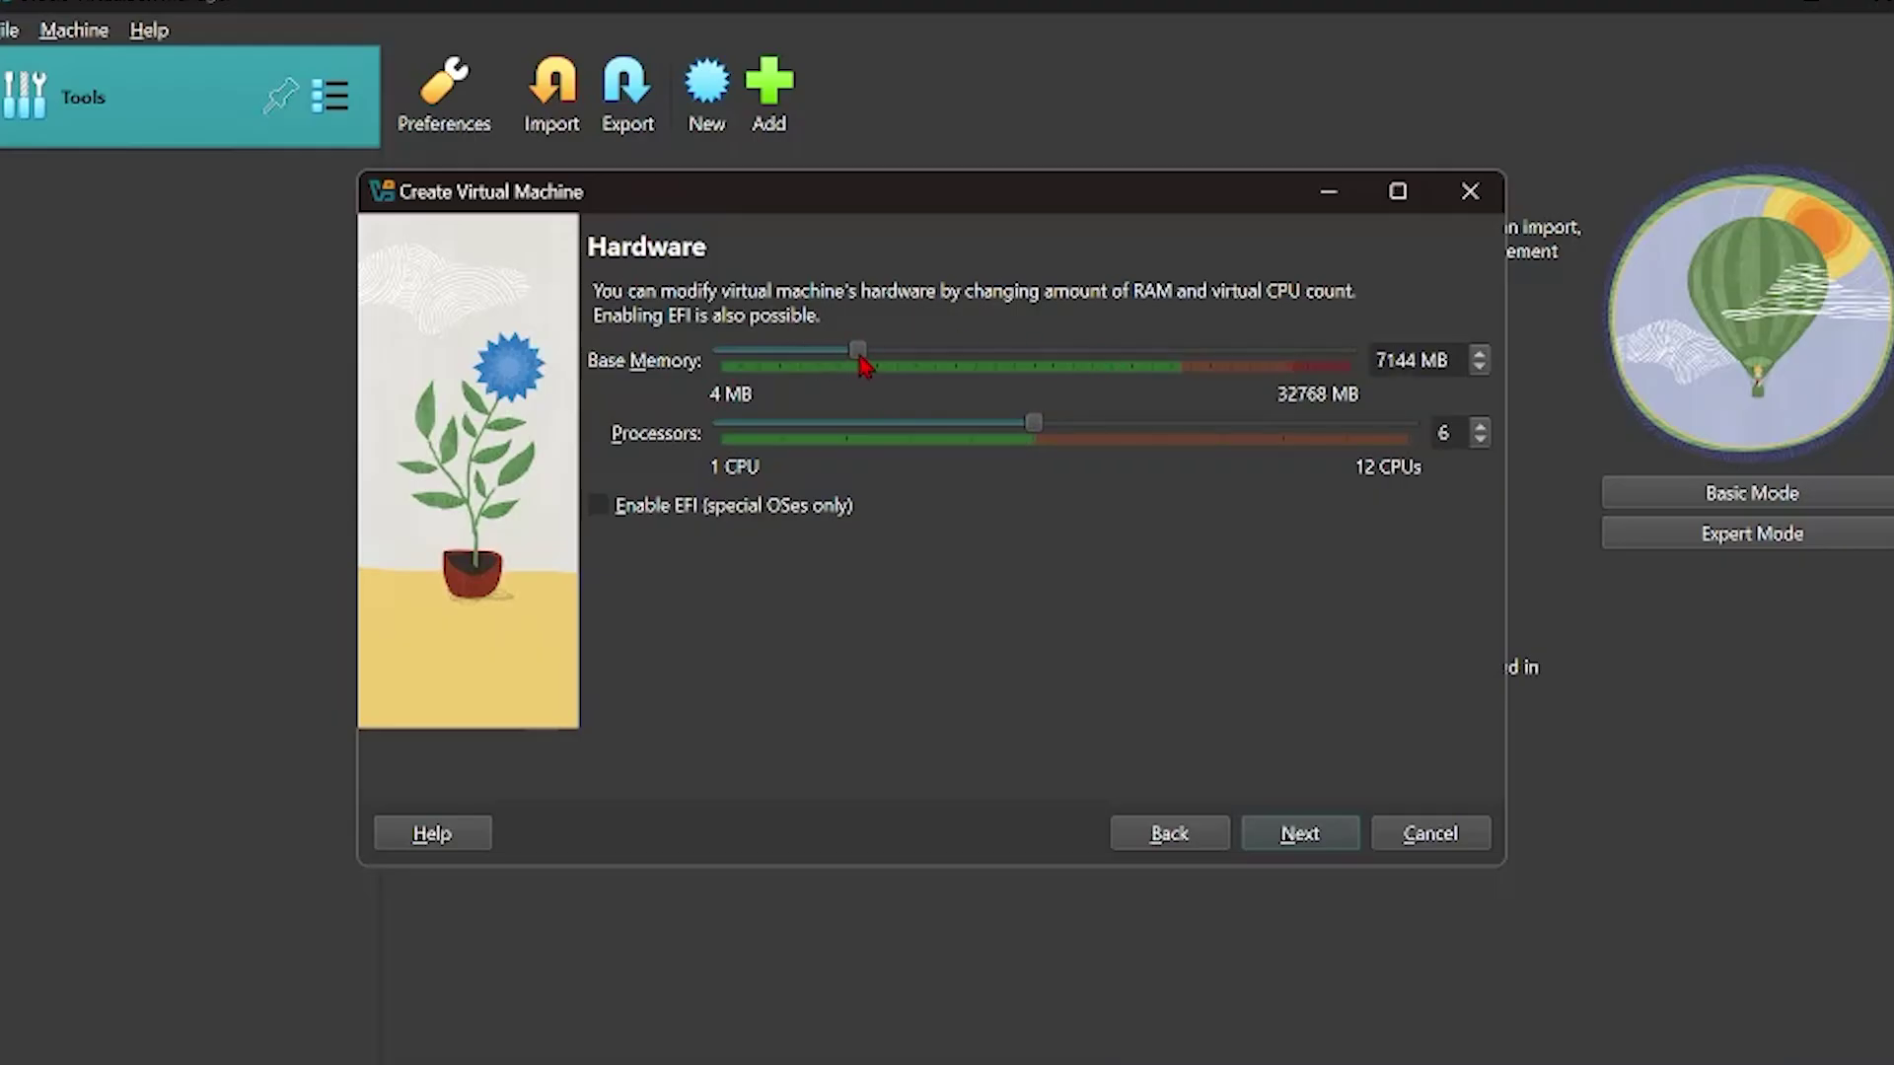
drag(860, 357, 880, 357)
drag(1026, 426, 799, 441)
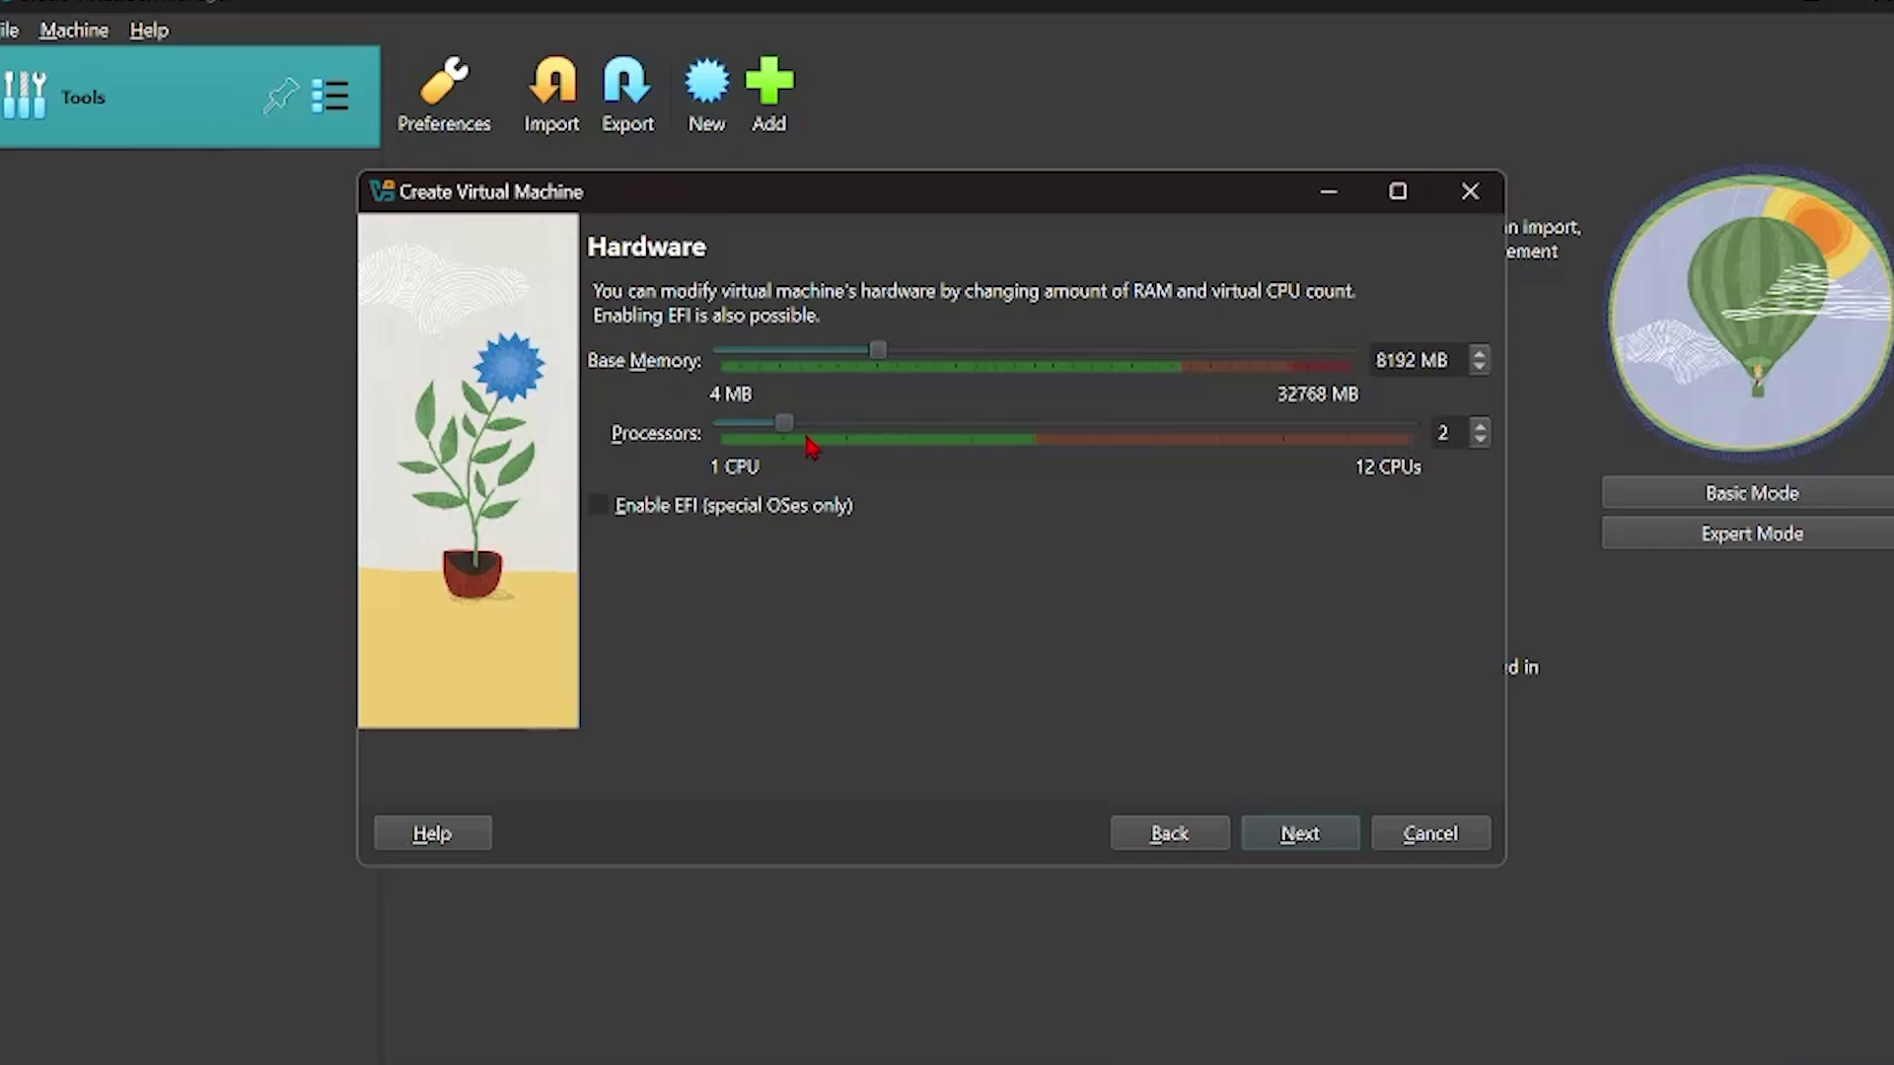
click(1299, 833)
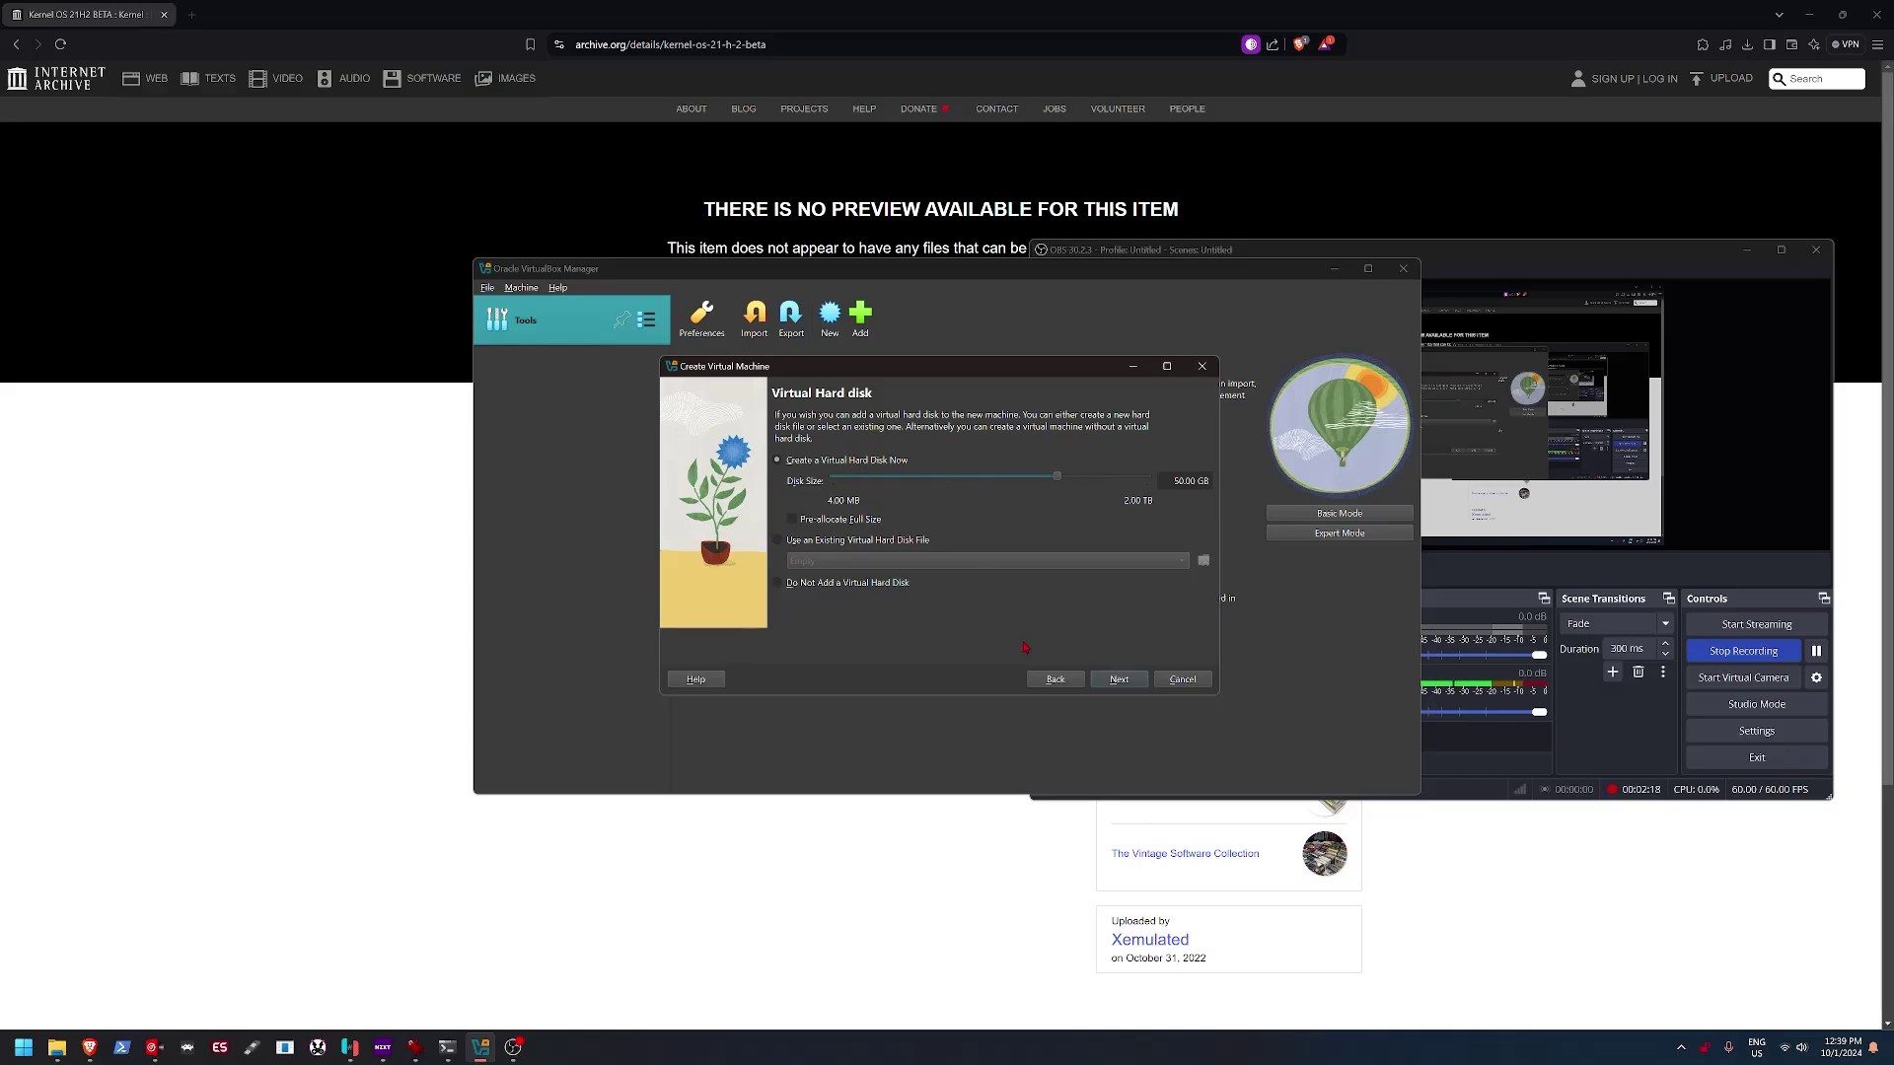
Step: Enlarge the virtual hard disk to 80 GB and create the KernelOS VM
click(1119, 680)
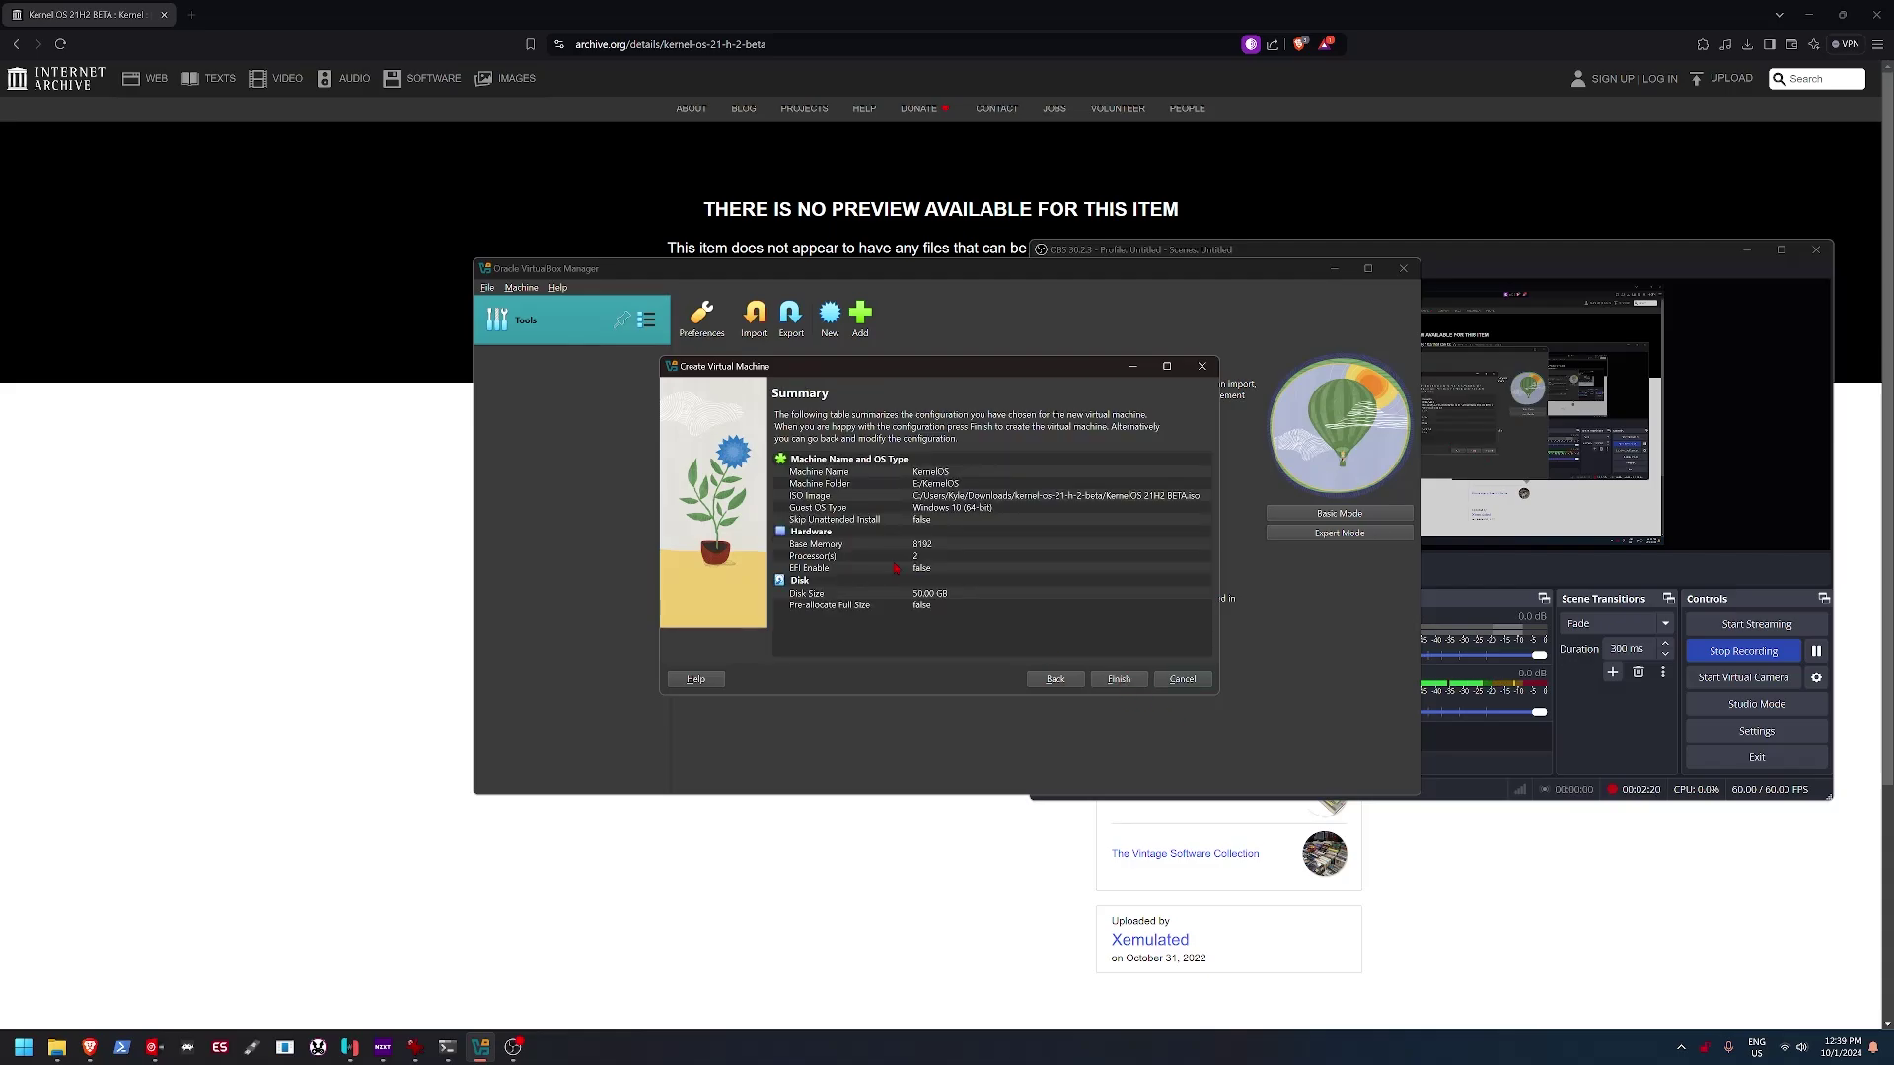
click(1056, 679)
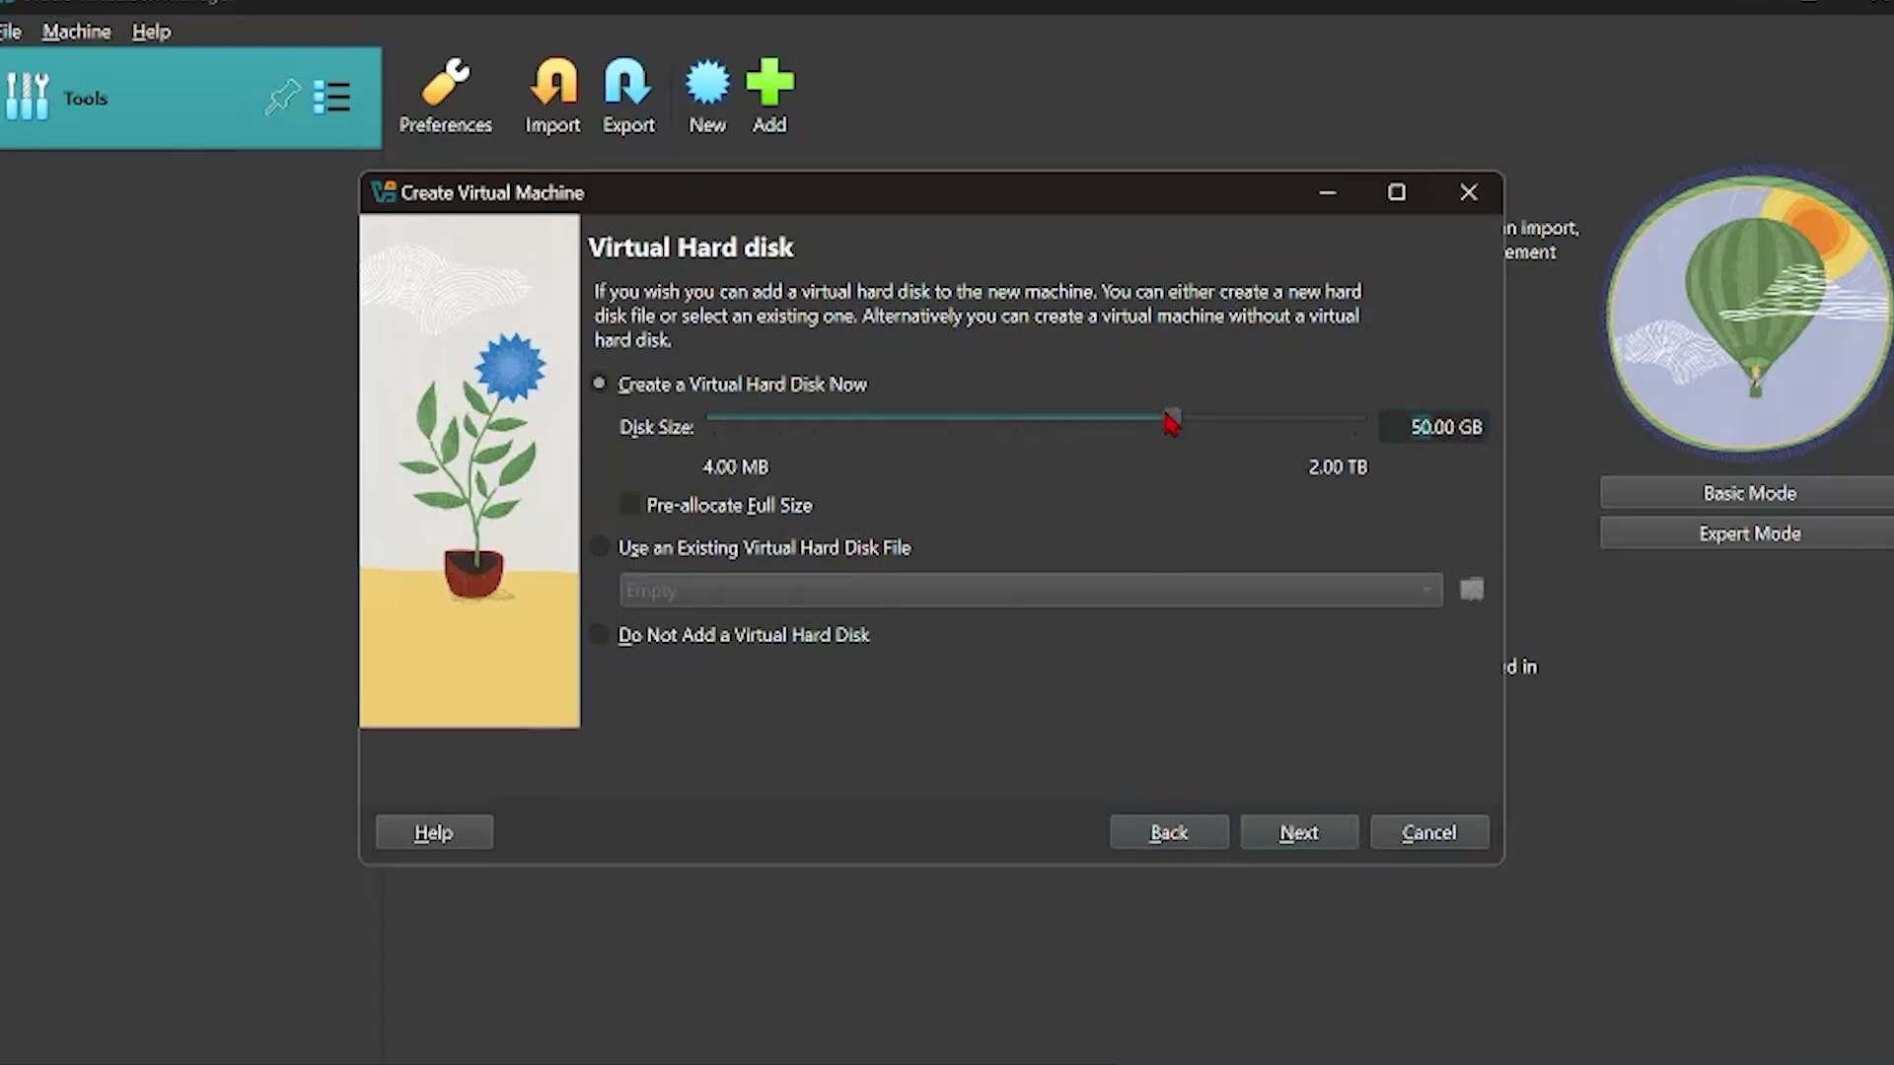
drag(1184, 423, 1194, 429)
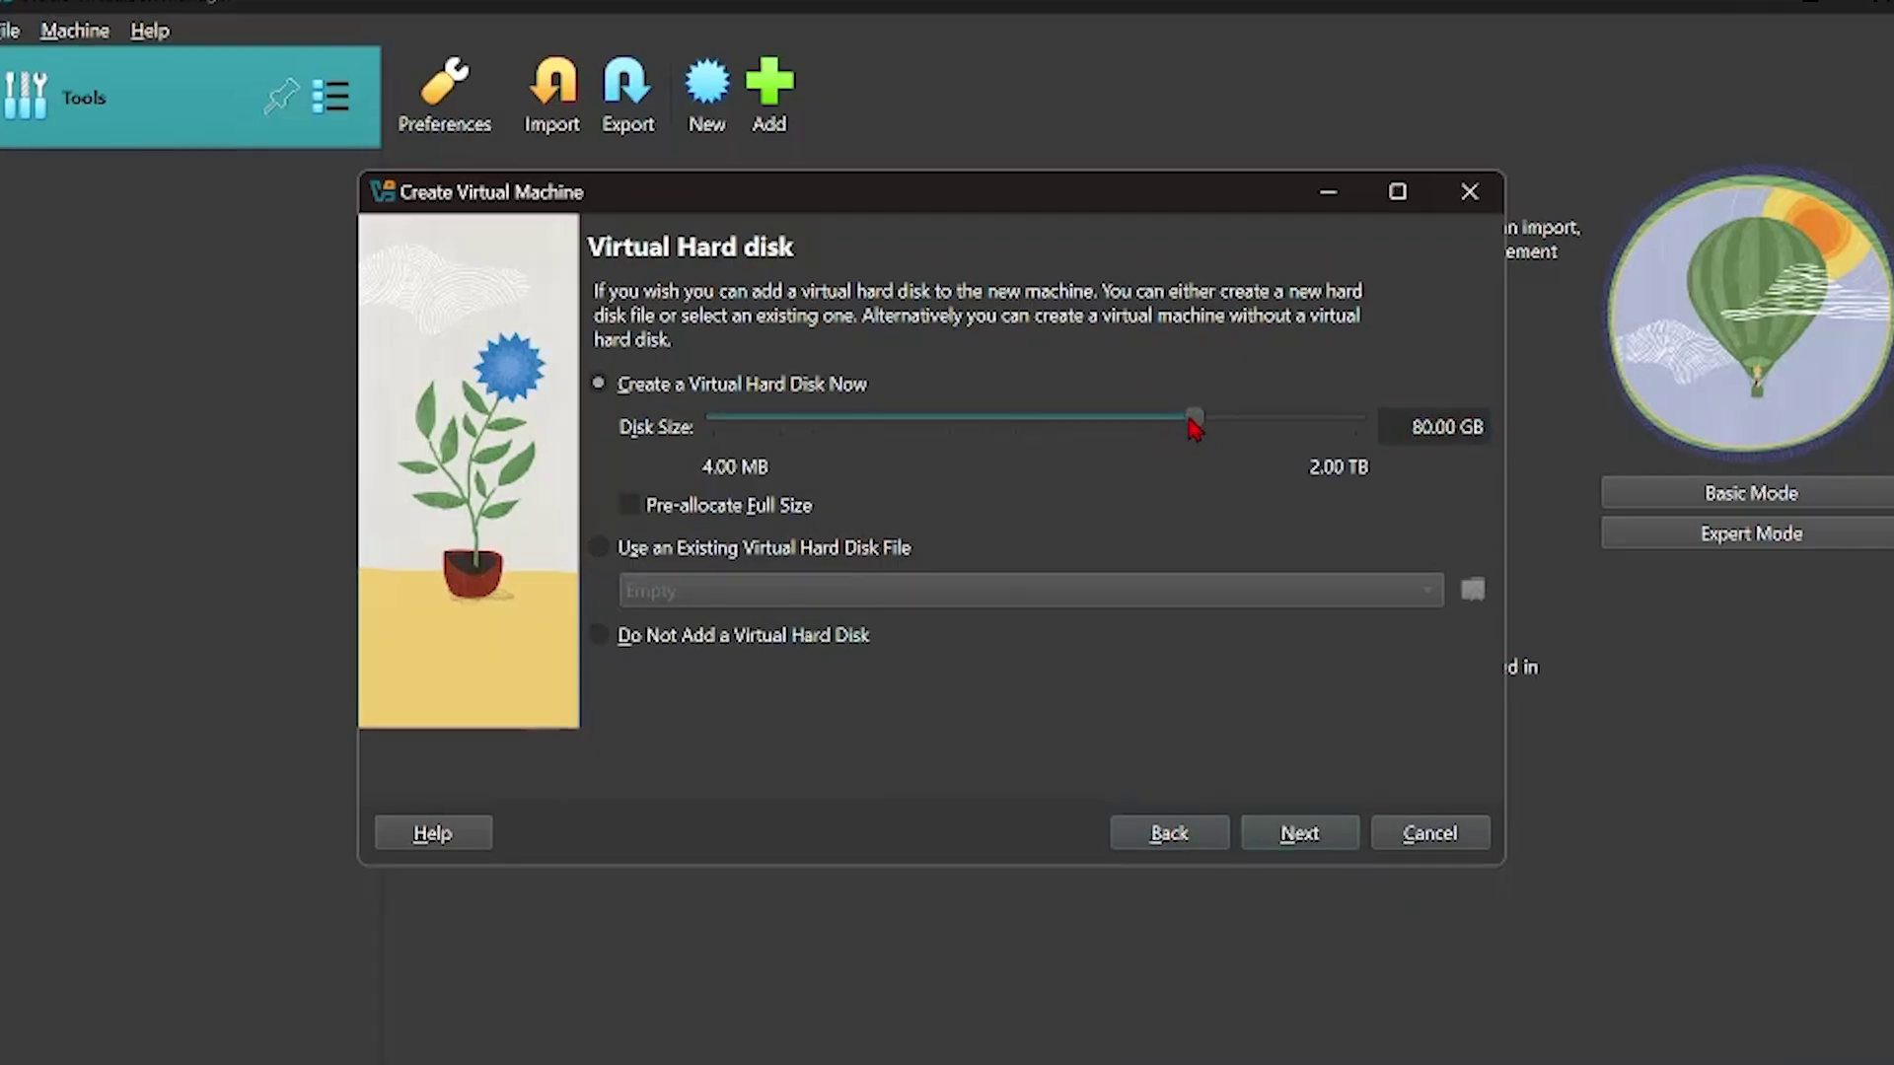
click(1292, 831)
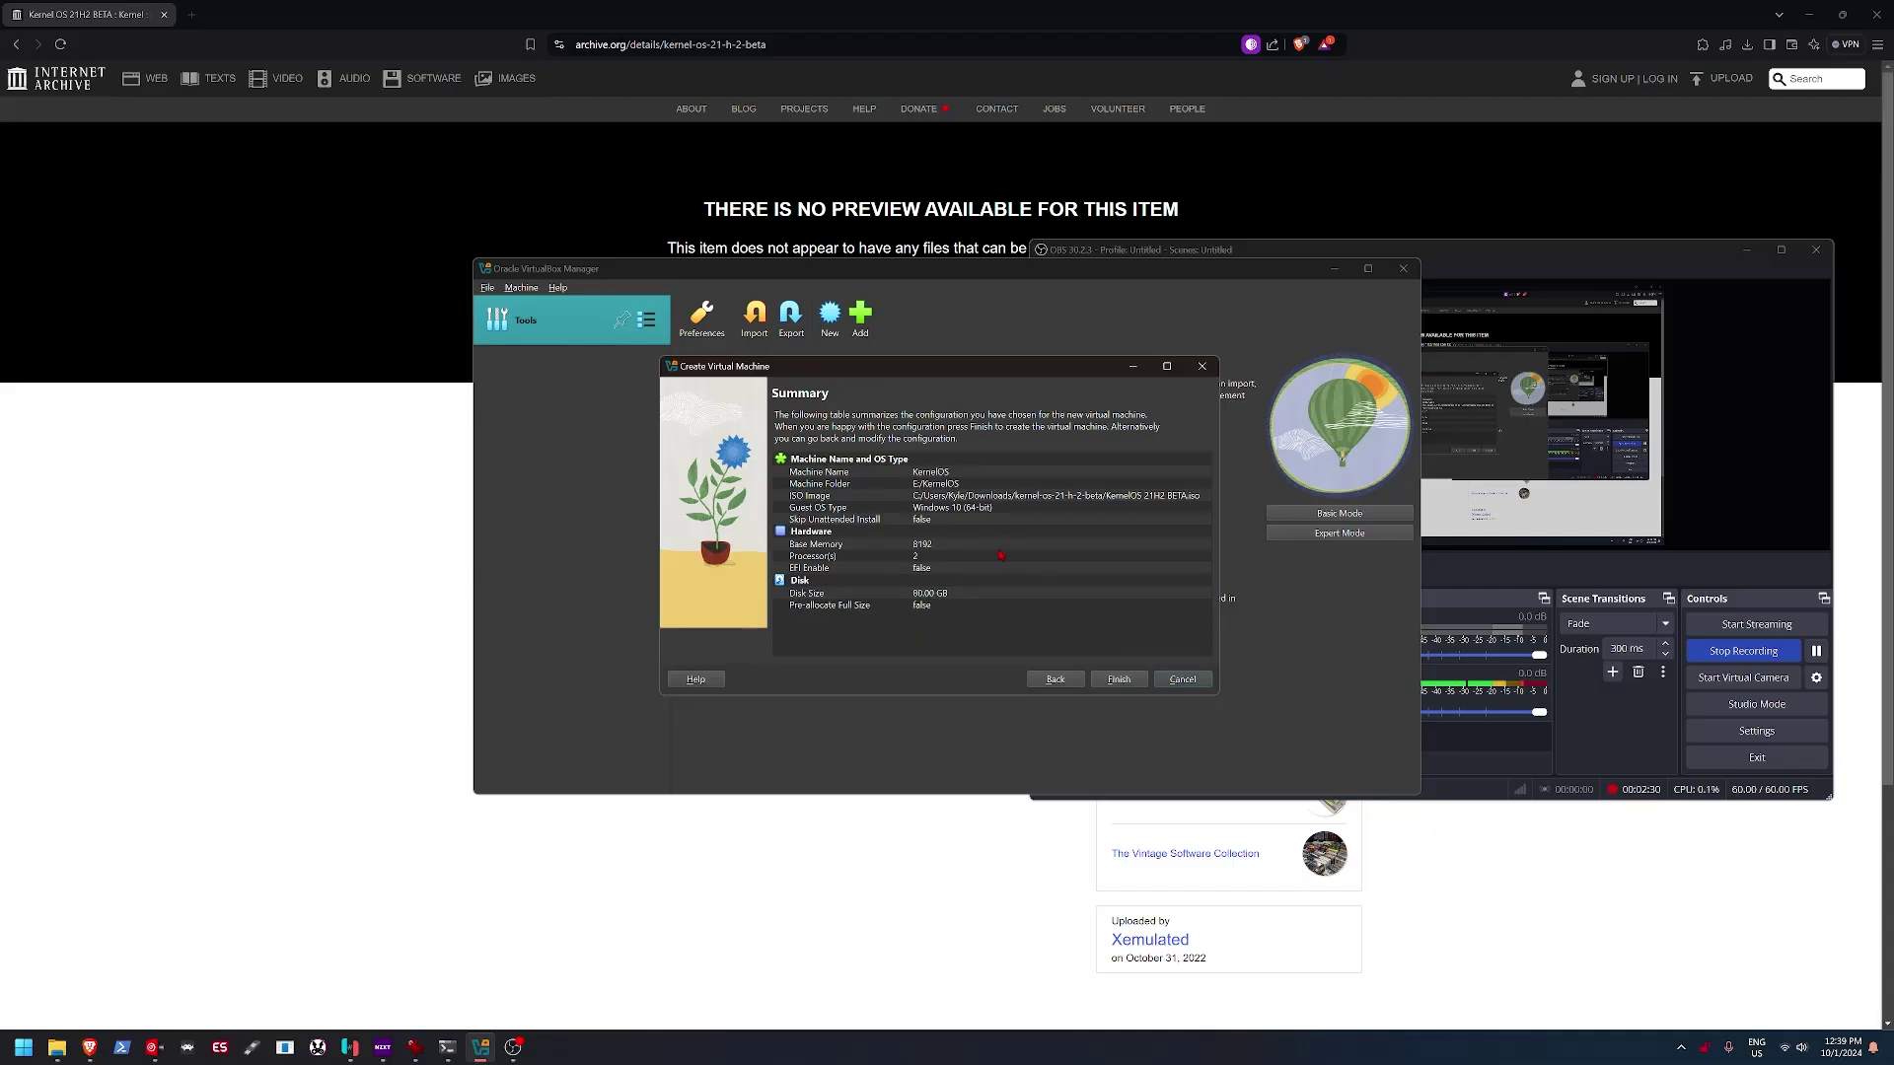
click(1052, 681)
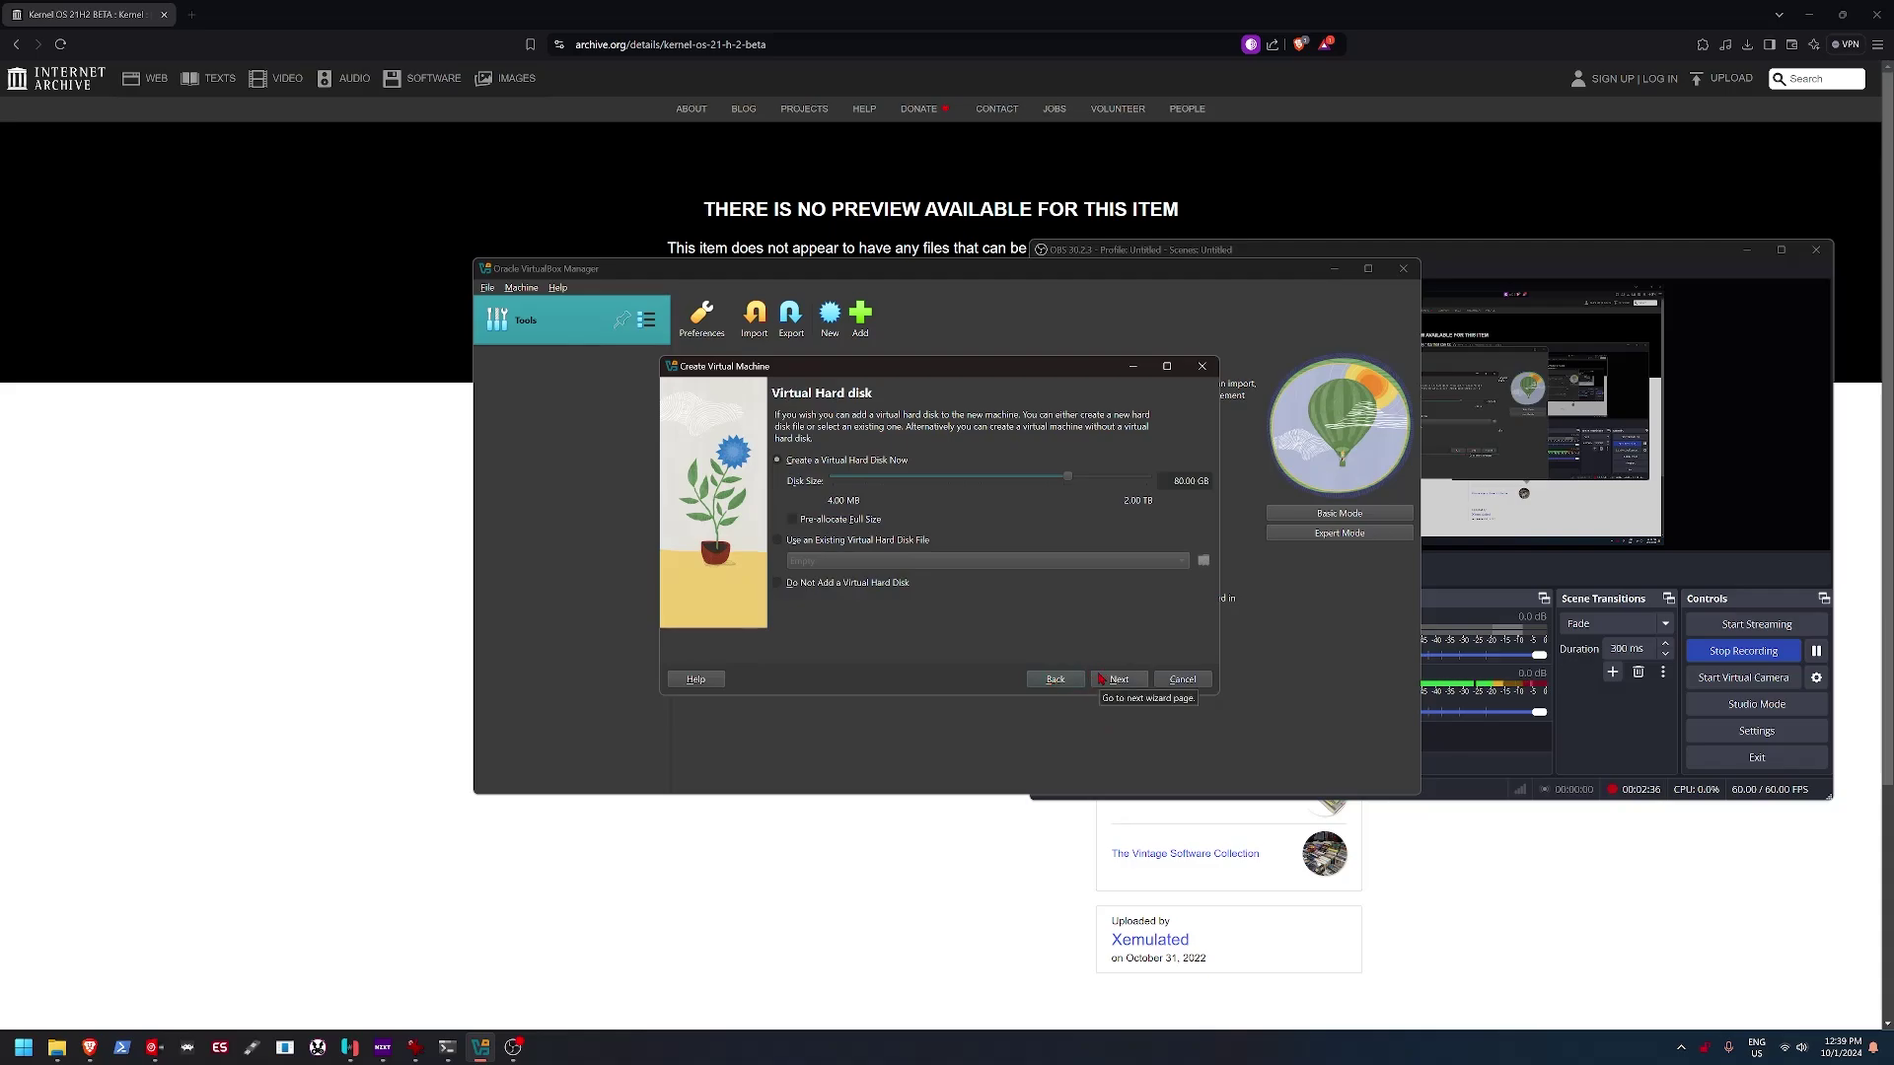
click(1101, 680)
click(1101, 680)
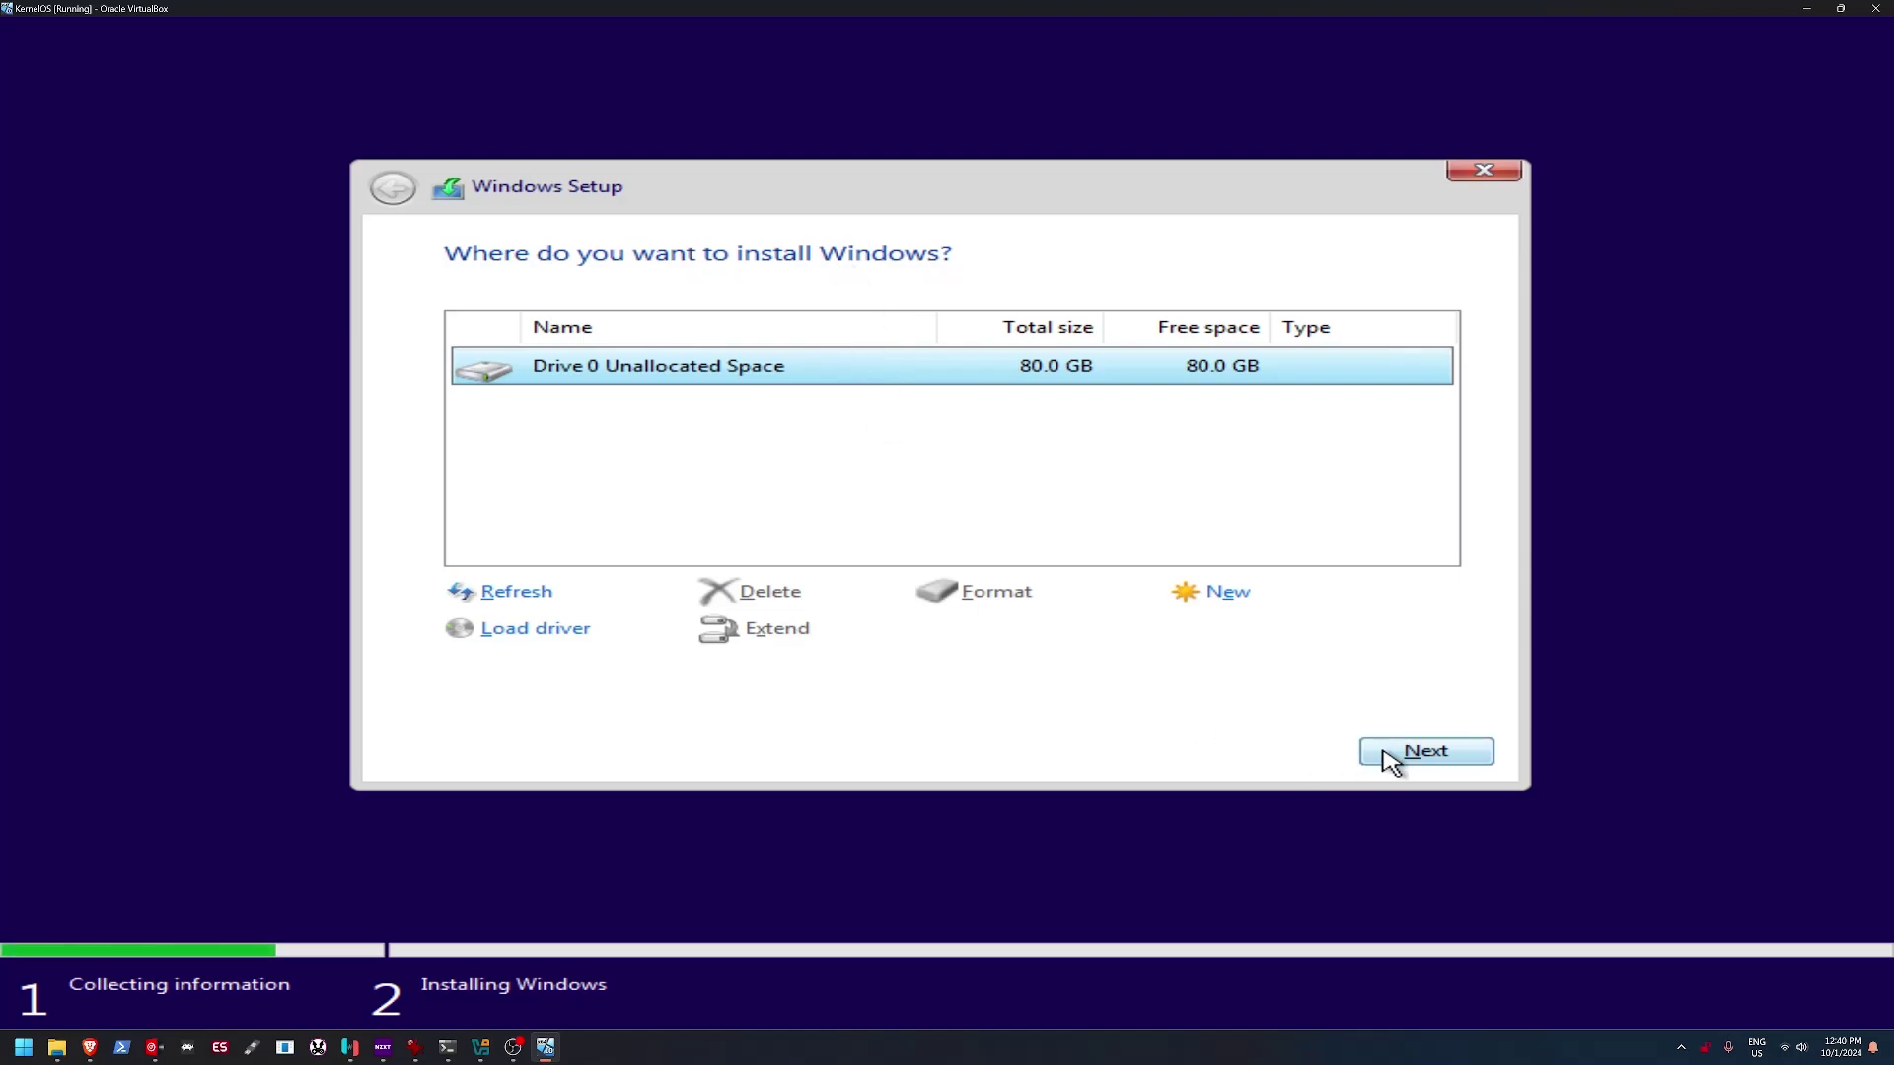
Step: Install Windows onto Drive 0's 80 GB unallocated space
click(1413, 756)
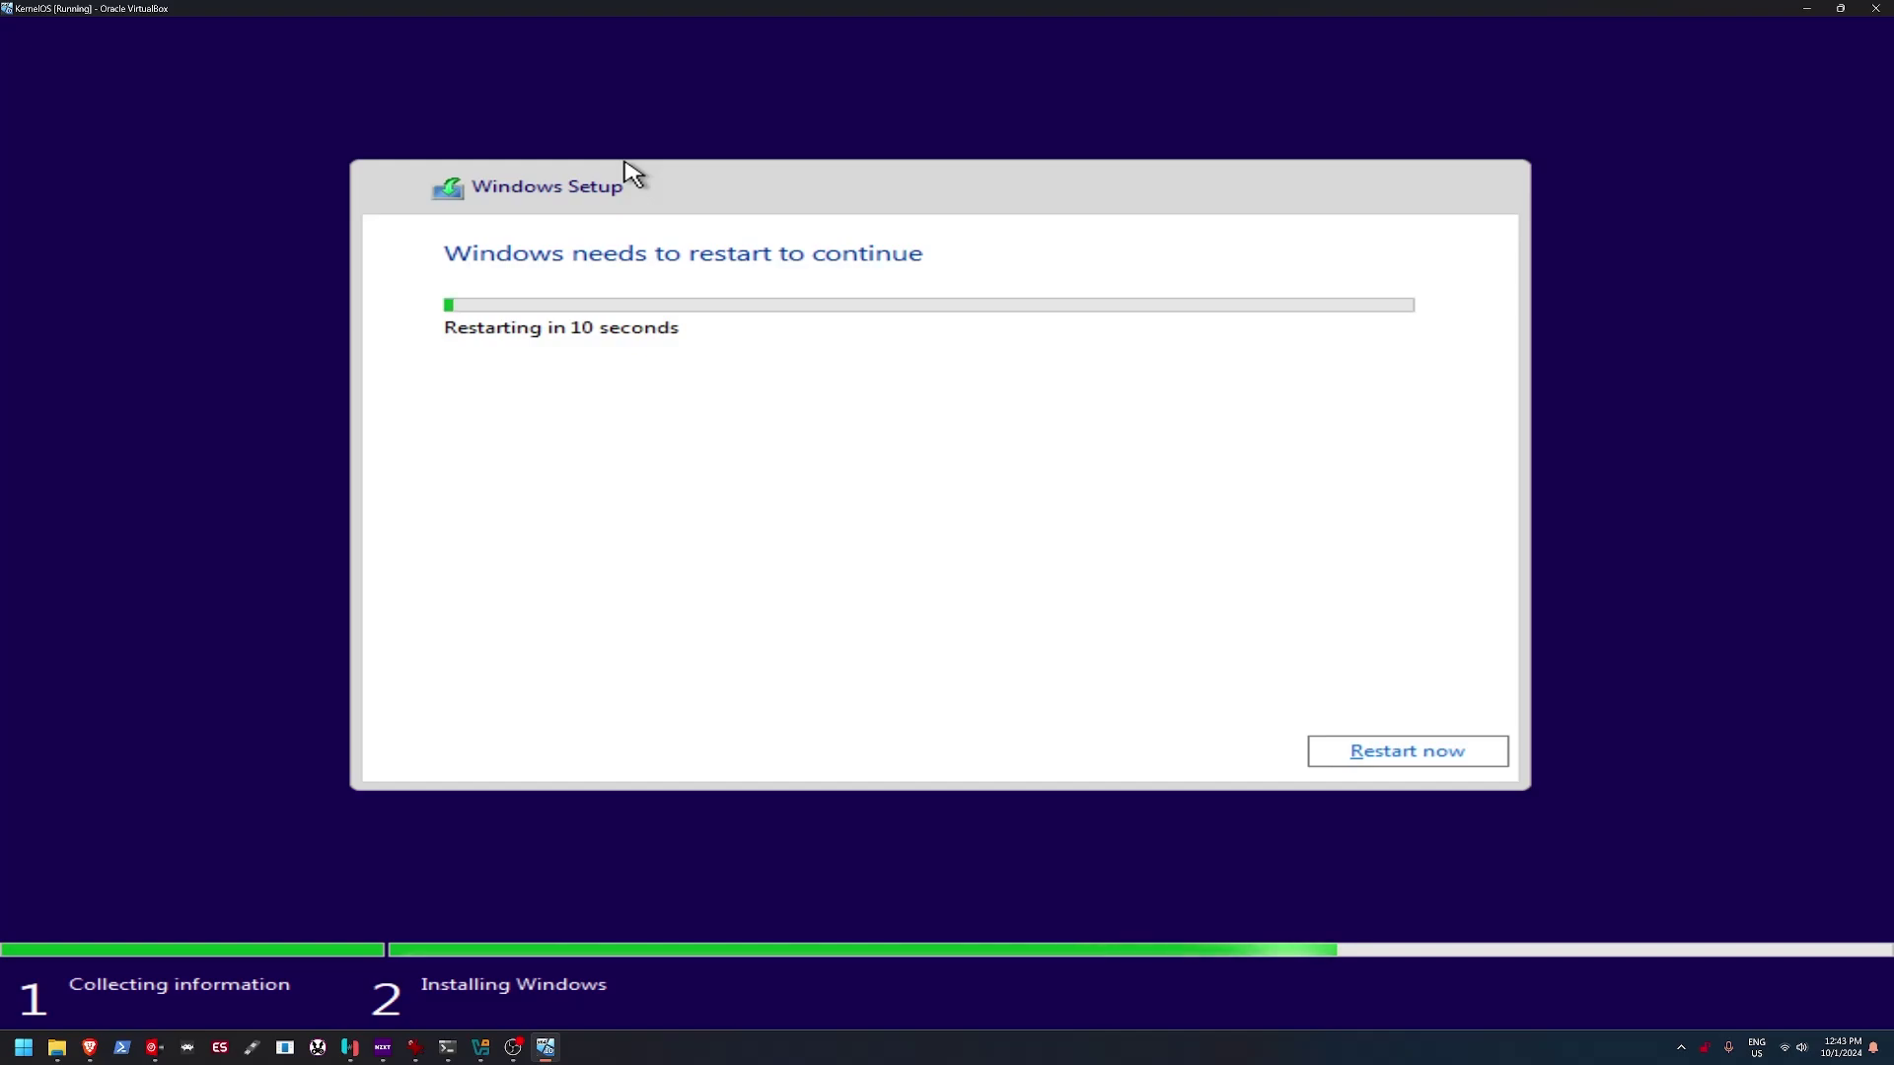
Step: Restart the VM and continue past the boot prompt so setup can finish
click(1367, 753)
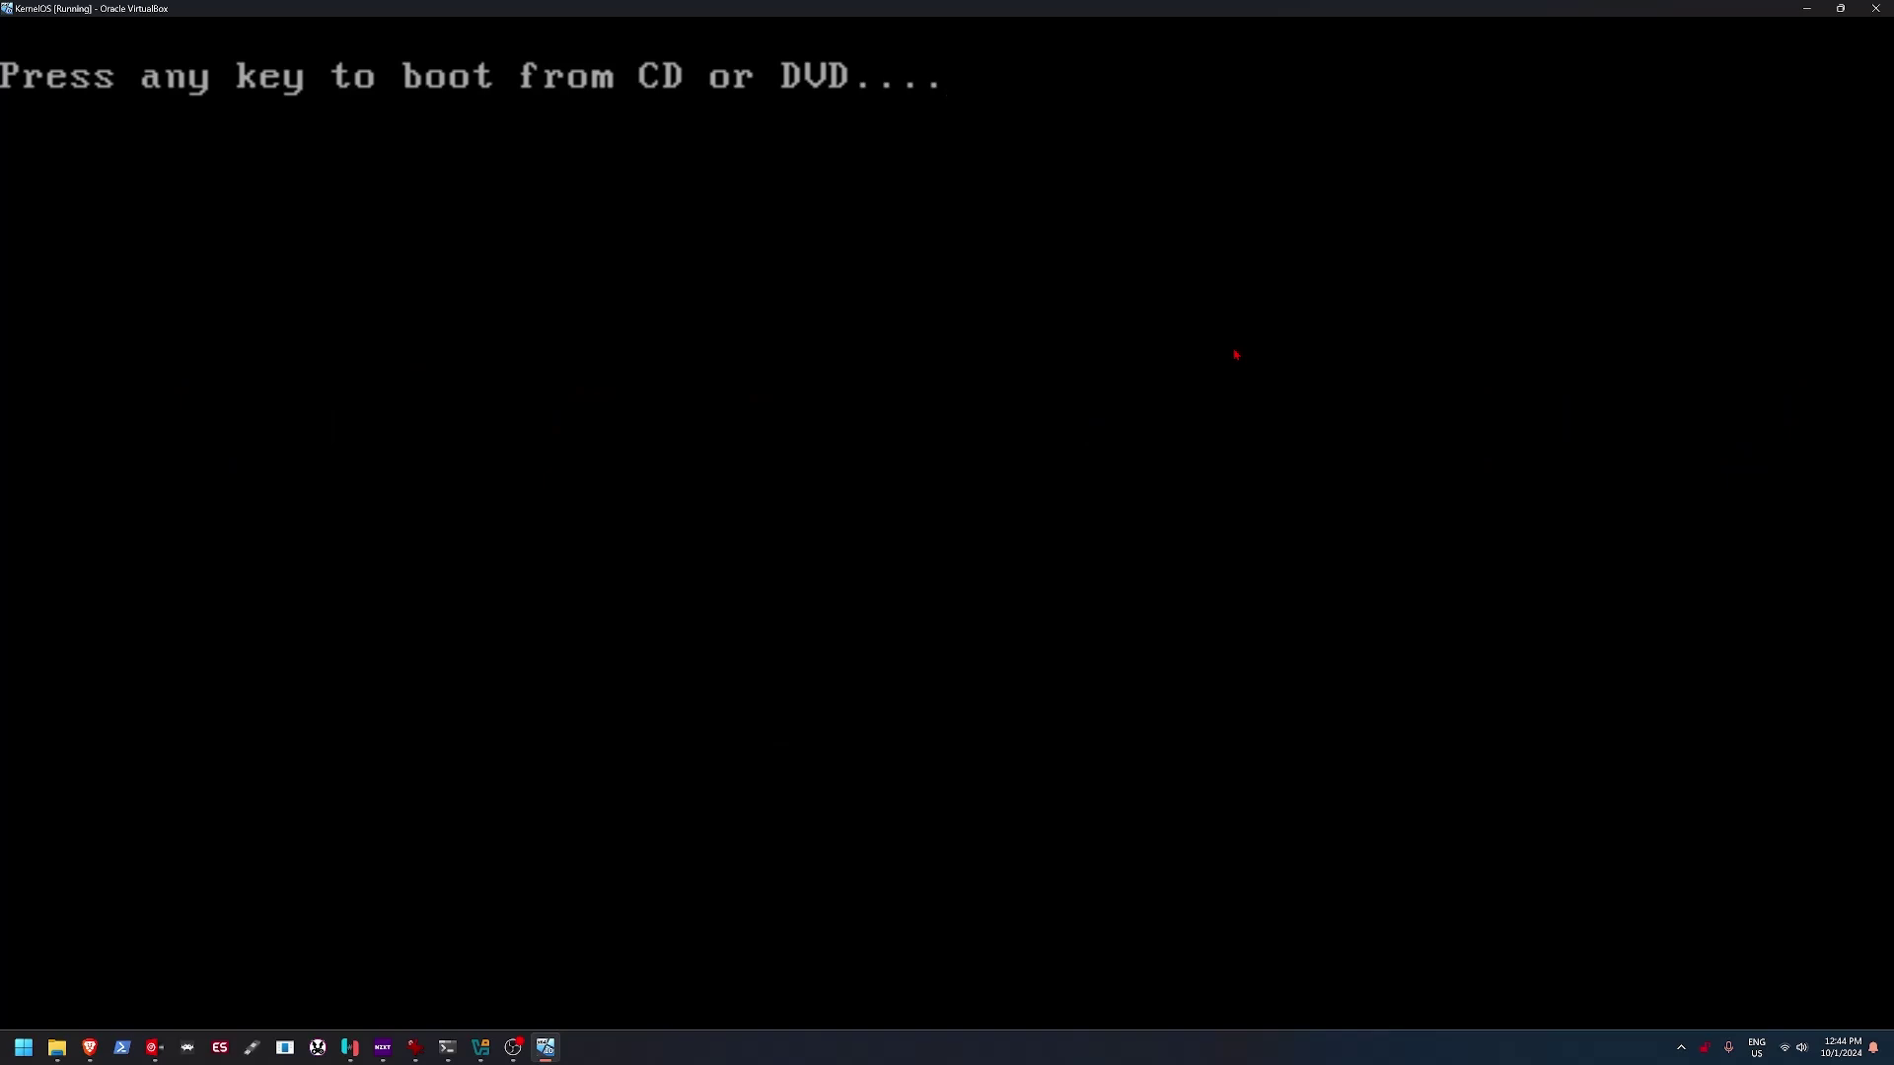
key(Return)
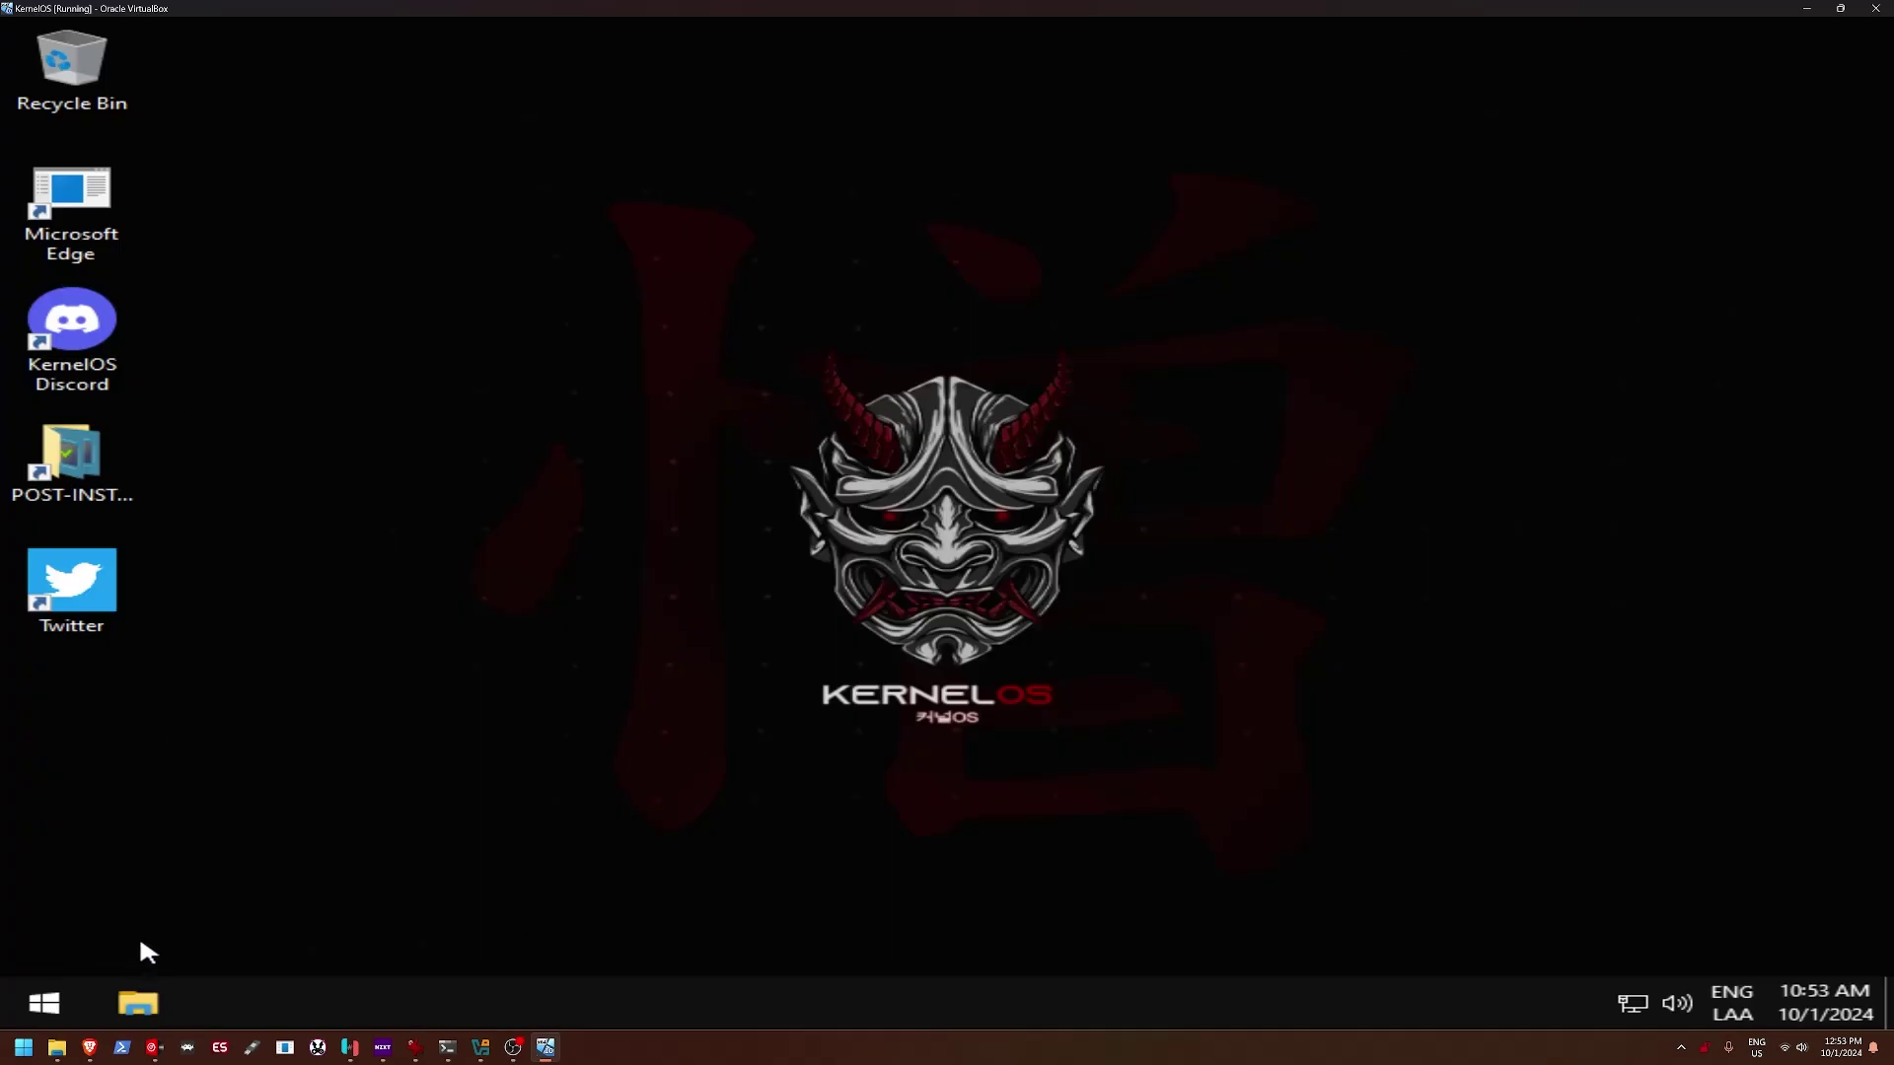
Step: Accept the Open-Shell Menu settings after browsing its skin and basic options
click(51, 991)
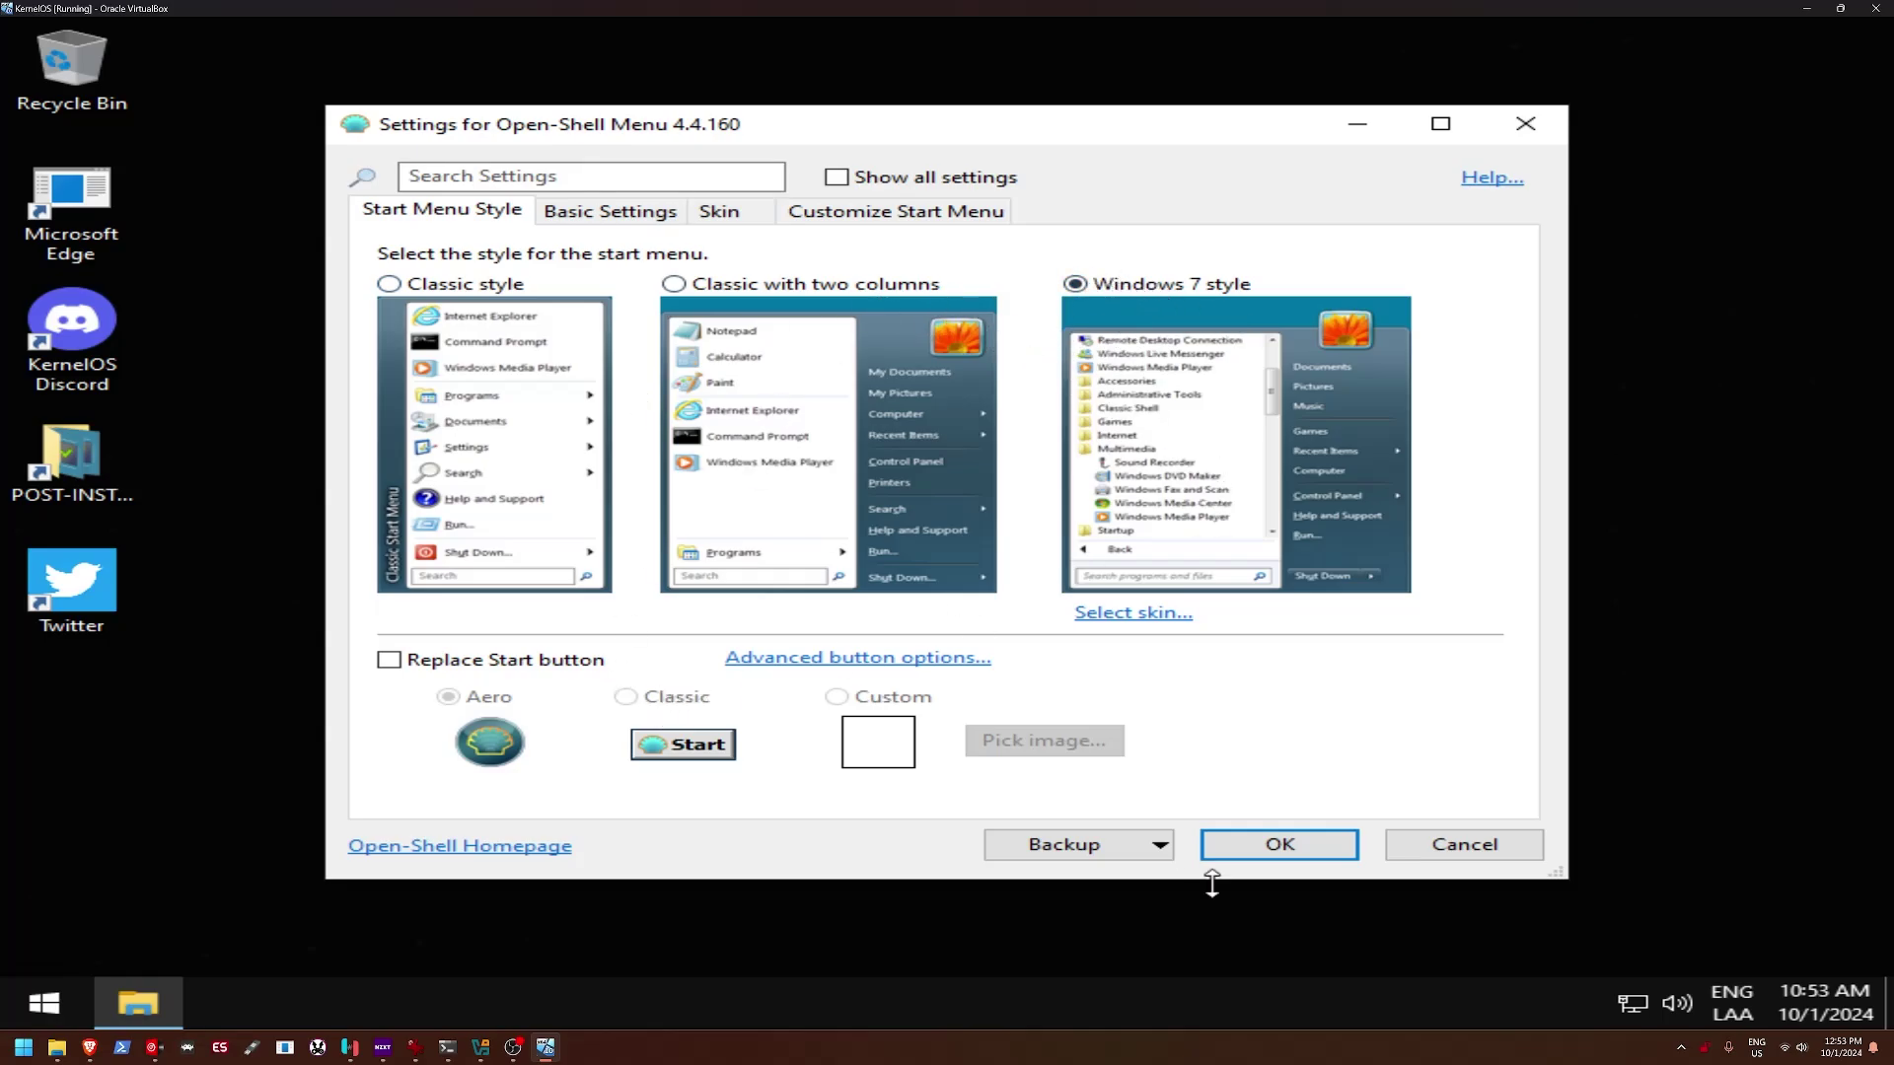
click(723, 219)
click(617, 219)
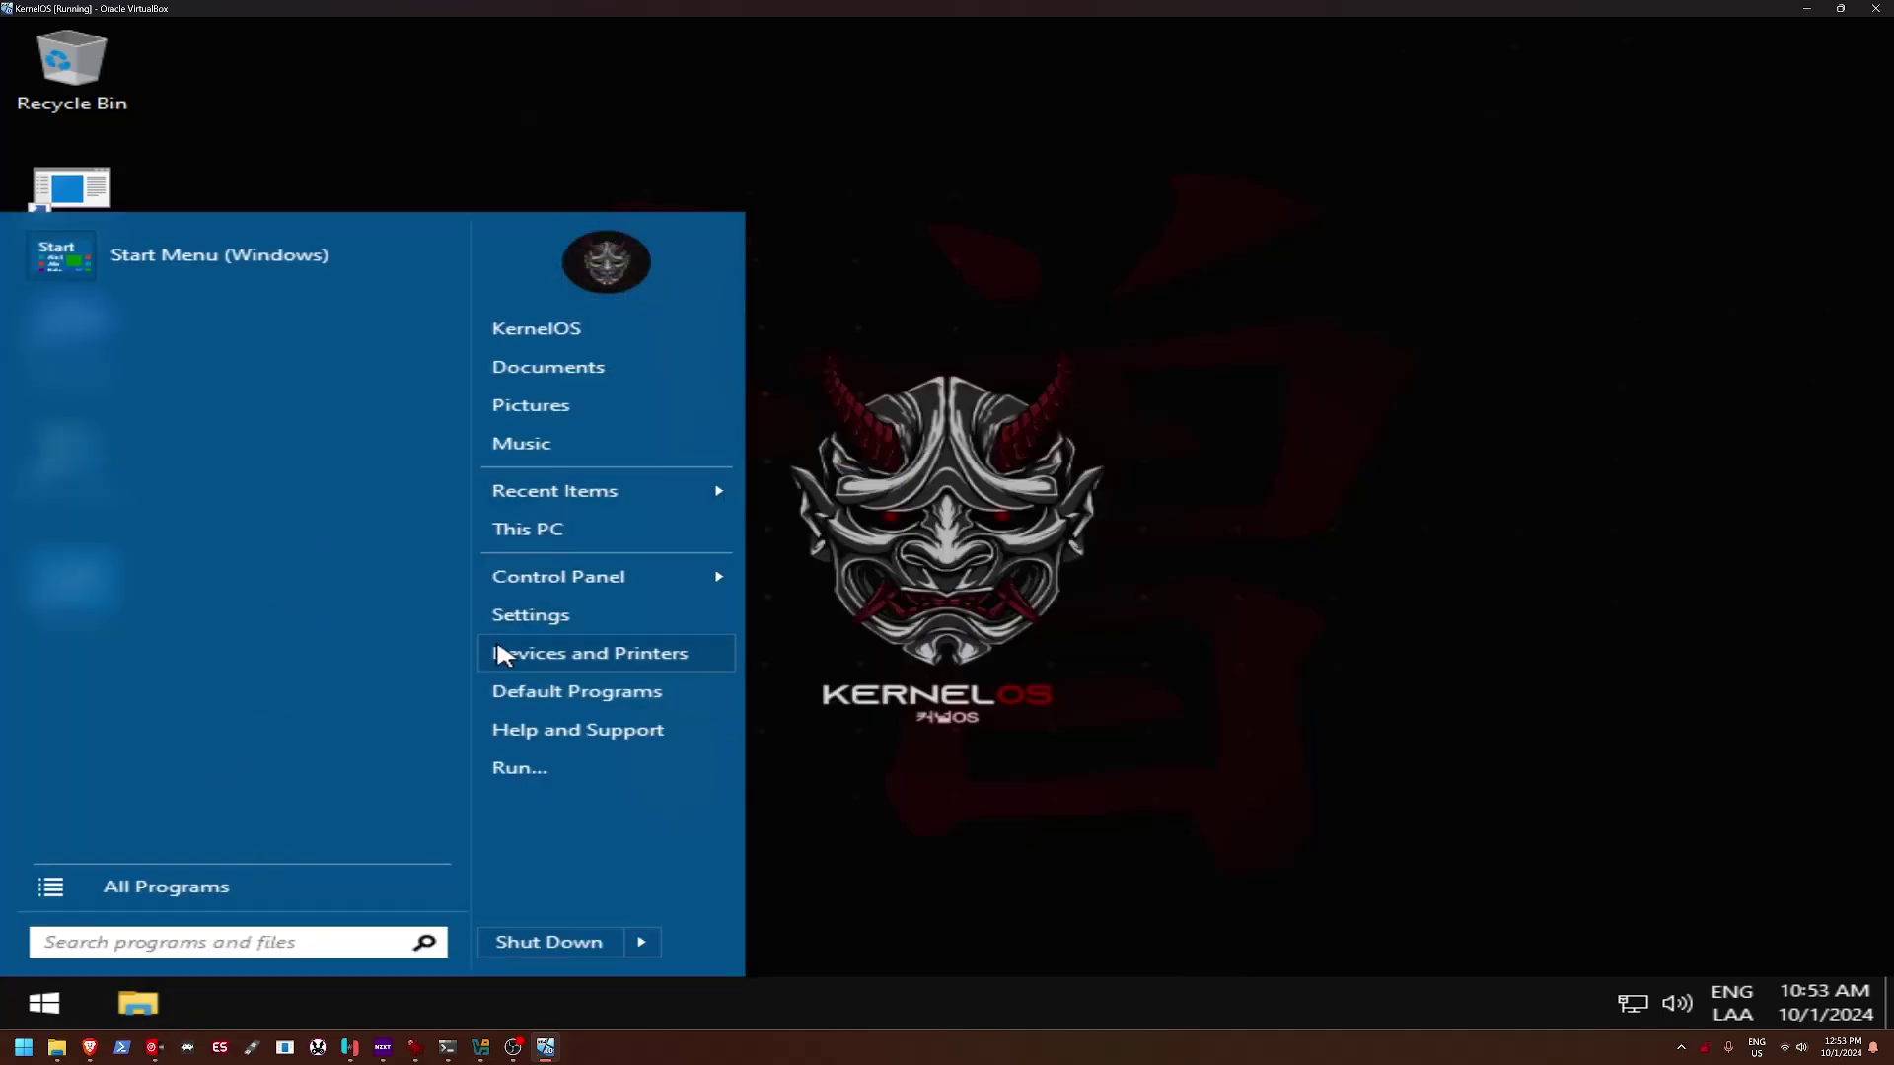
Step: Show the Start menu's All Programs list
click(209, 887)
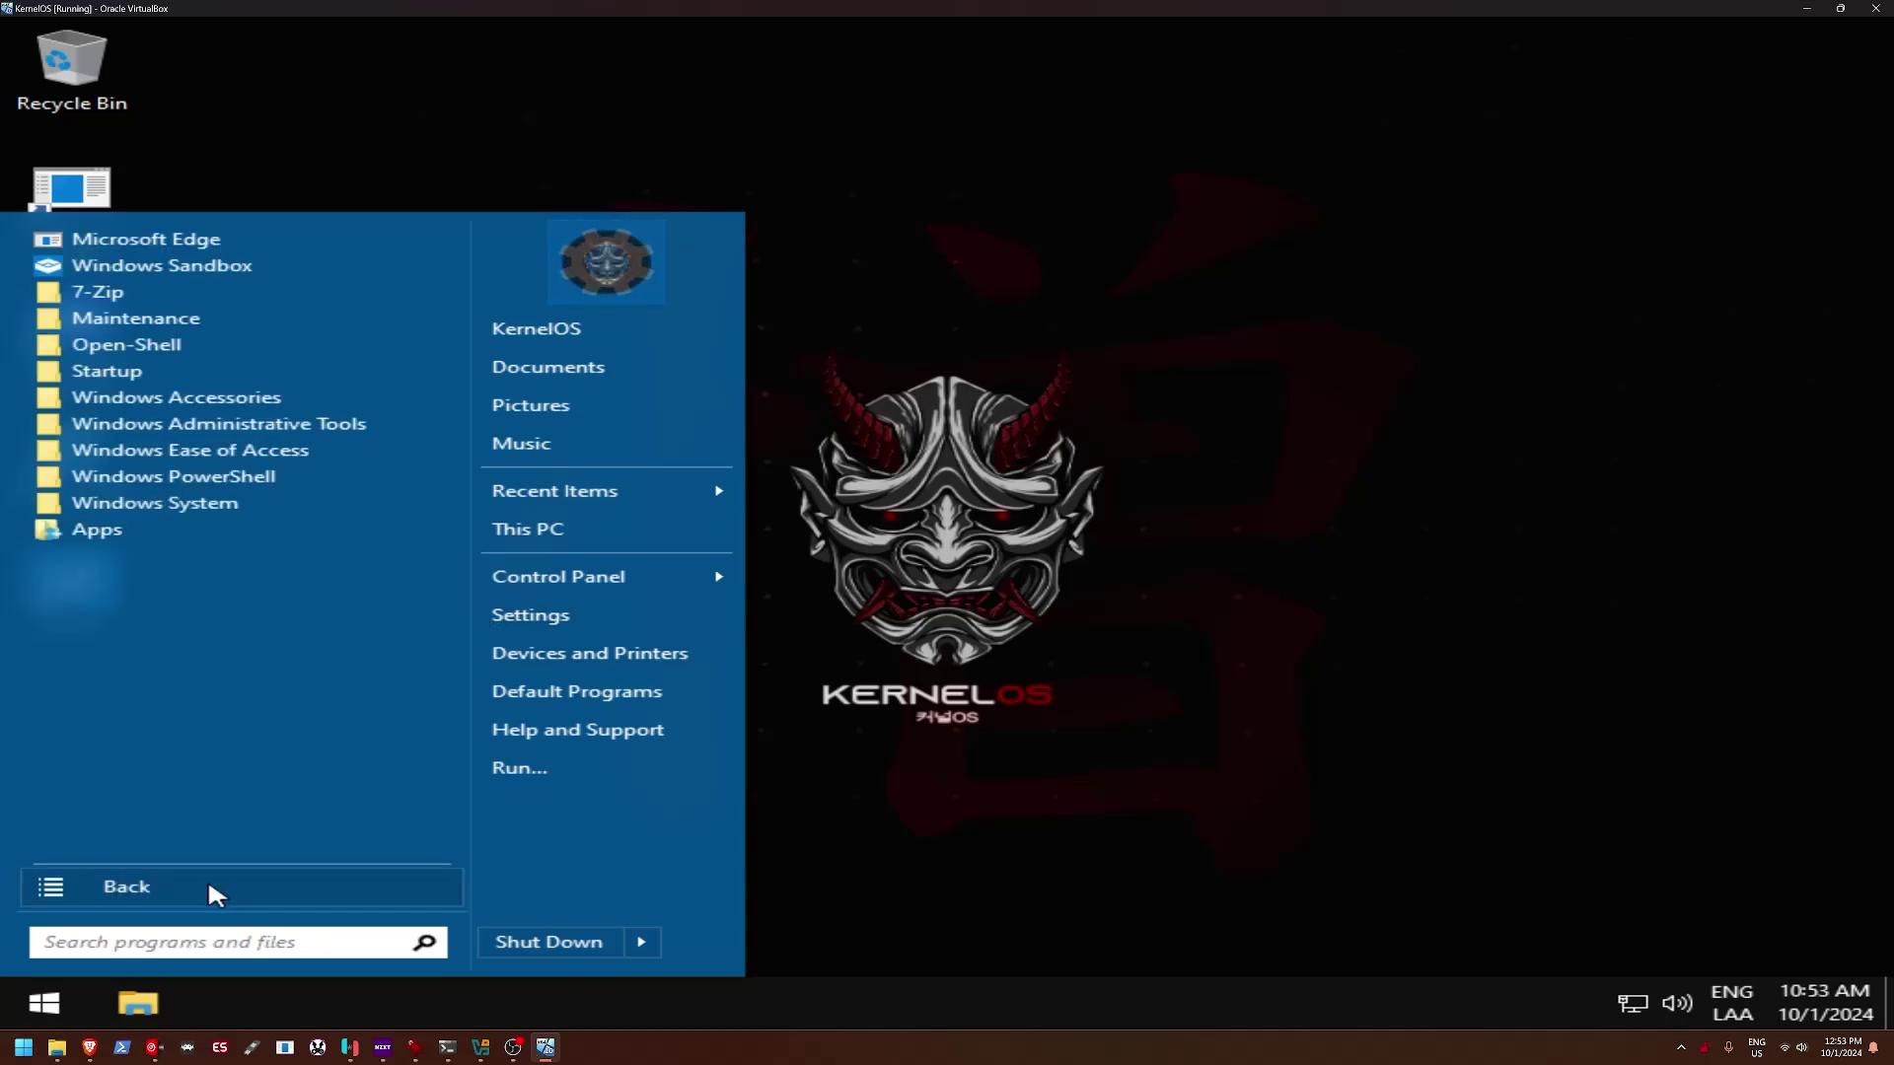
click(163, 885)
mouse_move(515, 581)
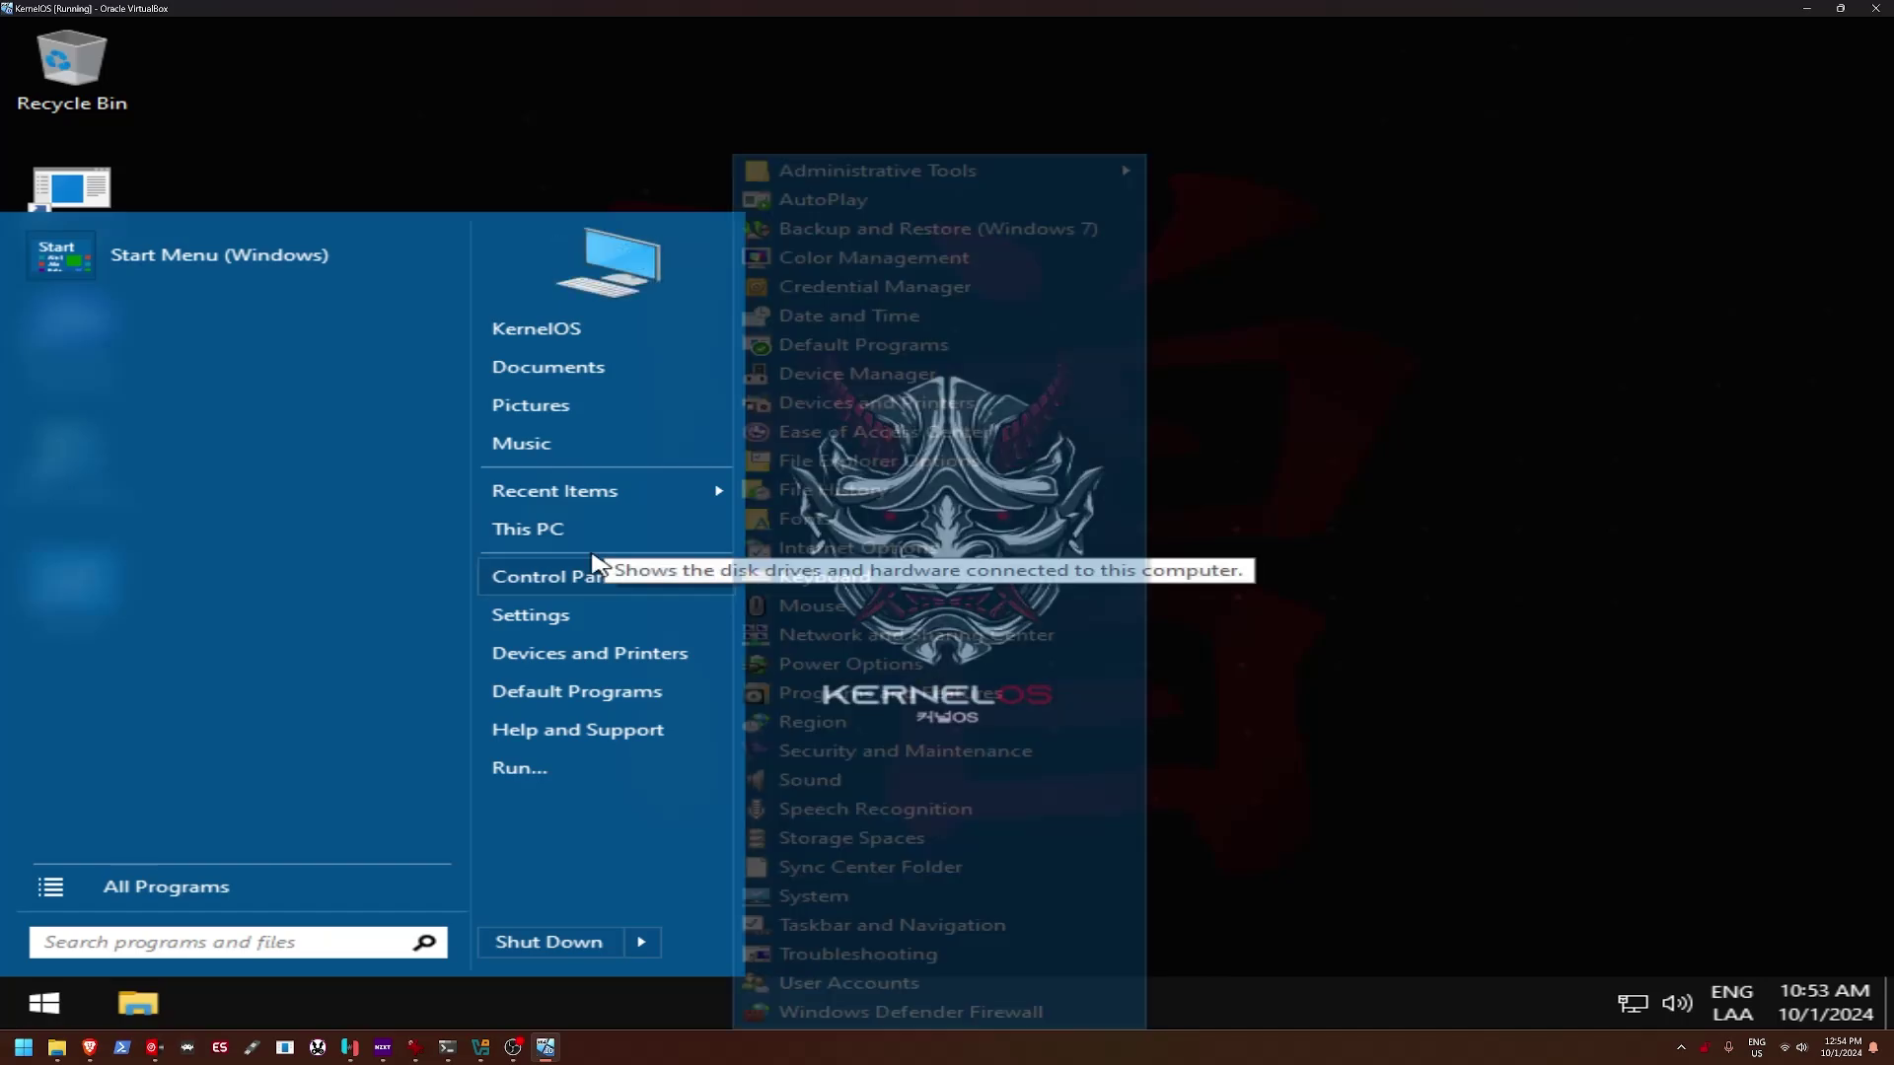
click(197, 259)
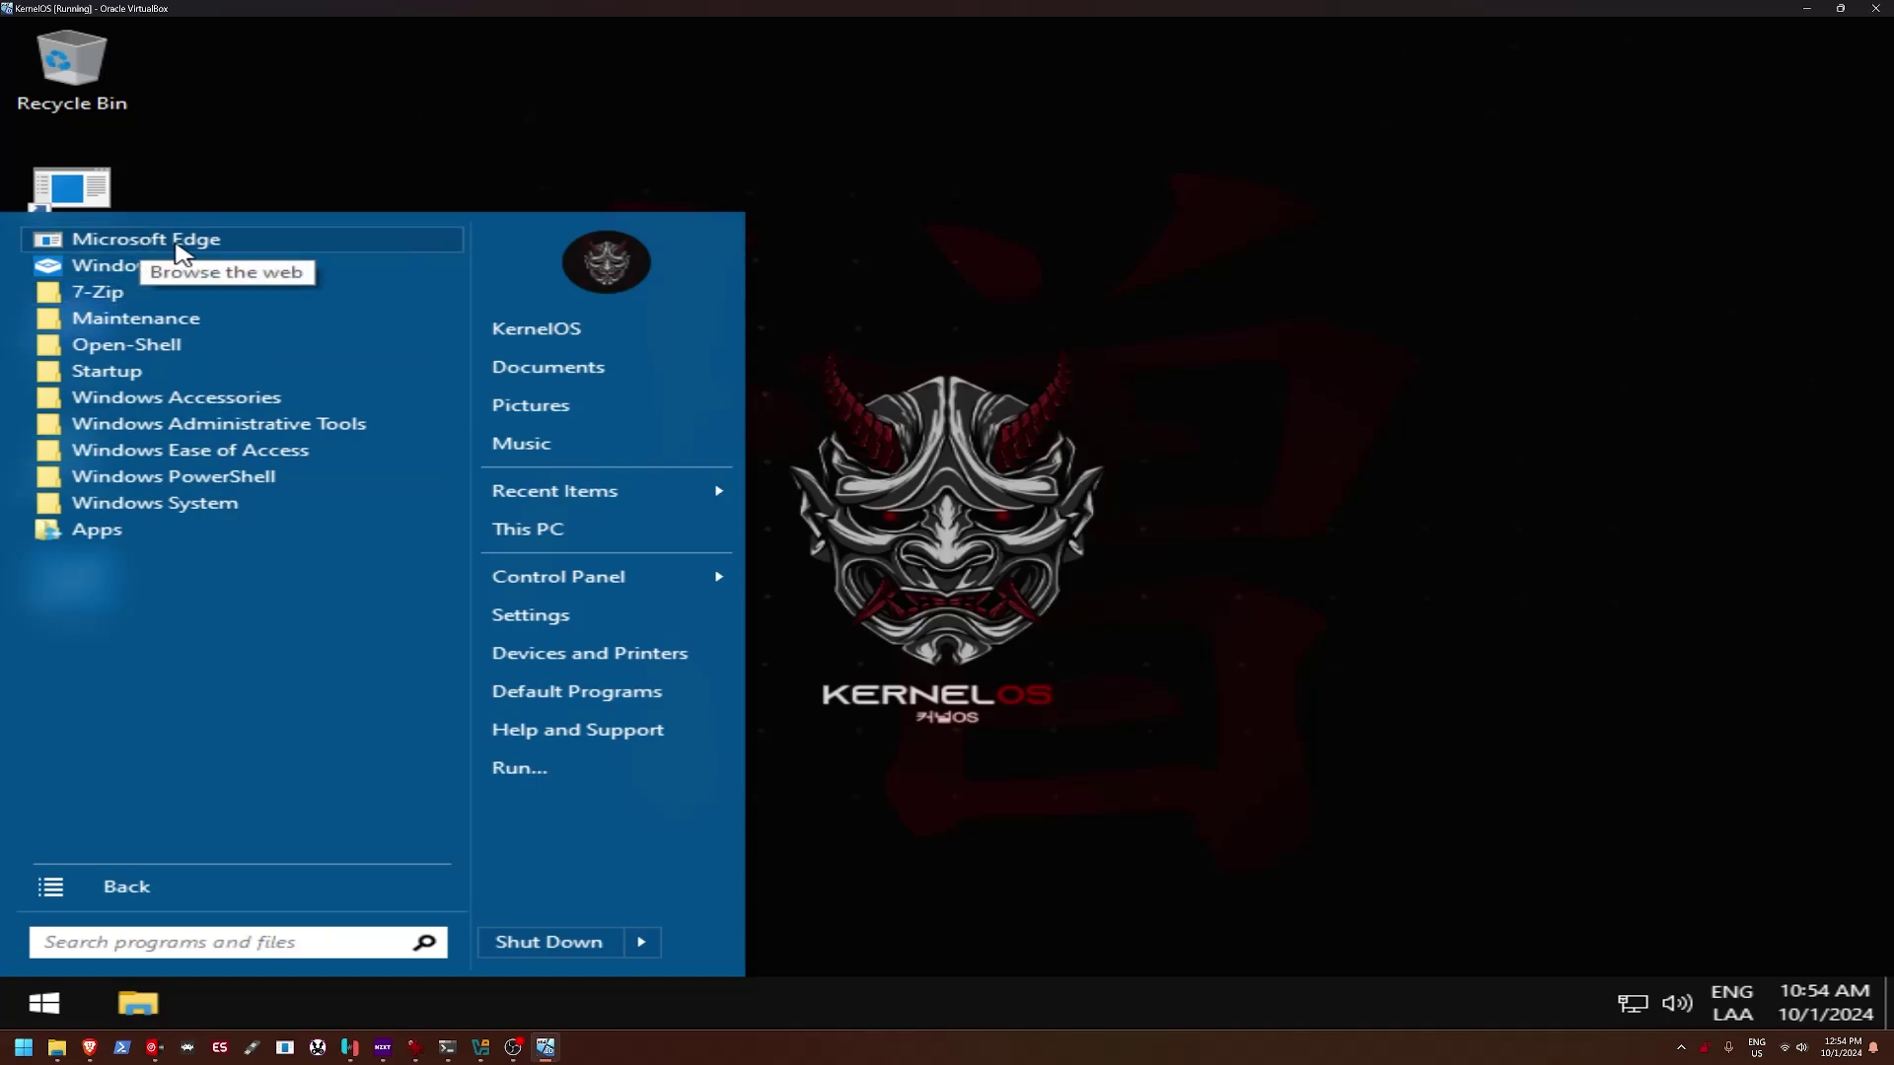
Step: Delete the broken Microsoft Edge shortcut and launch Internet Explorer from All Programs
click(178, 246)
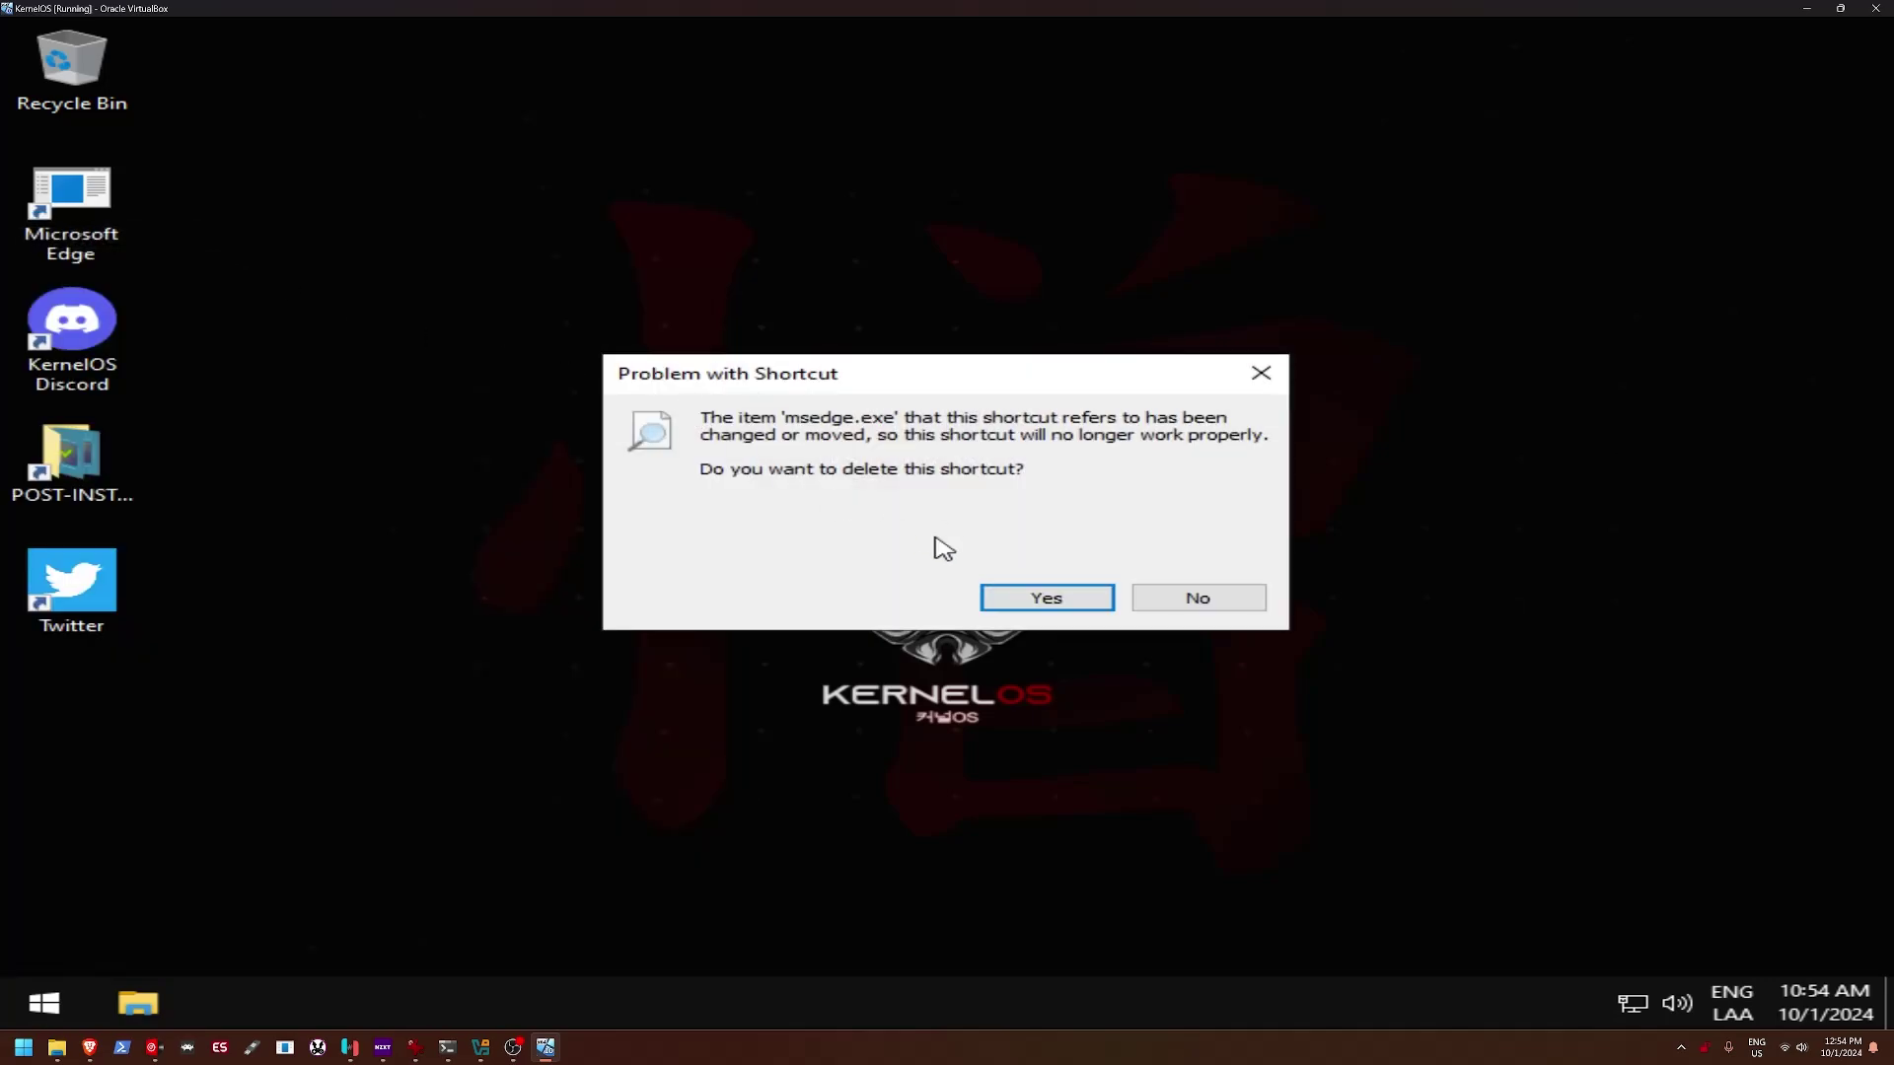
click(1045, 599)
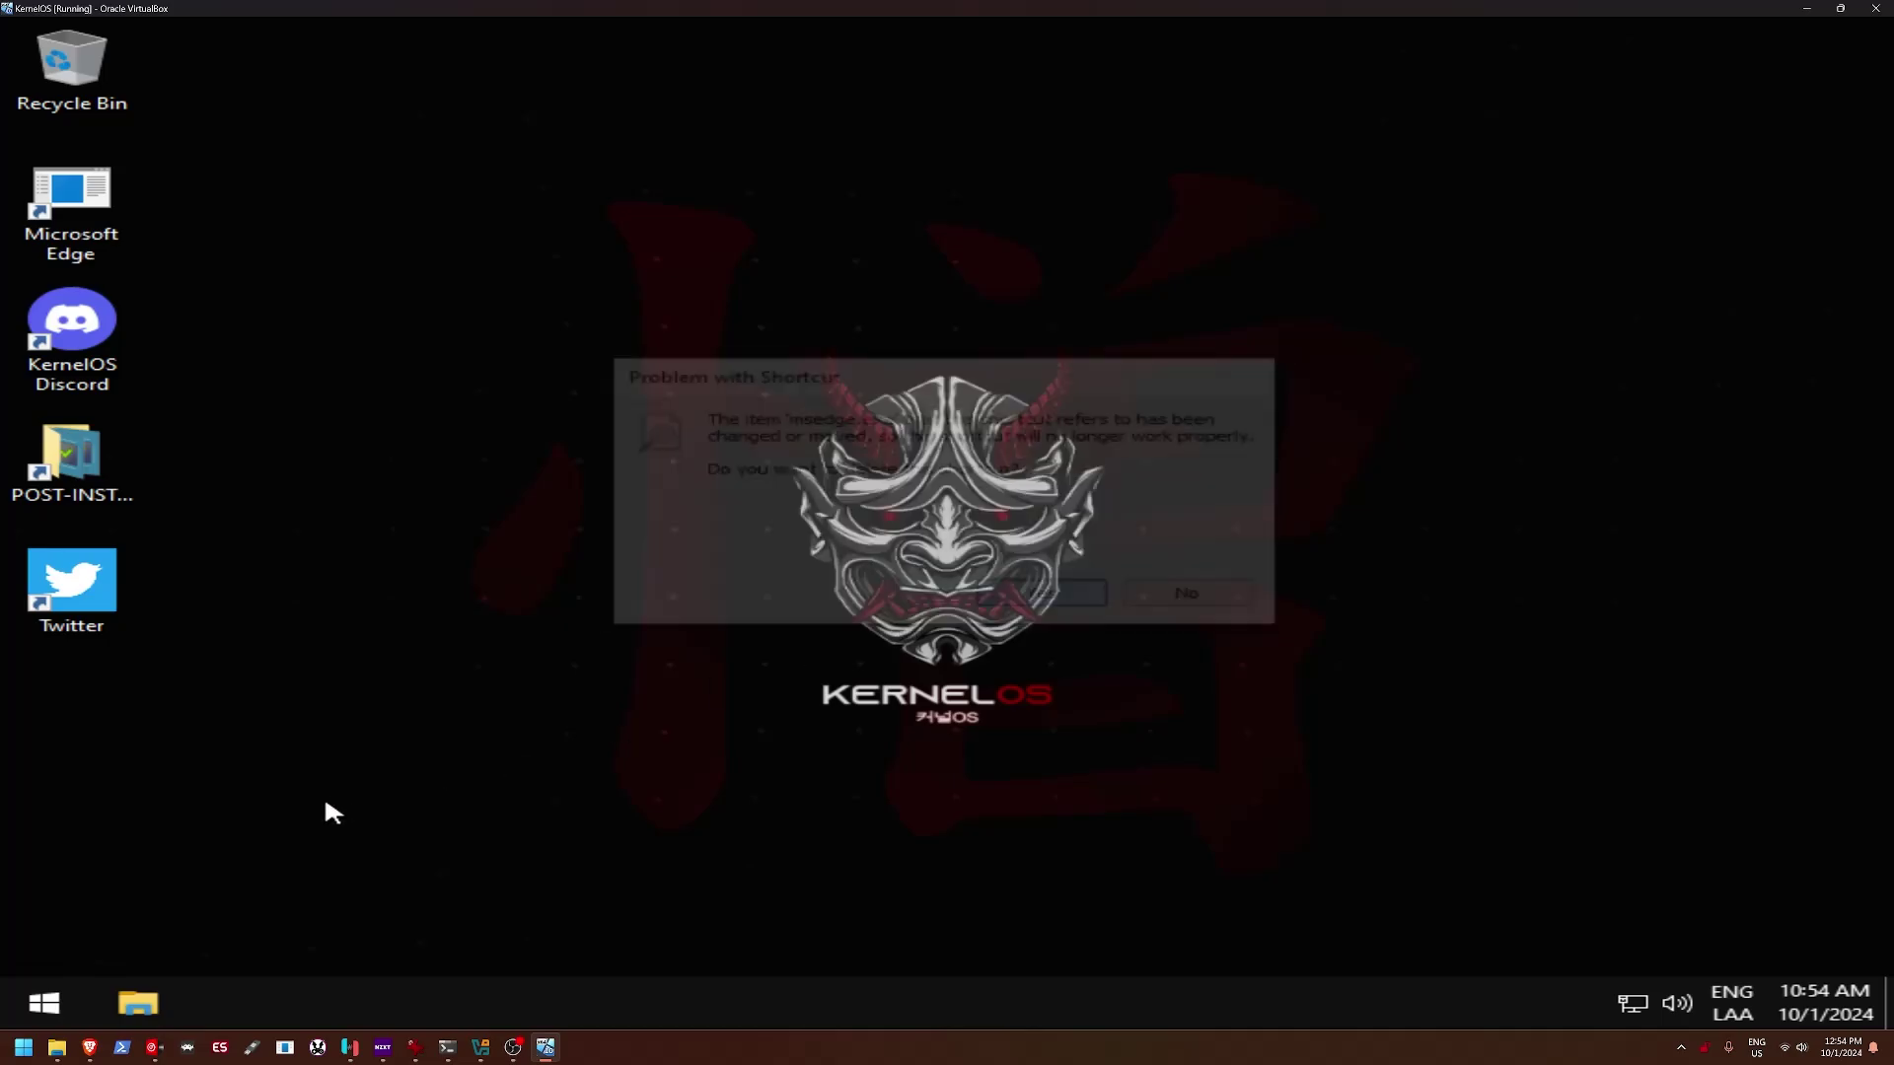
click(44, 1003)
click(161, 908)
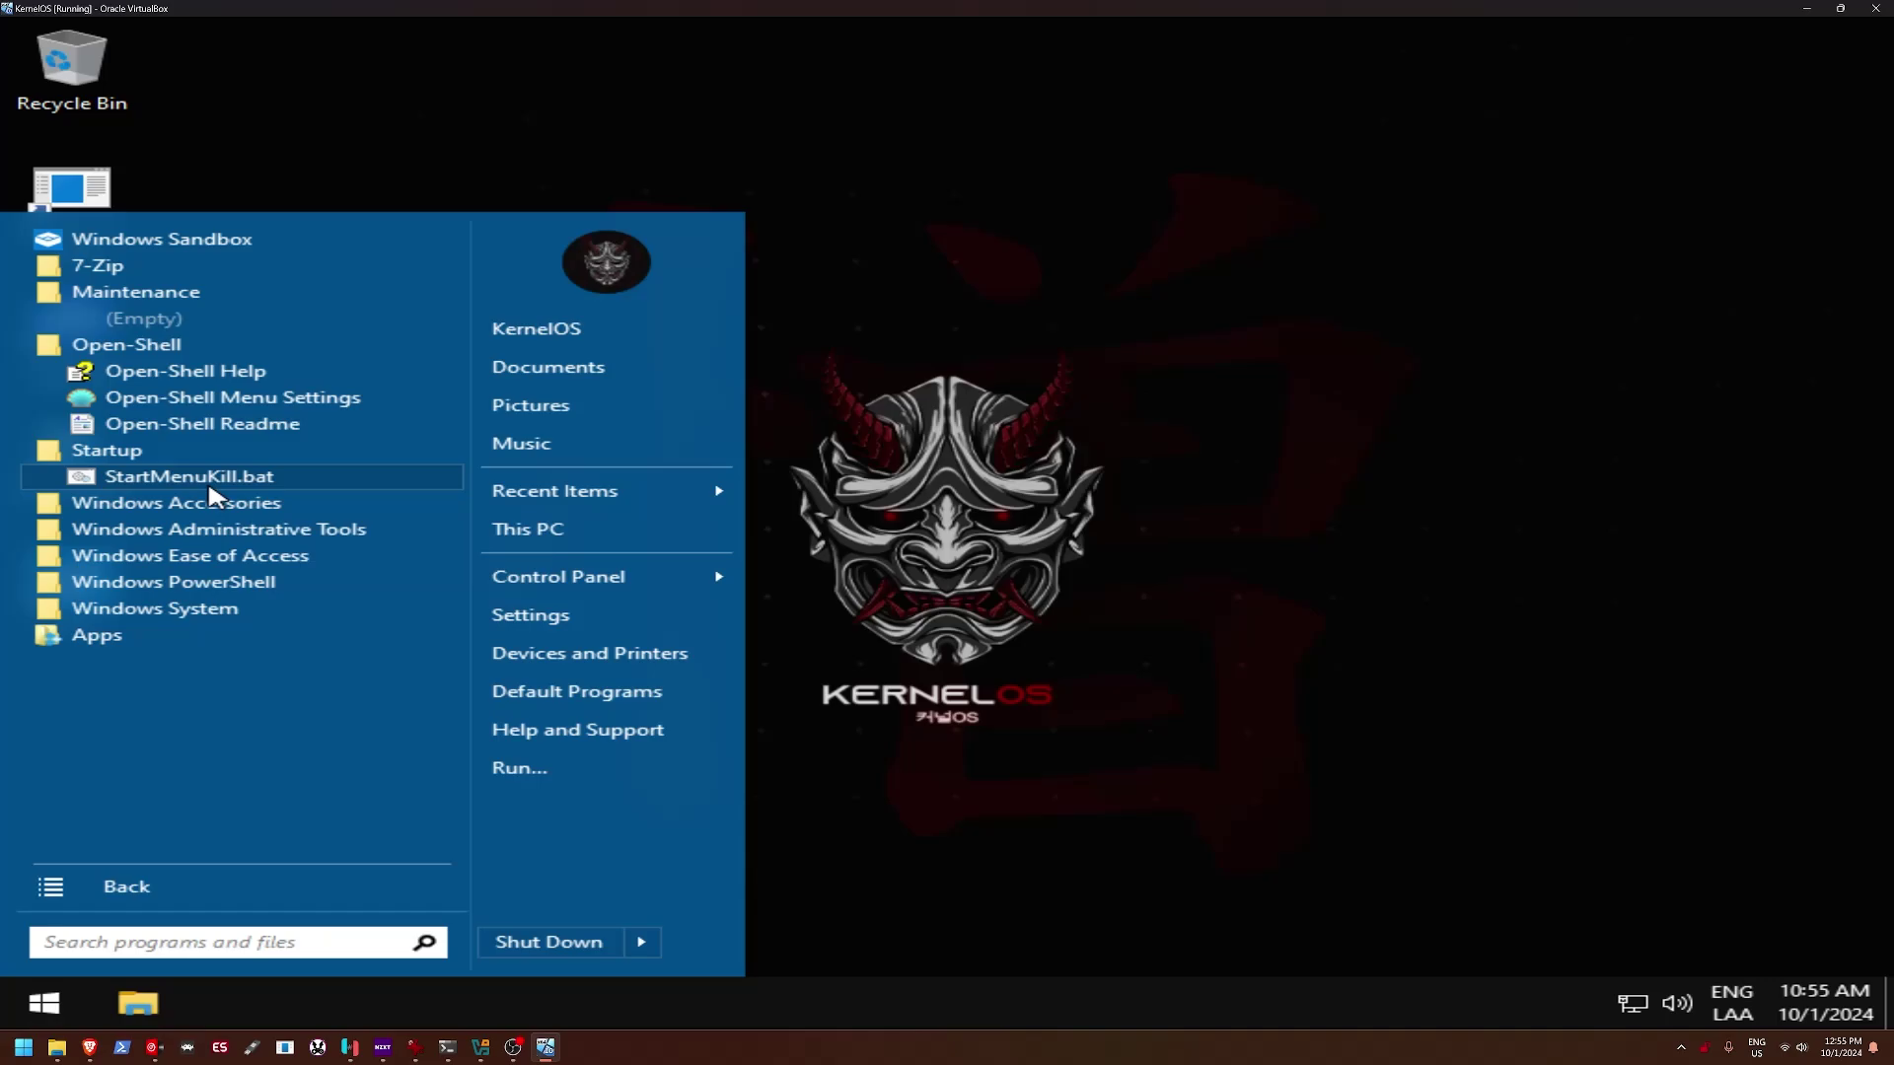
click(187, 519)
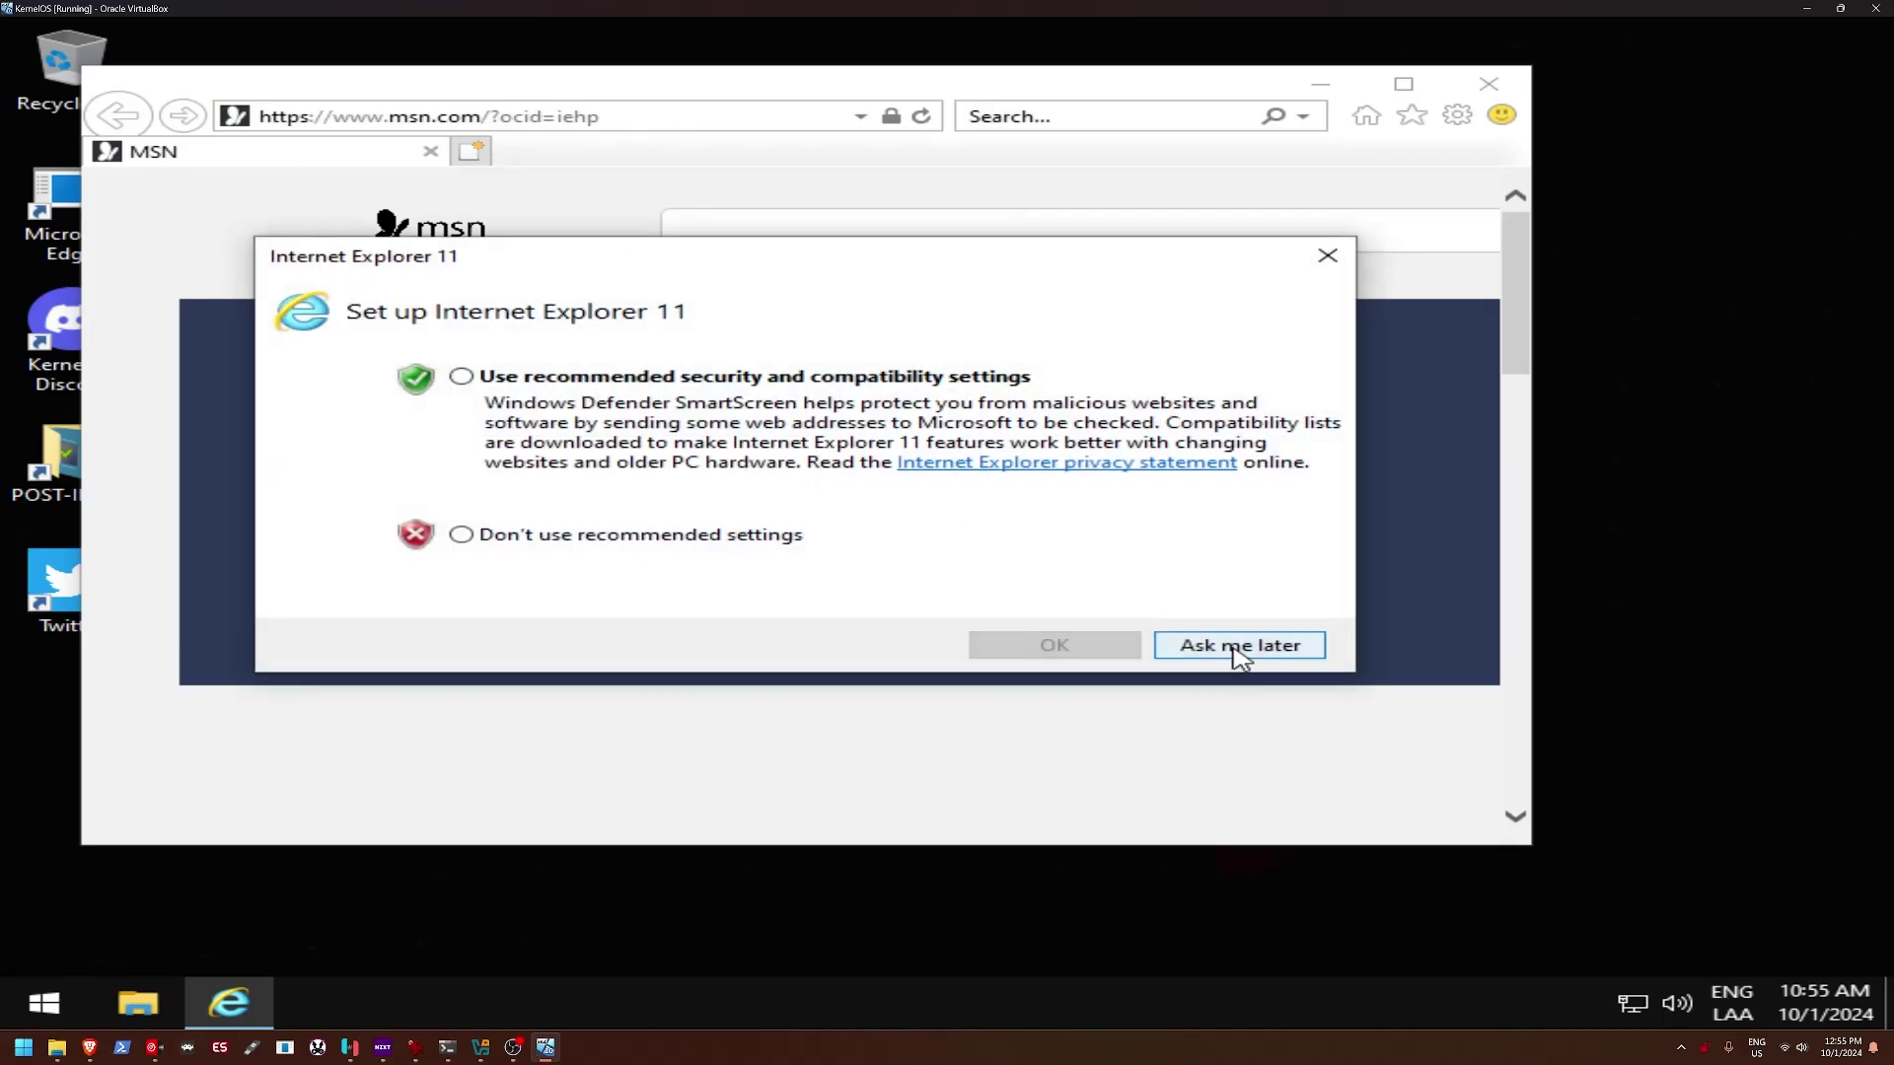
Step: Postpone IE's setup prompt, go to google.com and decline the Chrome recommendation
click(1240, 645)
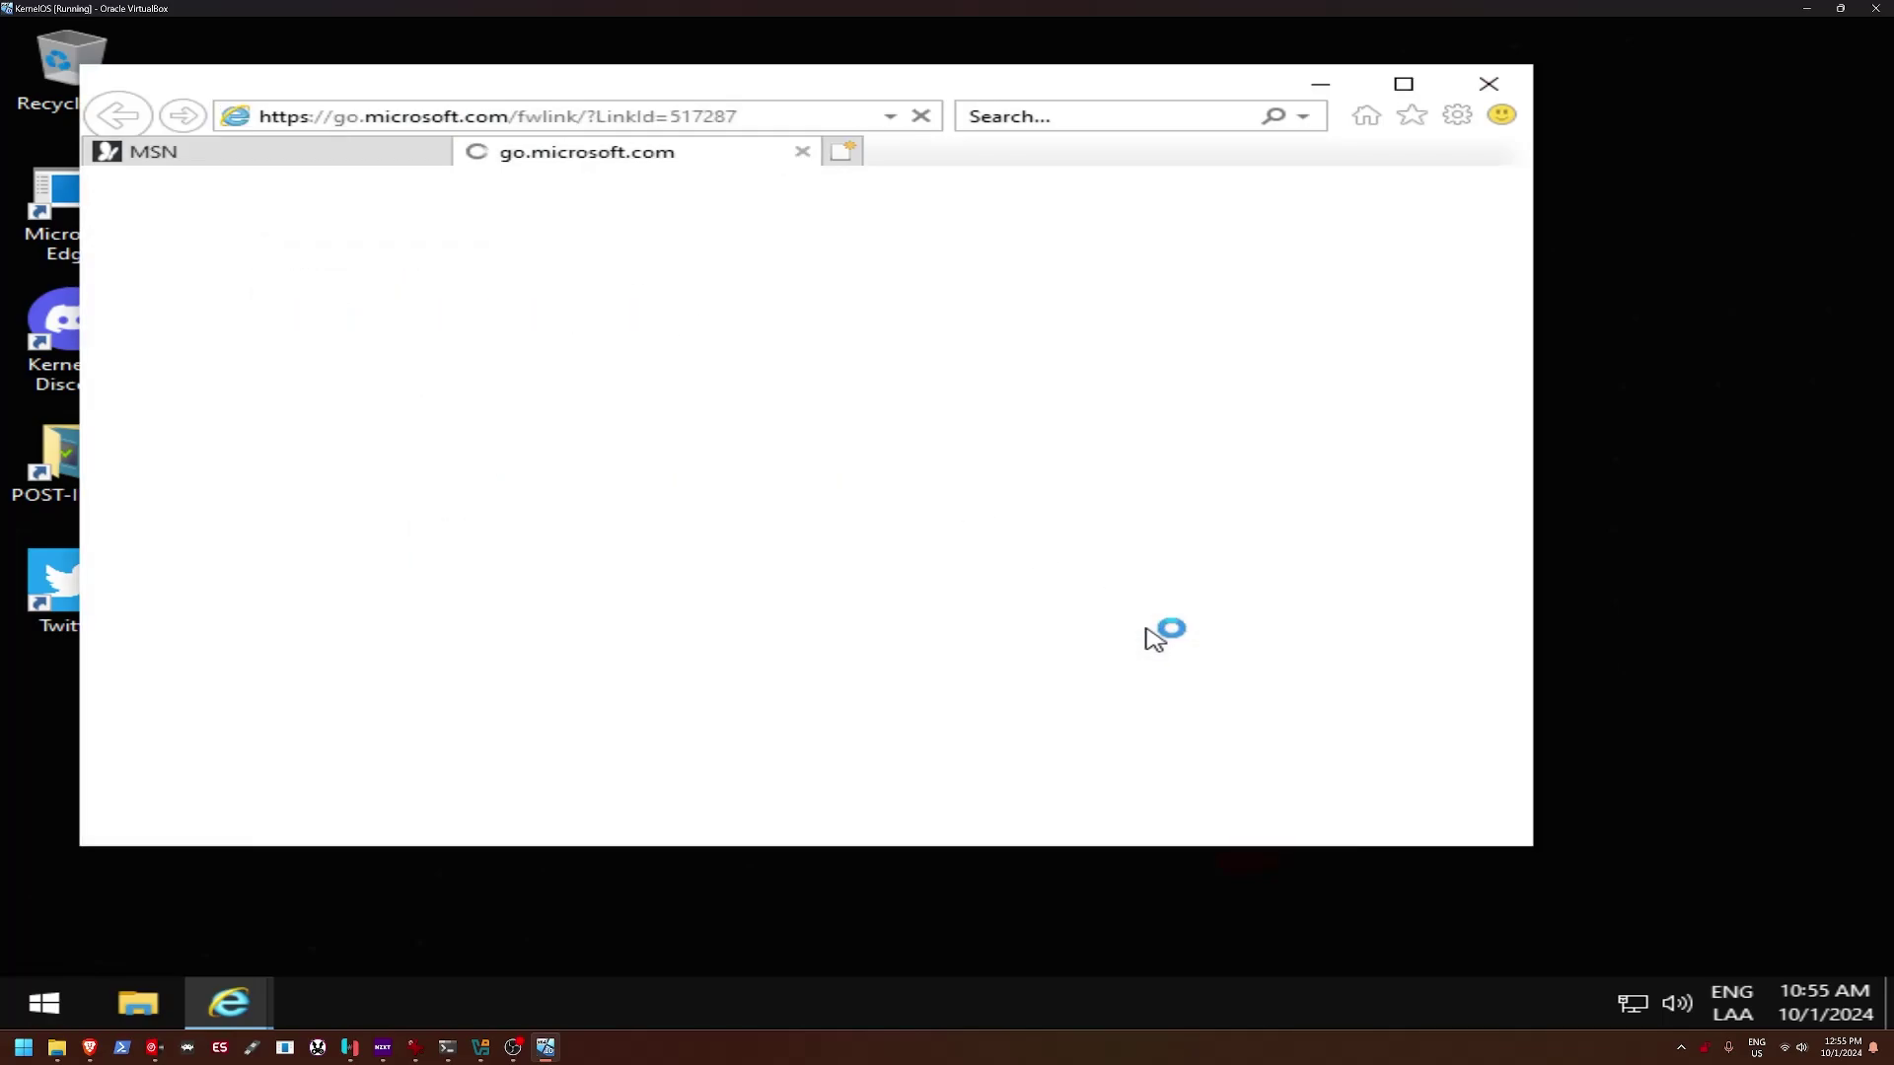
click(511, 118)
text(google.com)
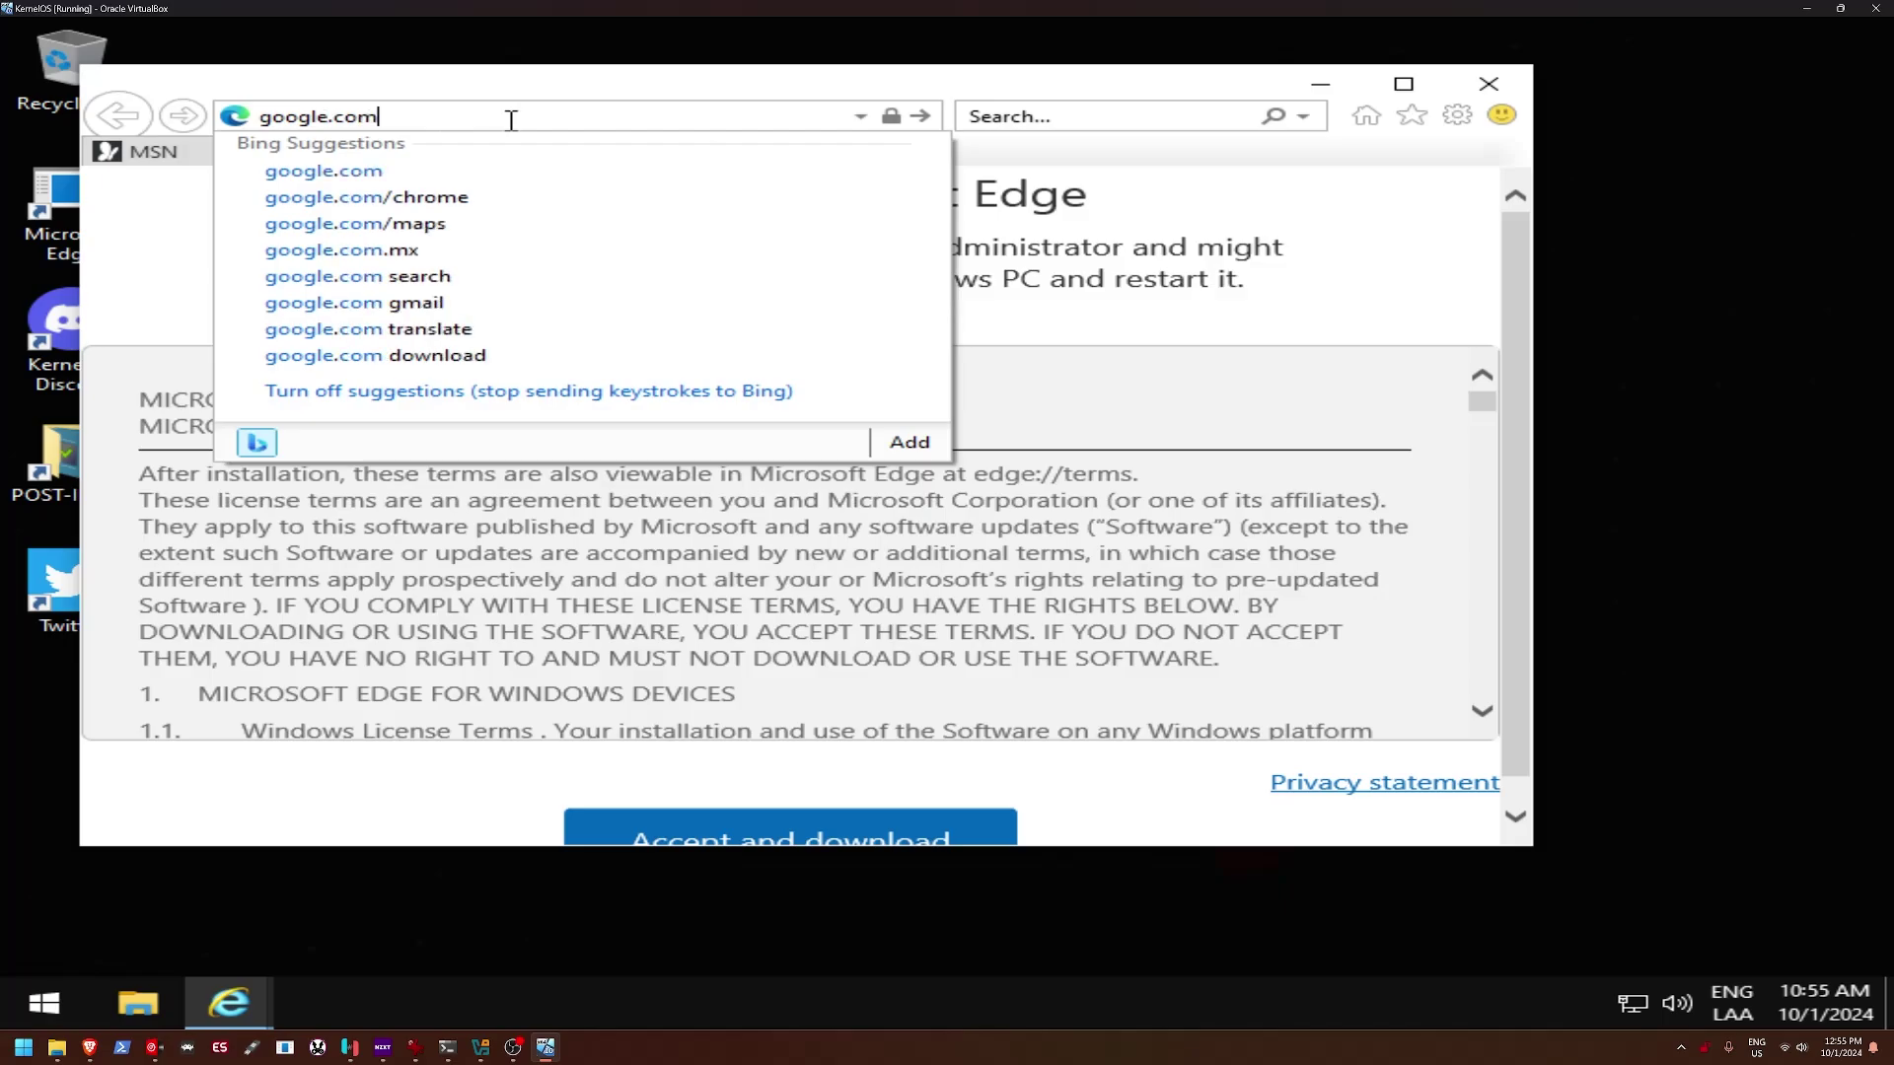
key(Return)
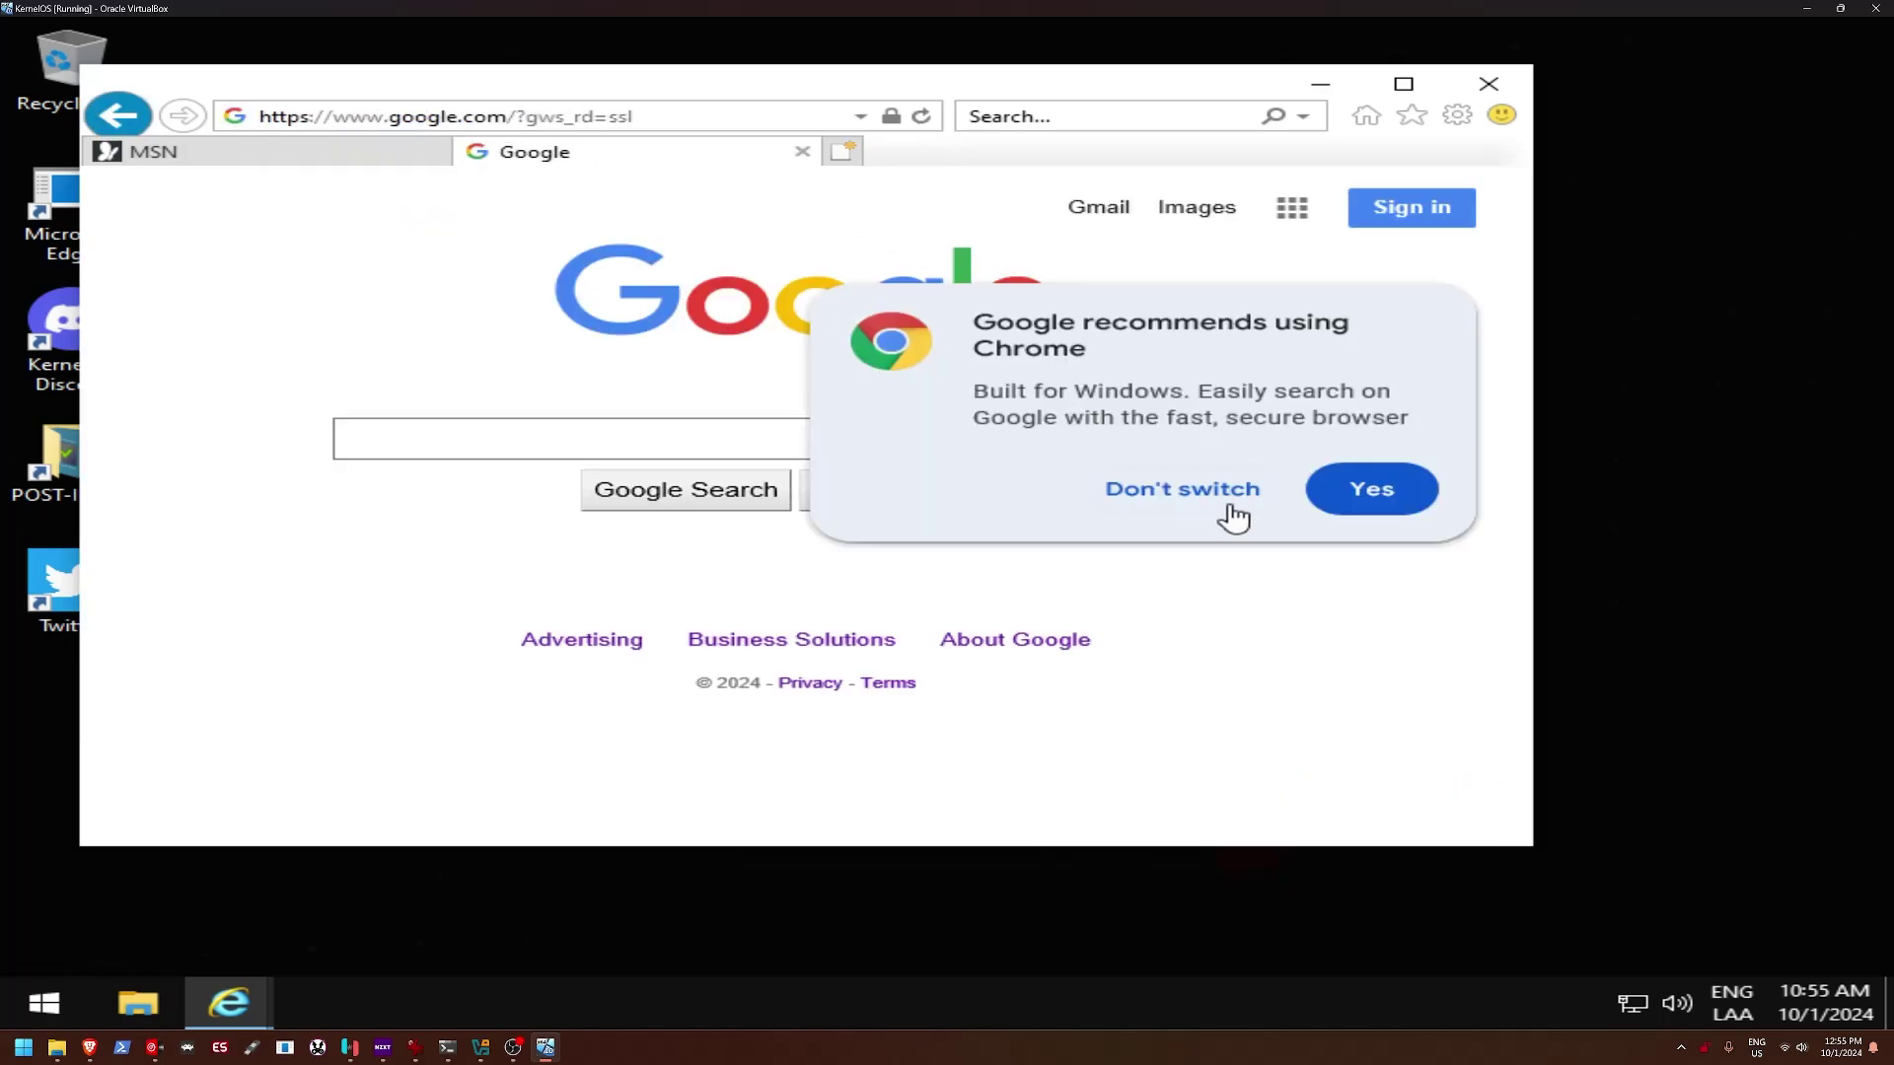
click(1229, 509)
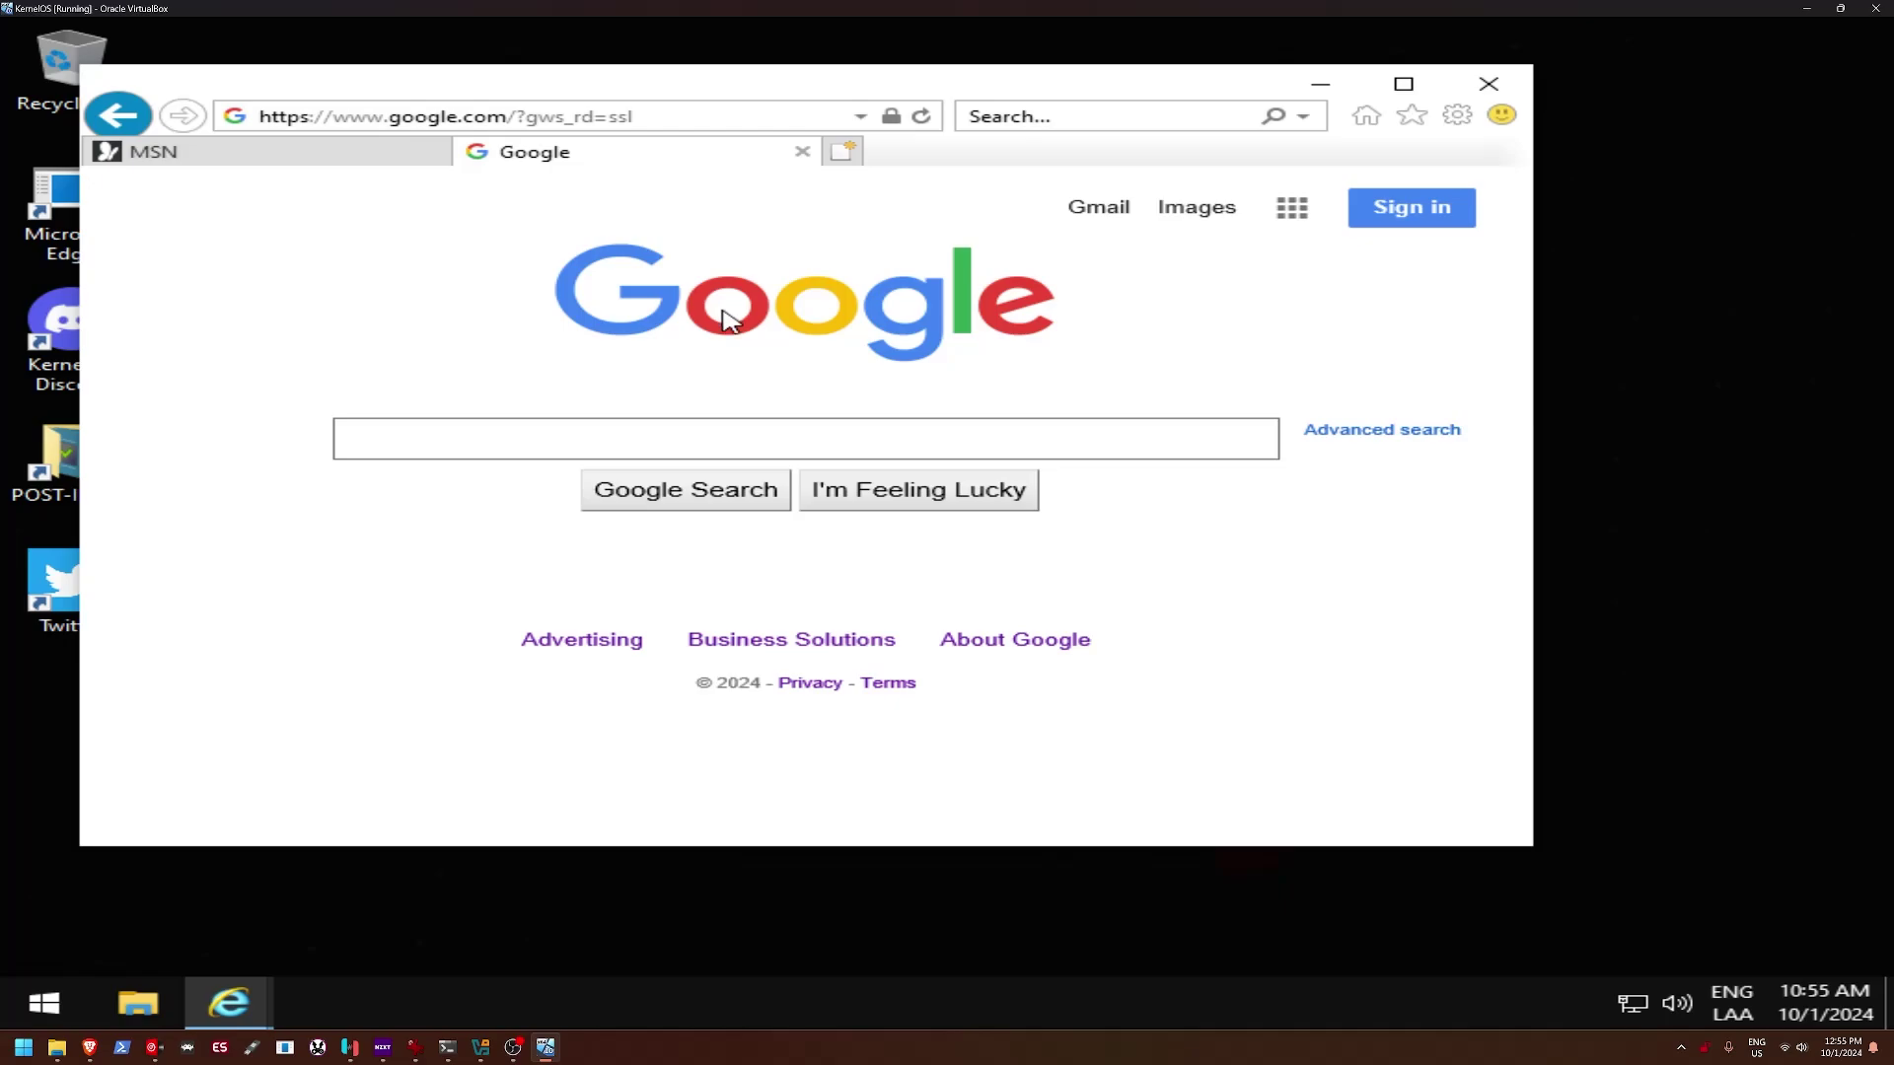
click(835, 438)
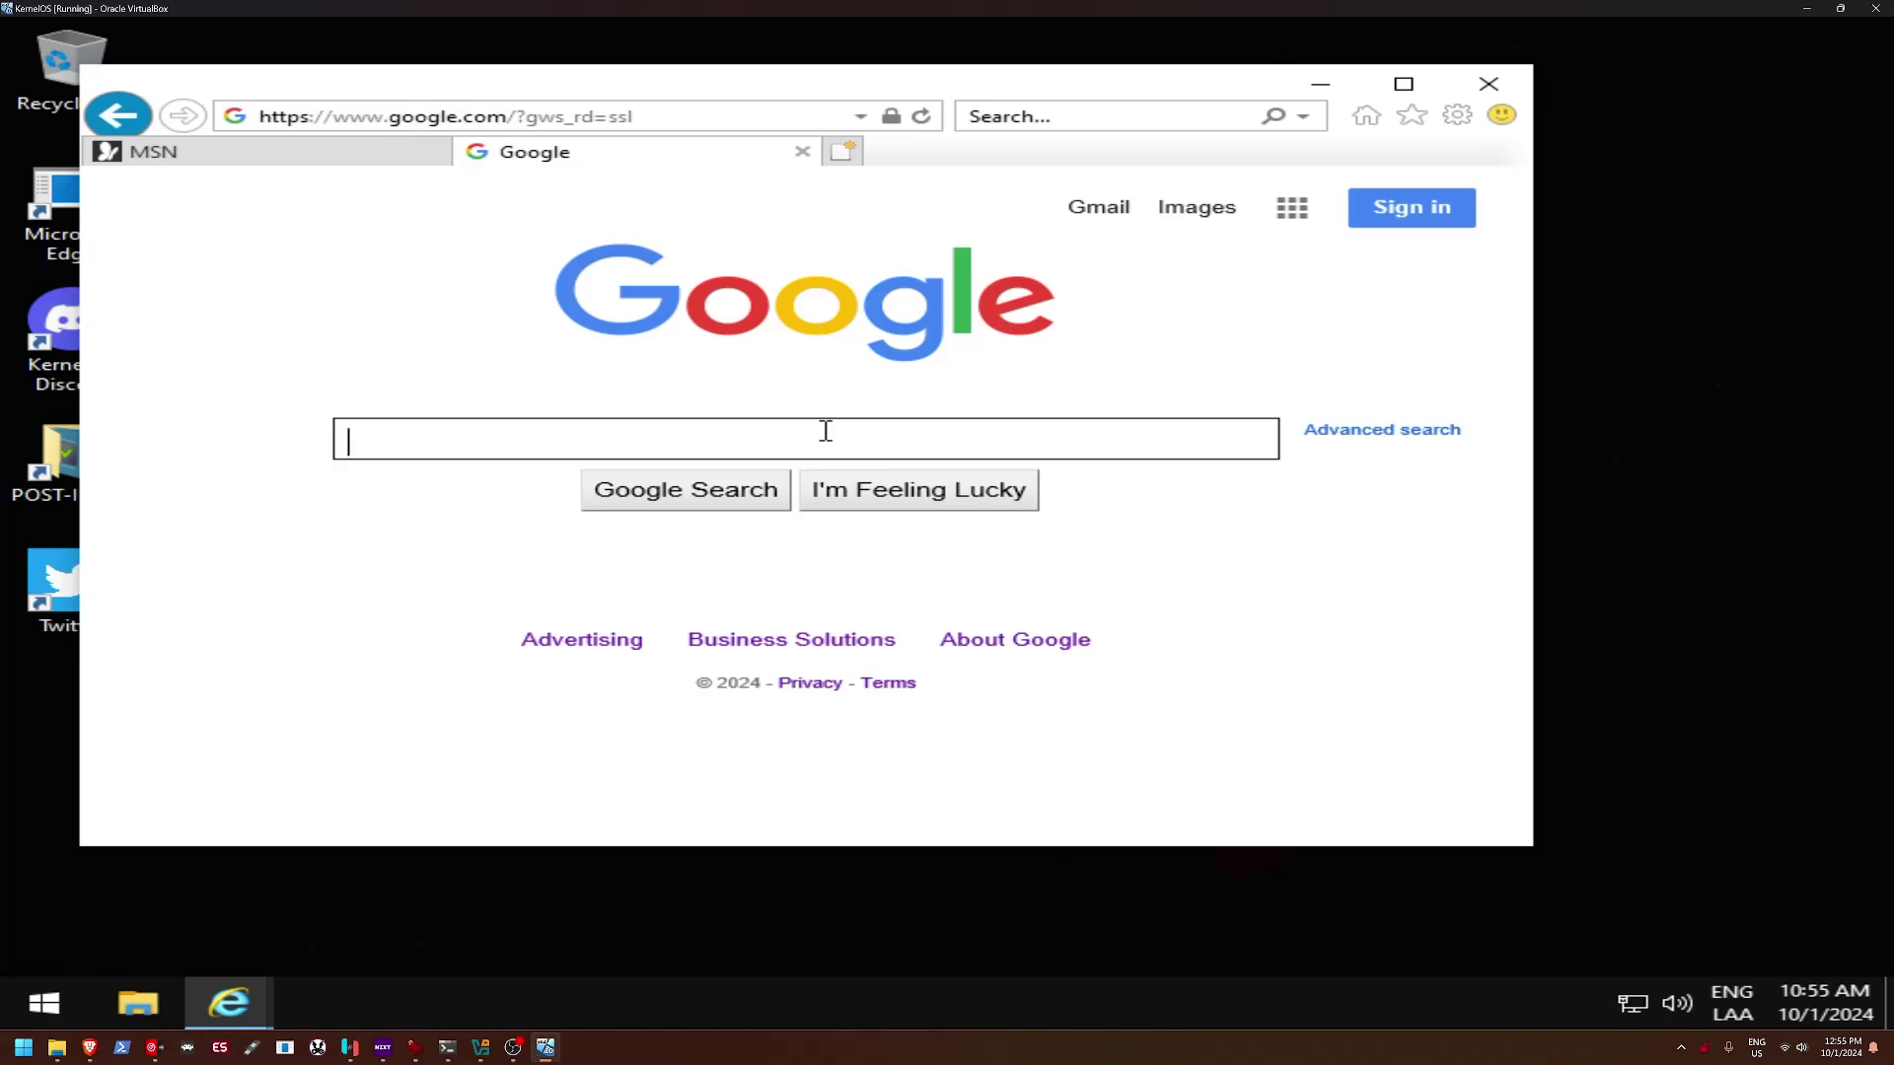
Step: Visit youtube.com, then run the downloaded Firefox installer
click(588, 119)
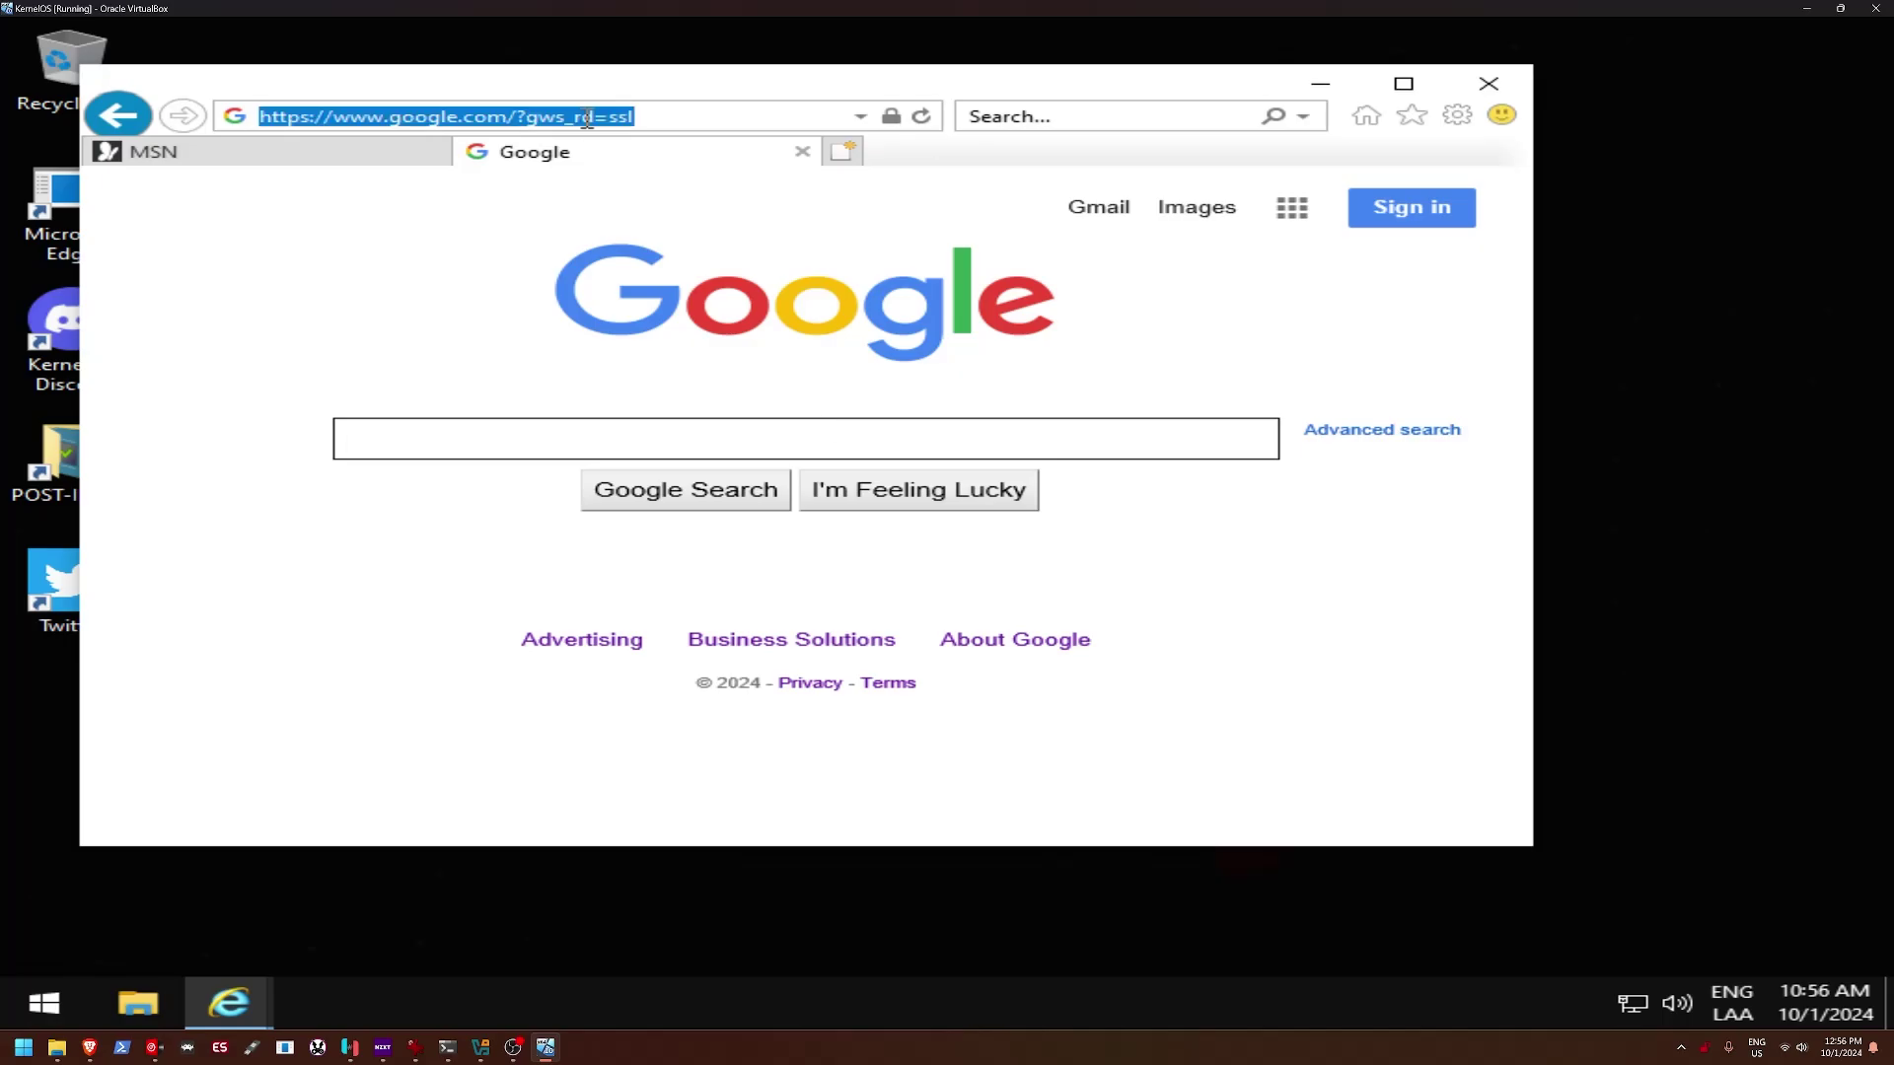
text(youtube.co)
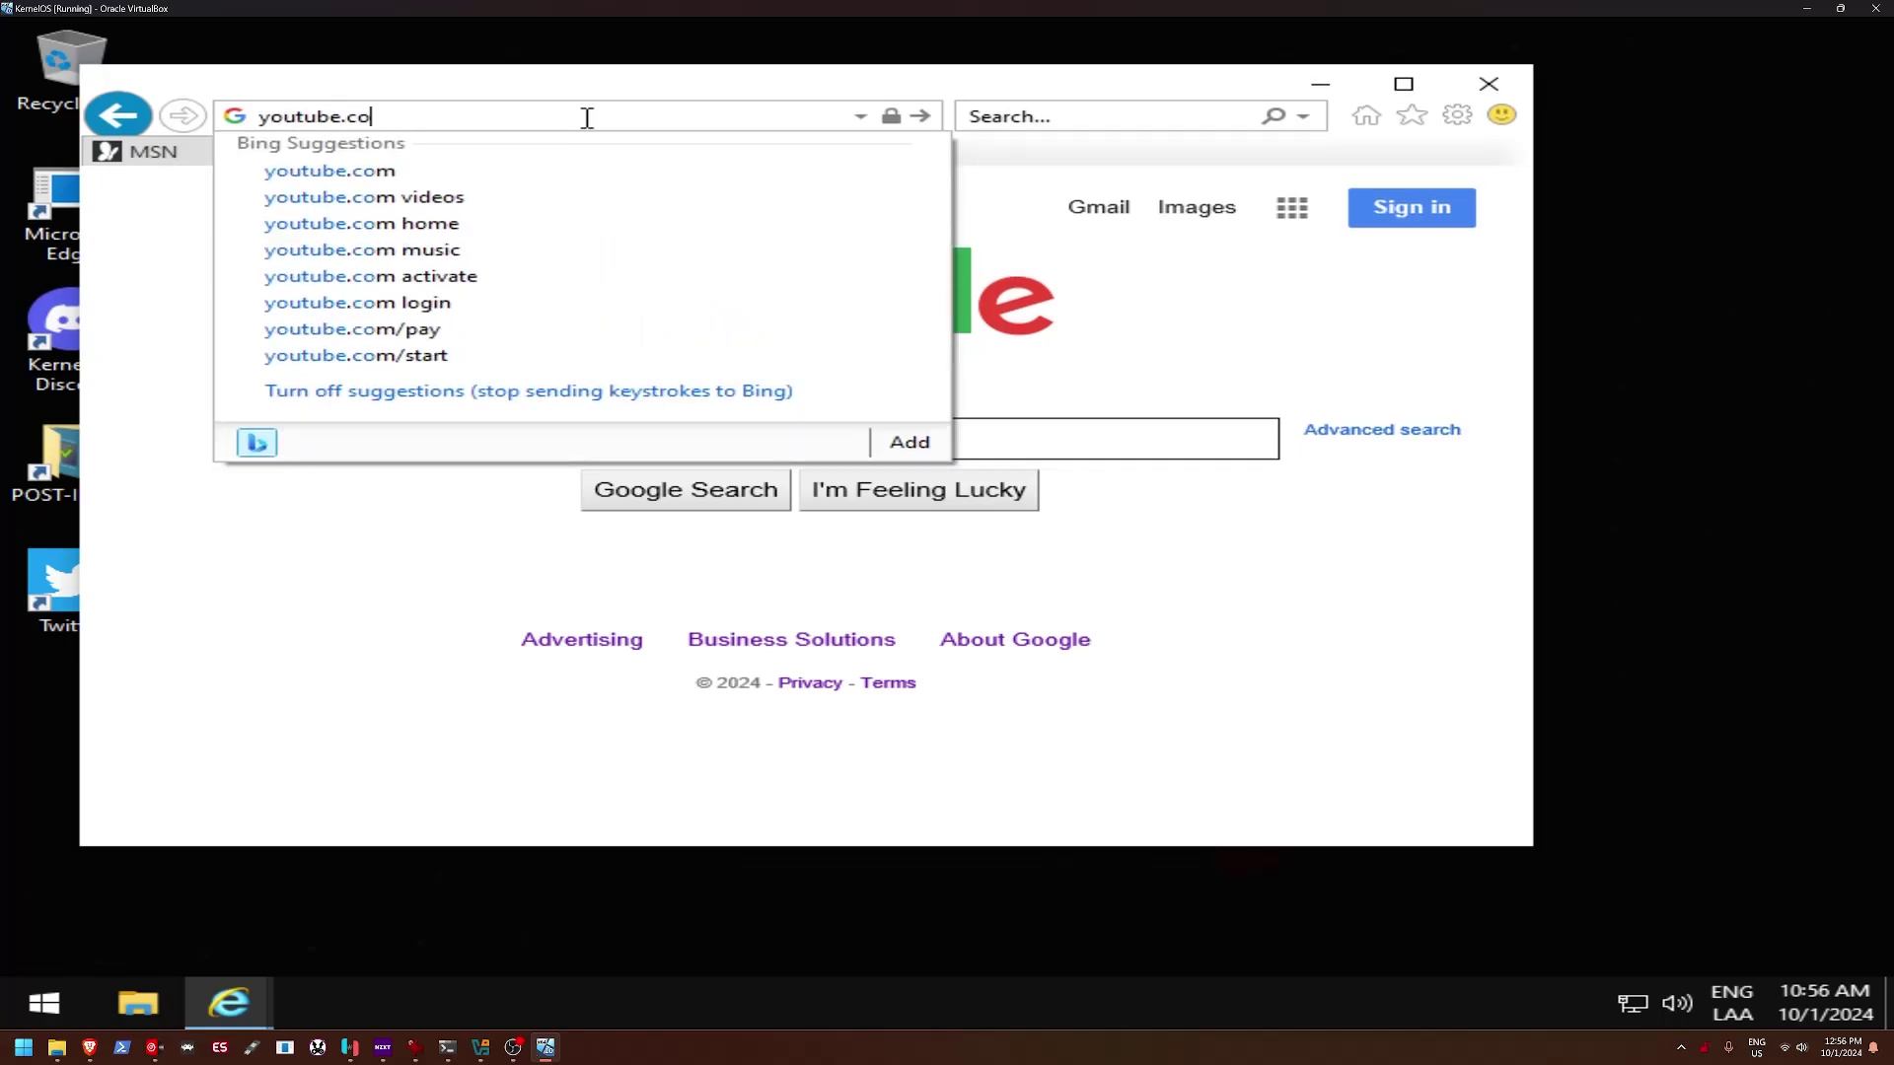
text(m)
key(Return)
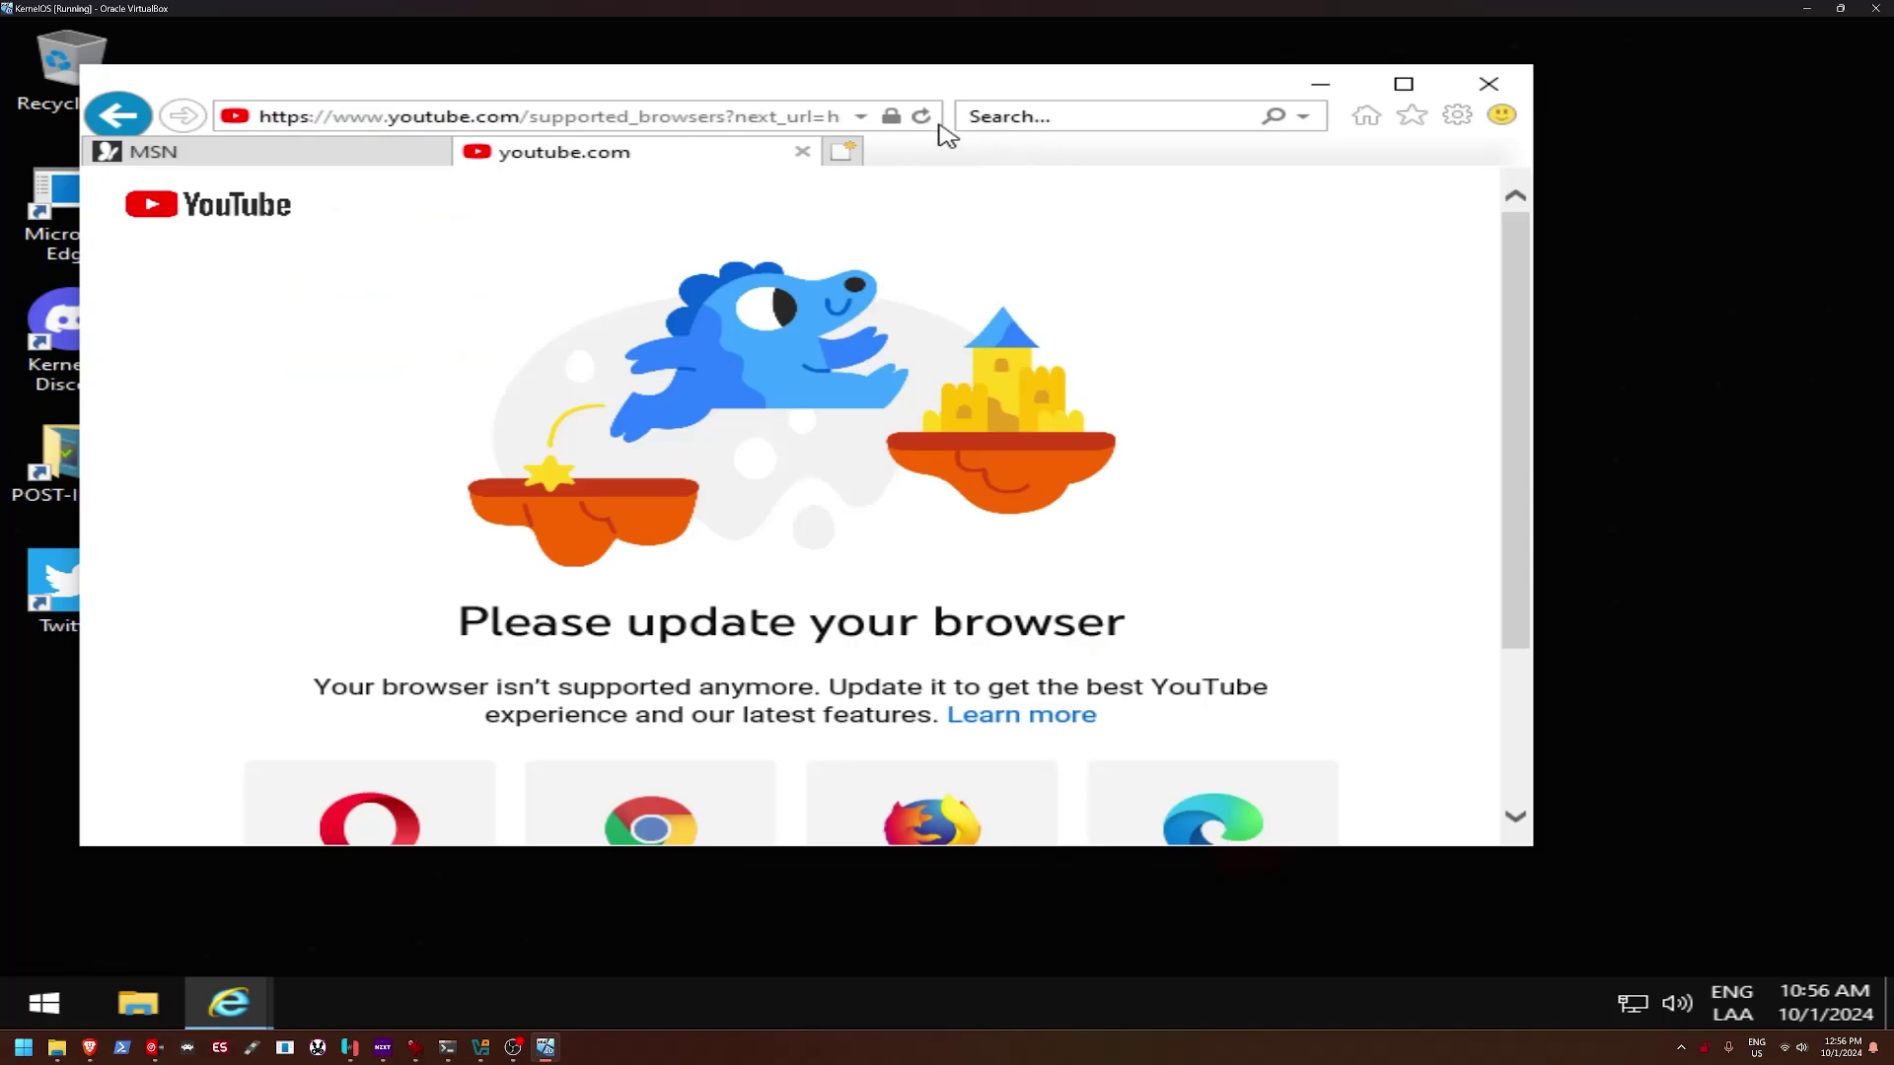
click(683, 119)
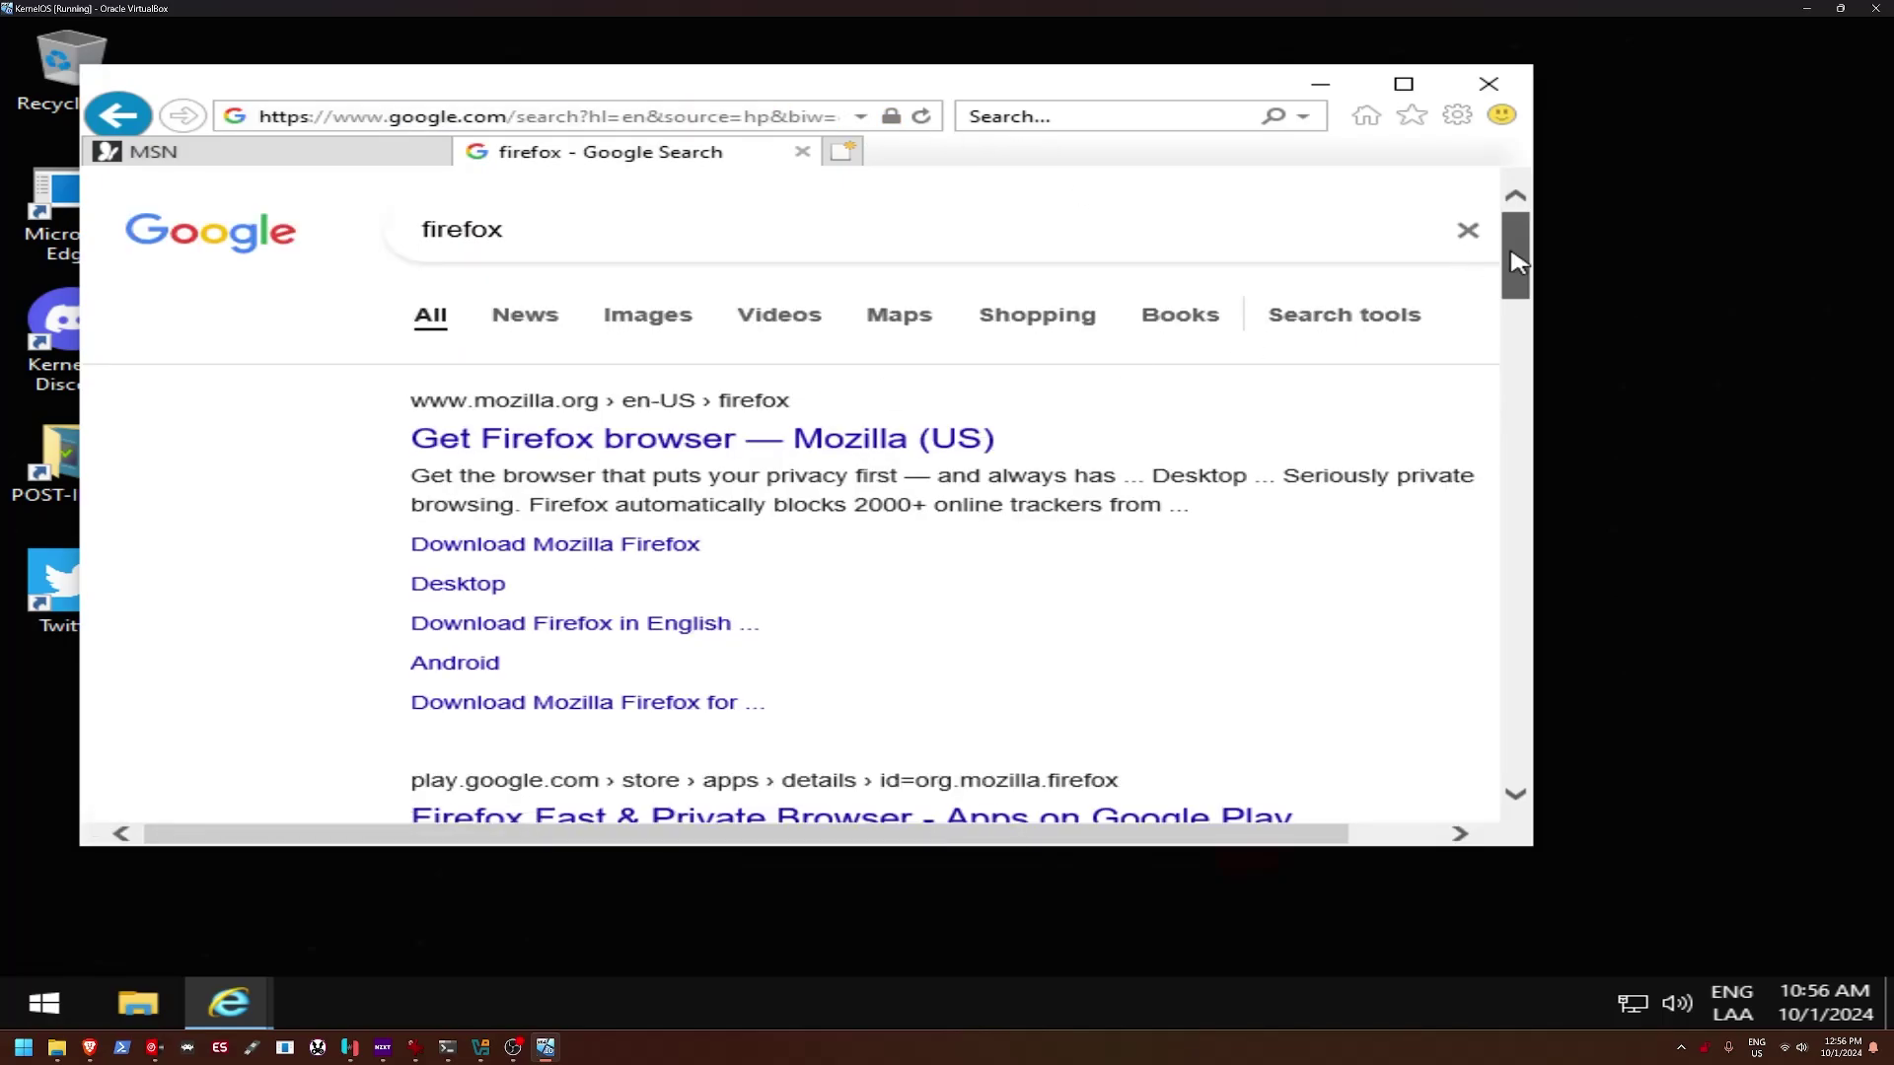
drag(1516, 264, 1516, 387)
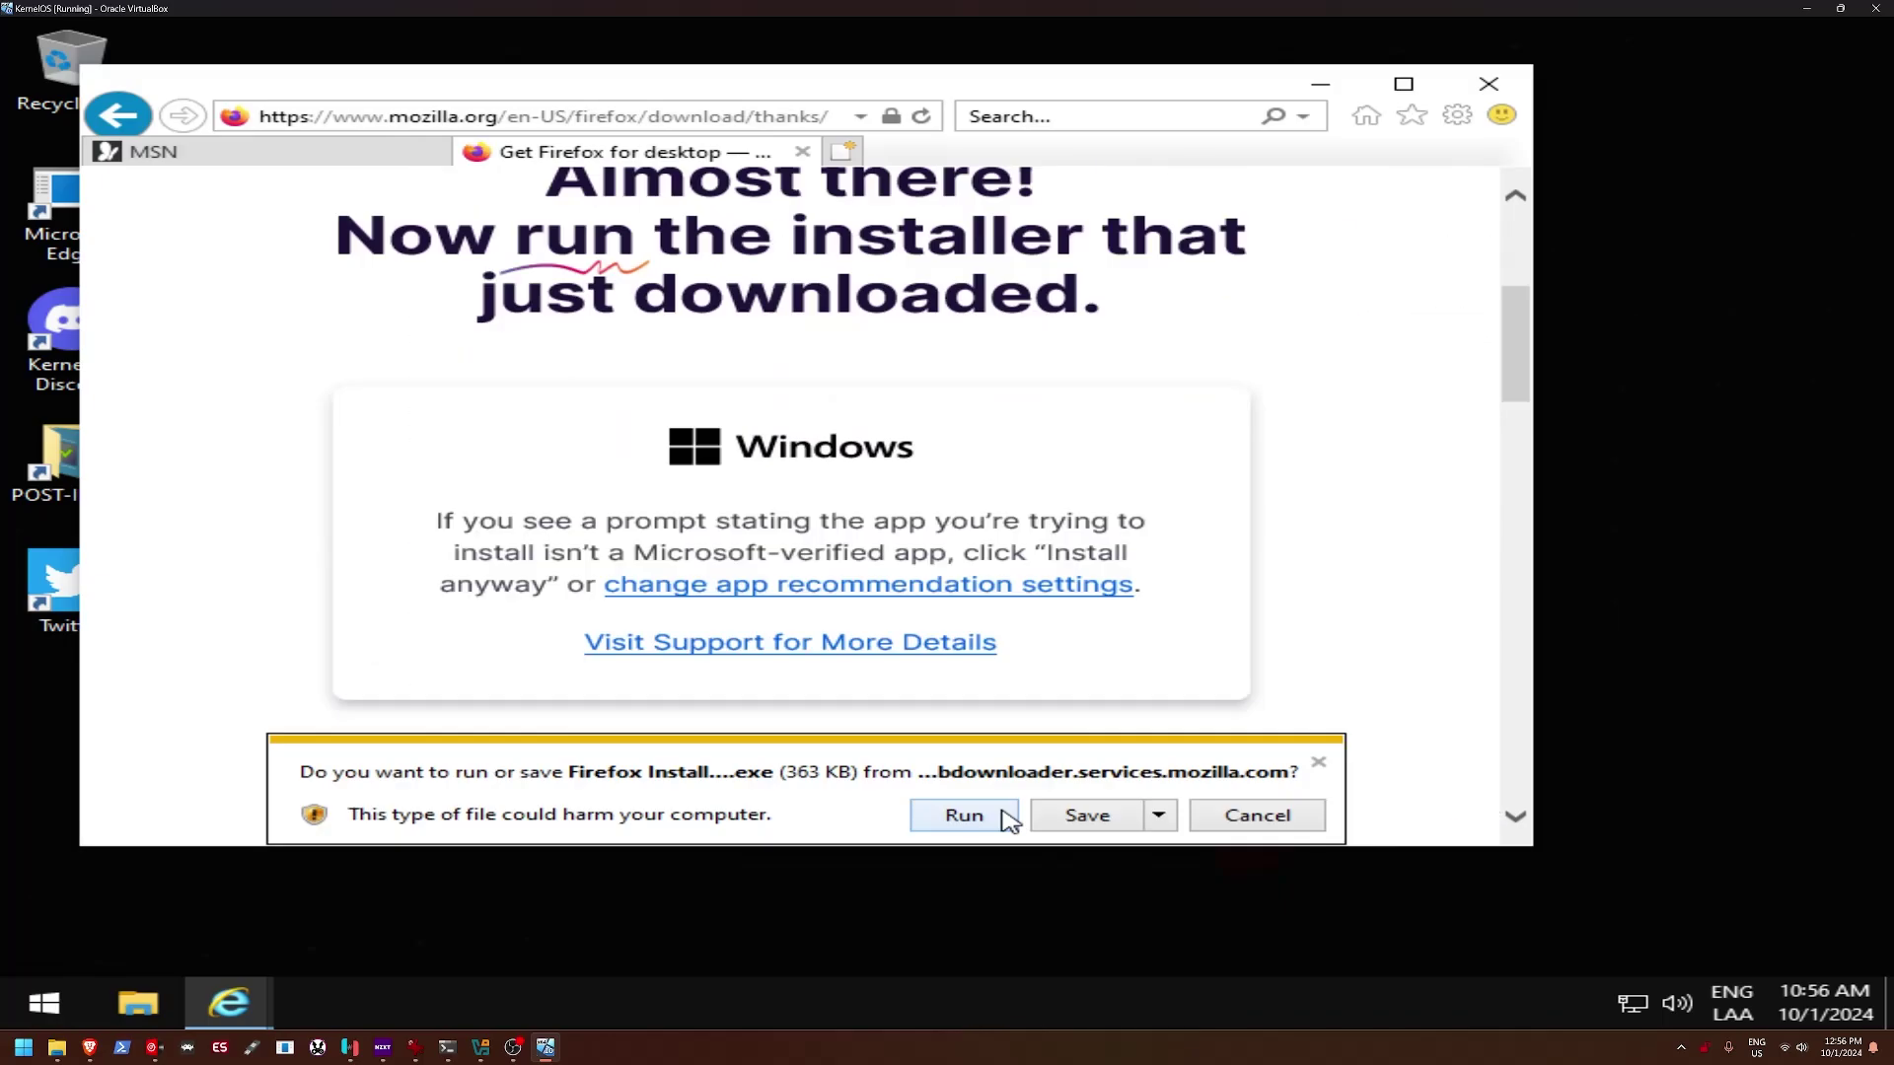
click(962, 812)
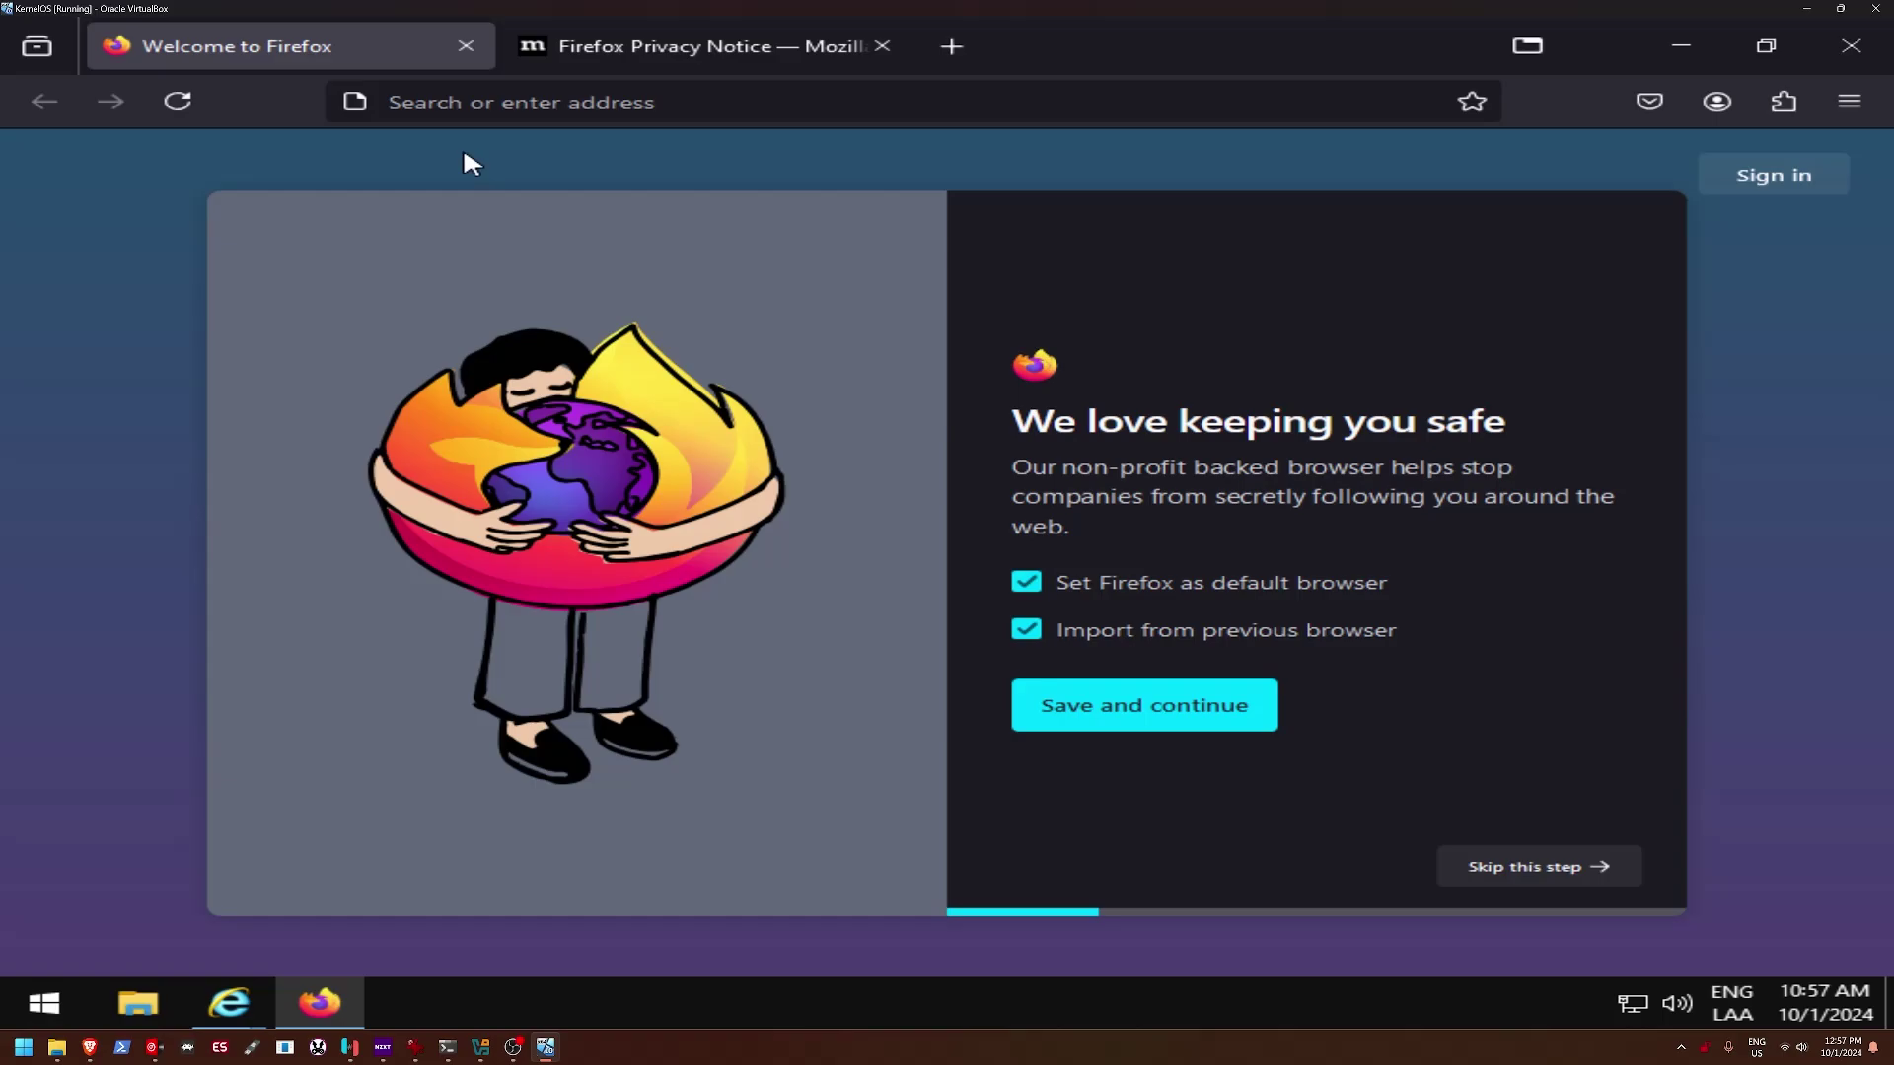
Step: Skip Firefox's QR-code and extension onboarding steps and start browsing
click(582, 104)
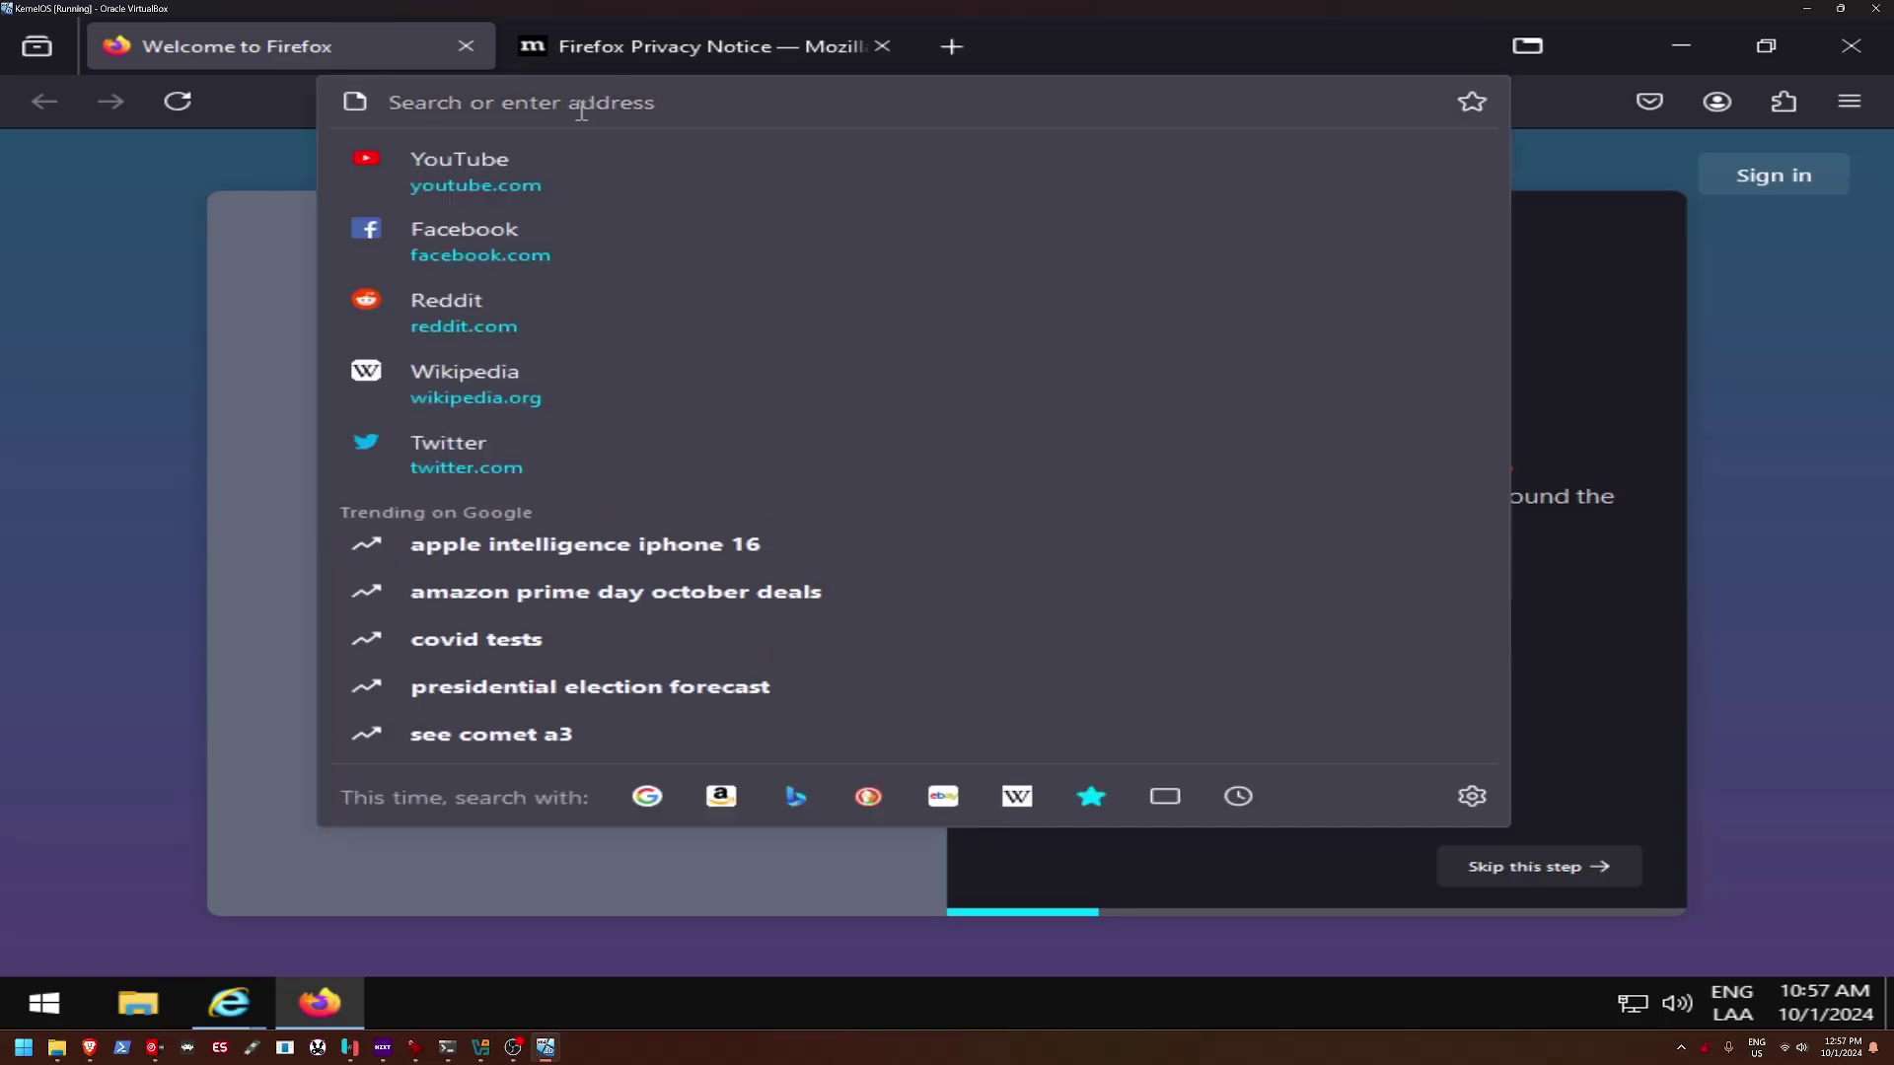
key(Escape)
click(1539, 866)
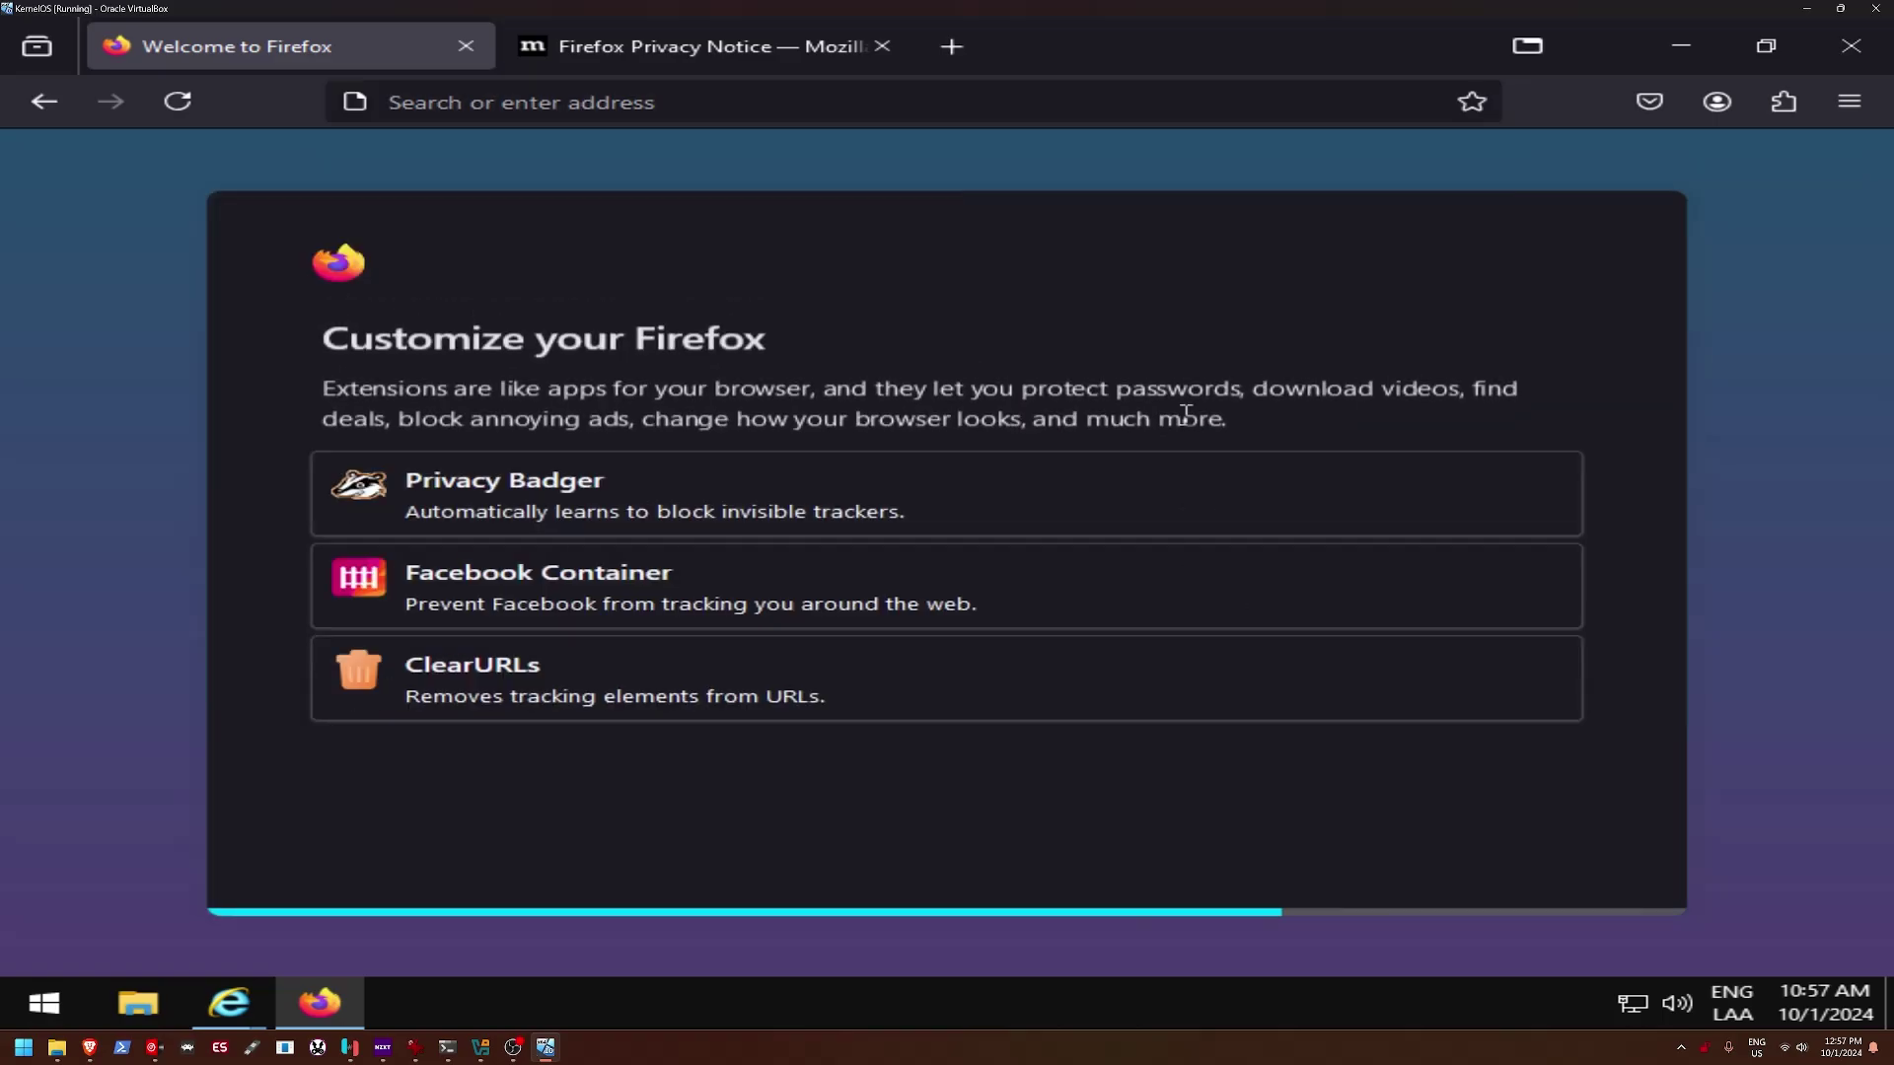
click(1486, 836)
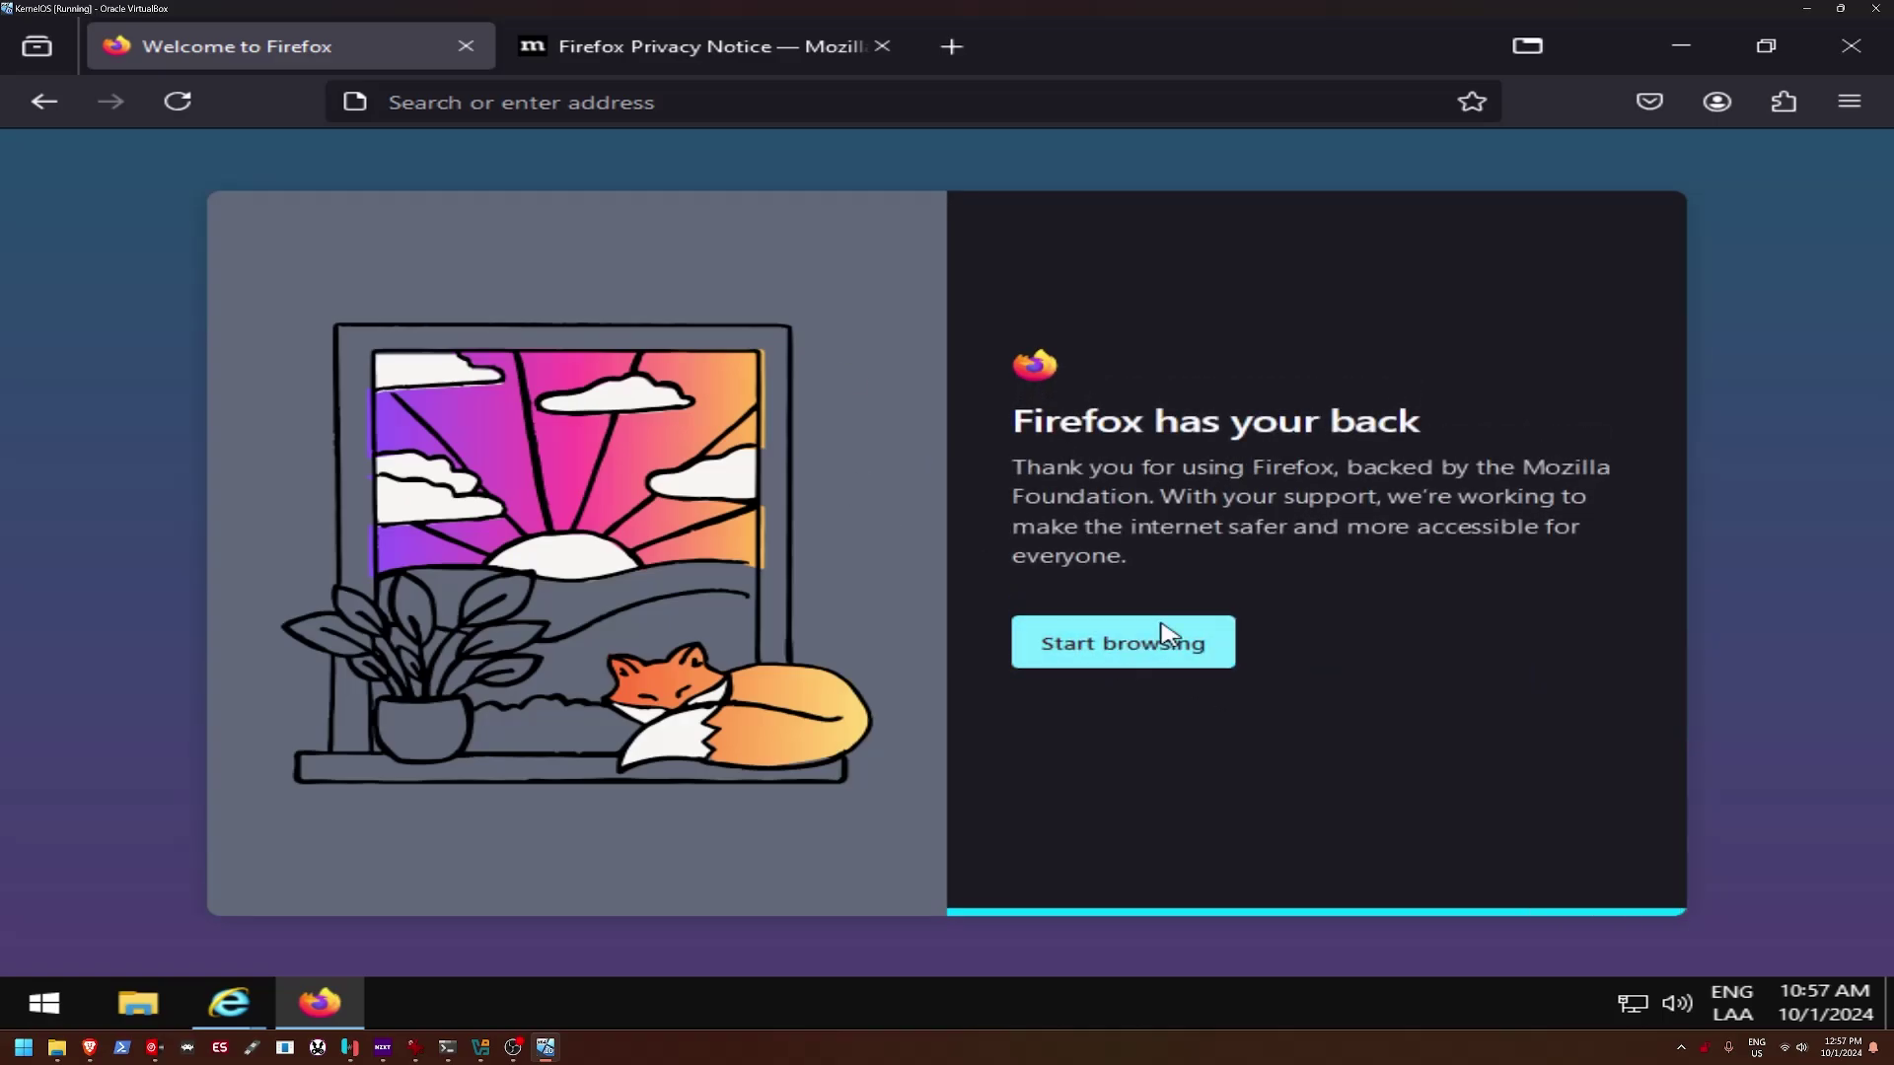
click(1169, 632)
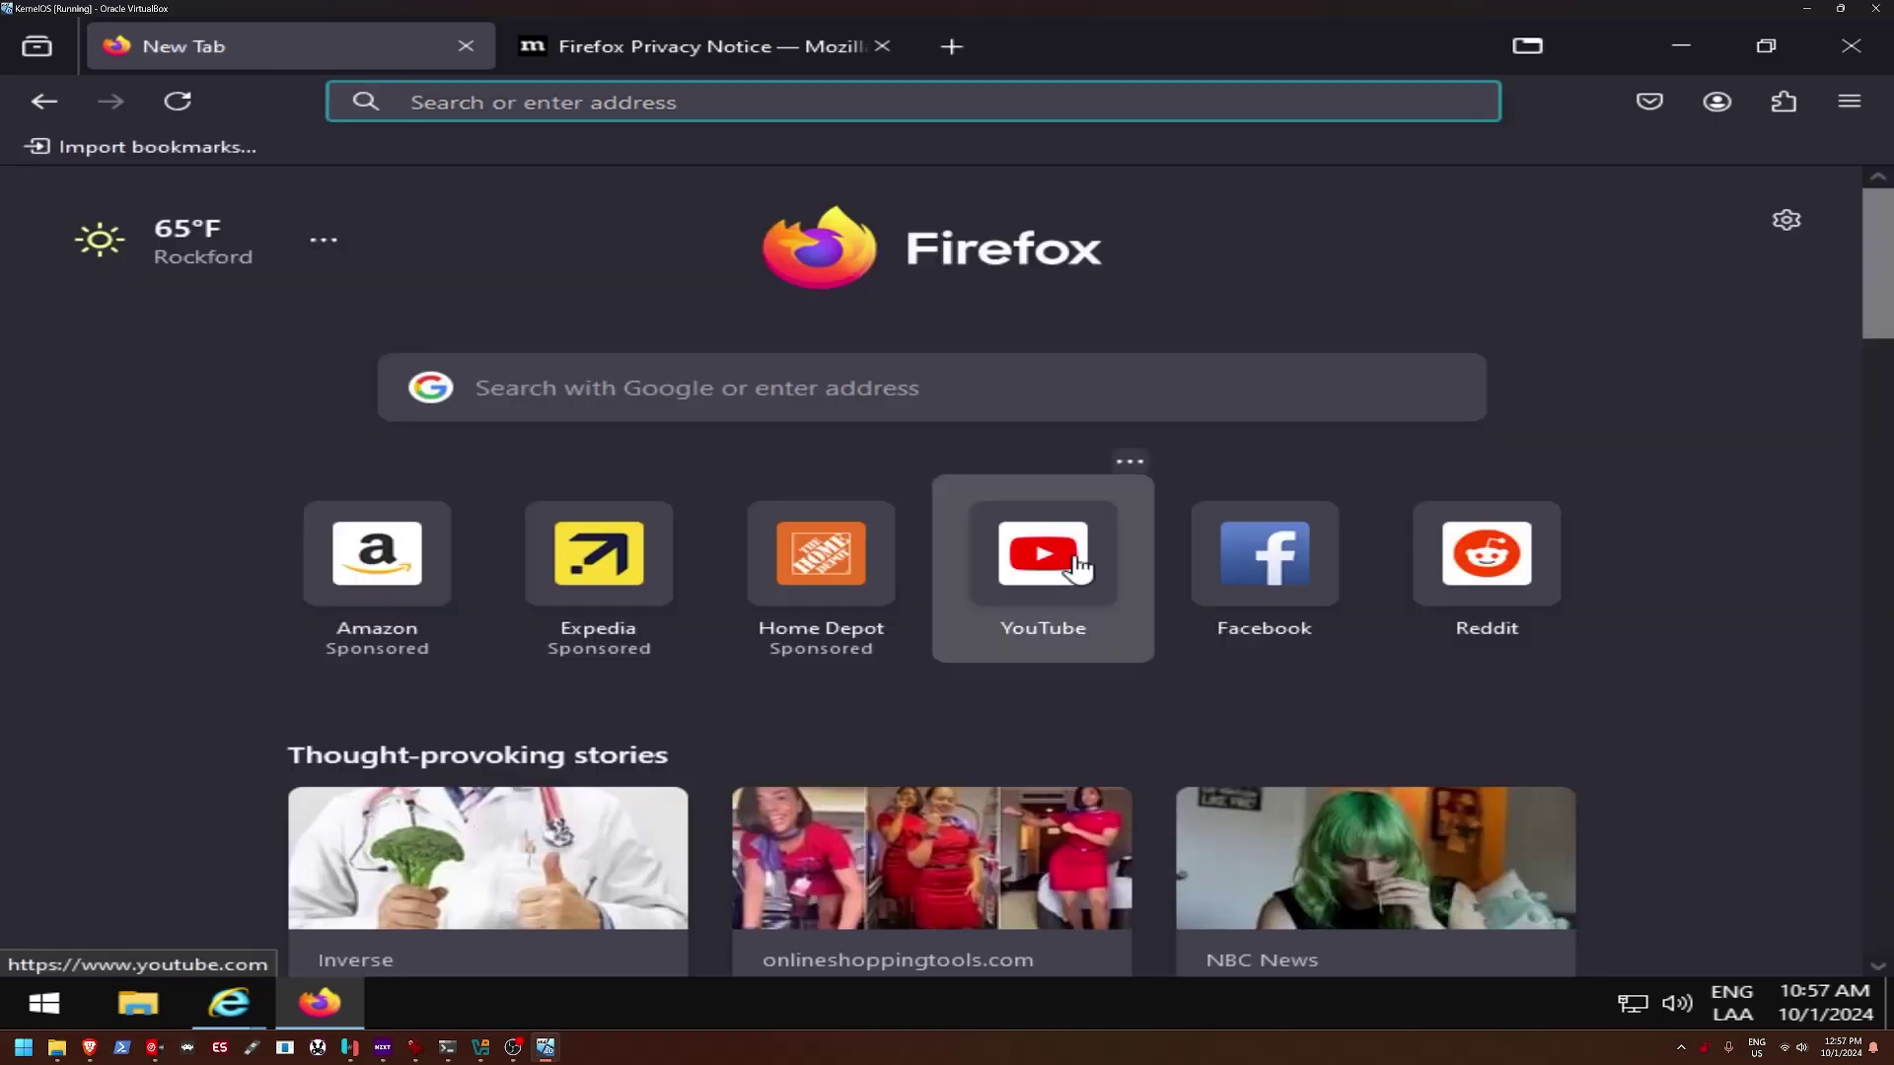
Step: Open youtube.com in Firefox and close the Privacy Notice tab
click(573, 97)
text(youtube)
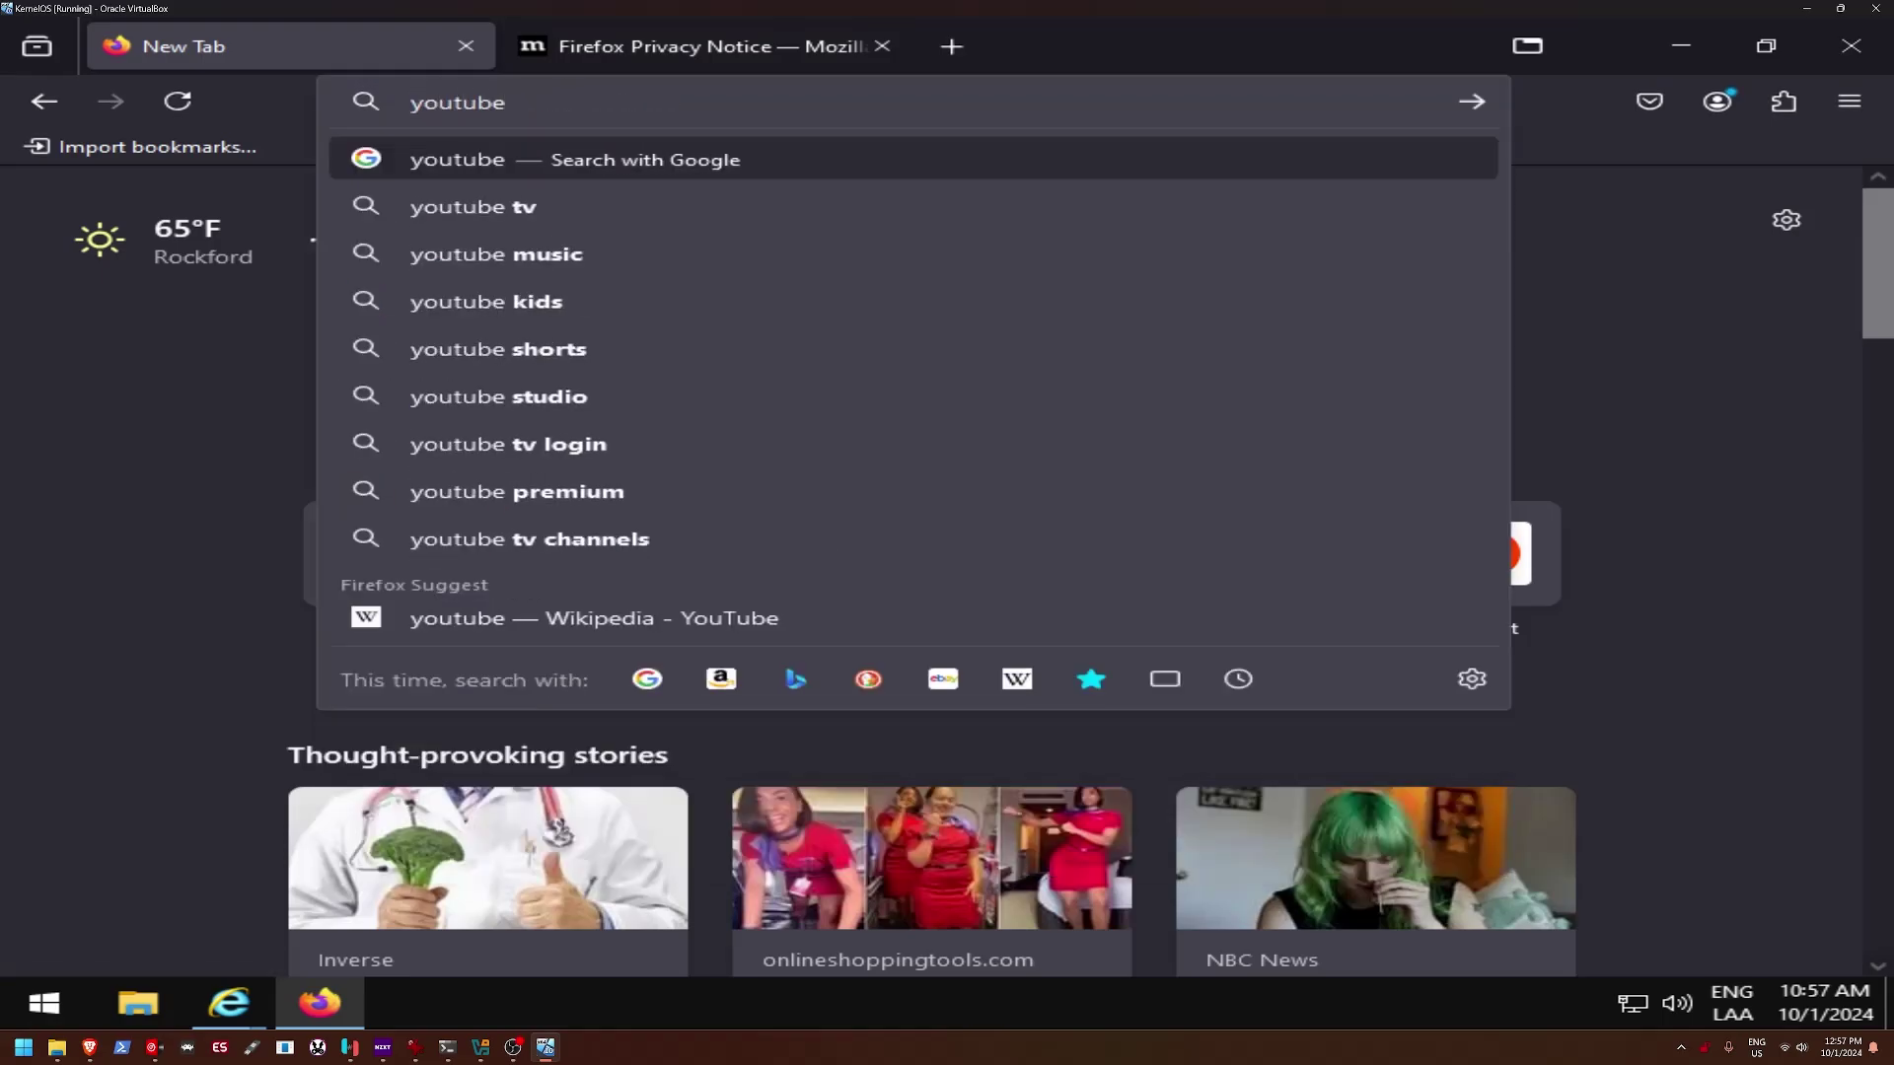
text(.com)
key(Return)
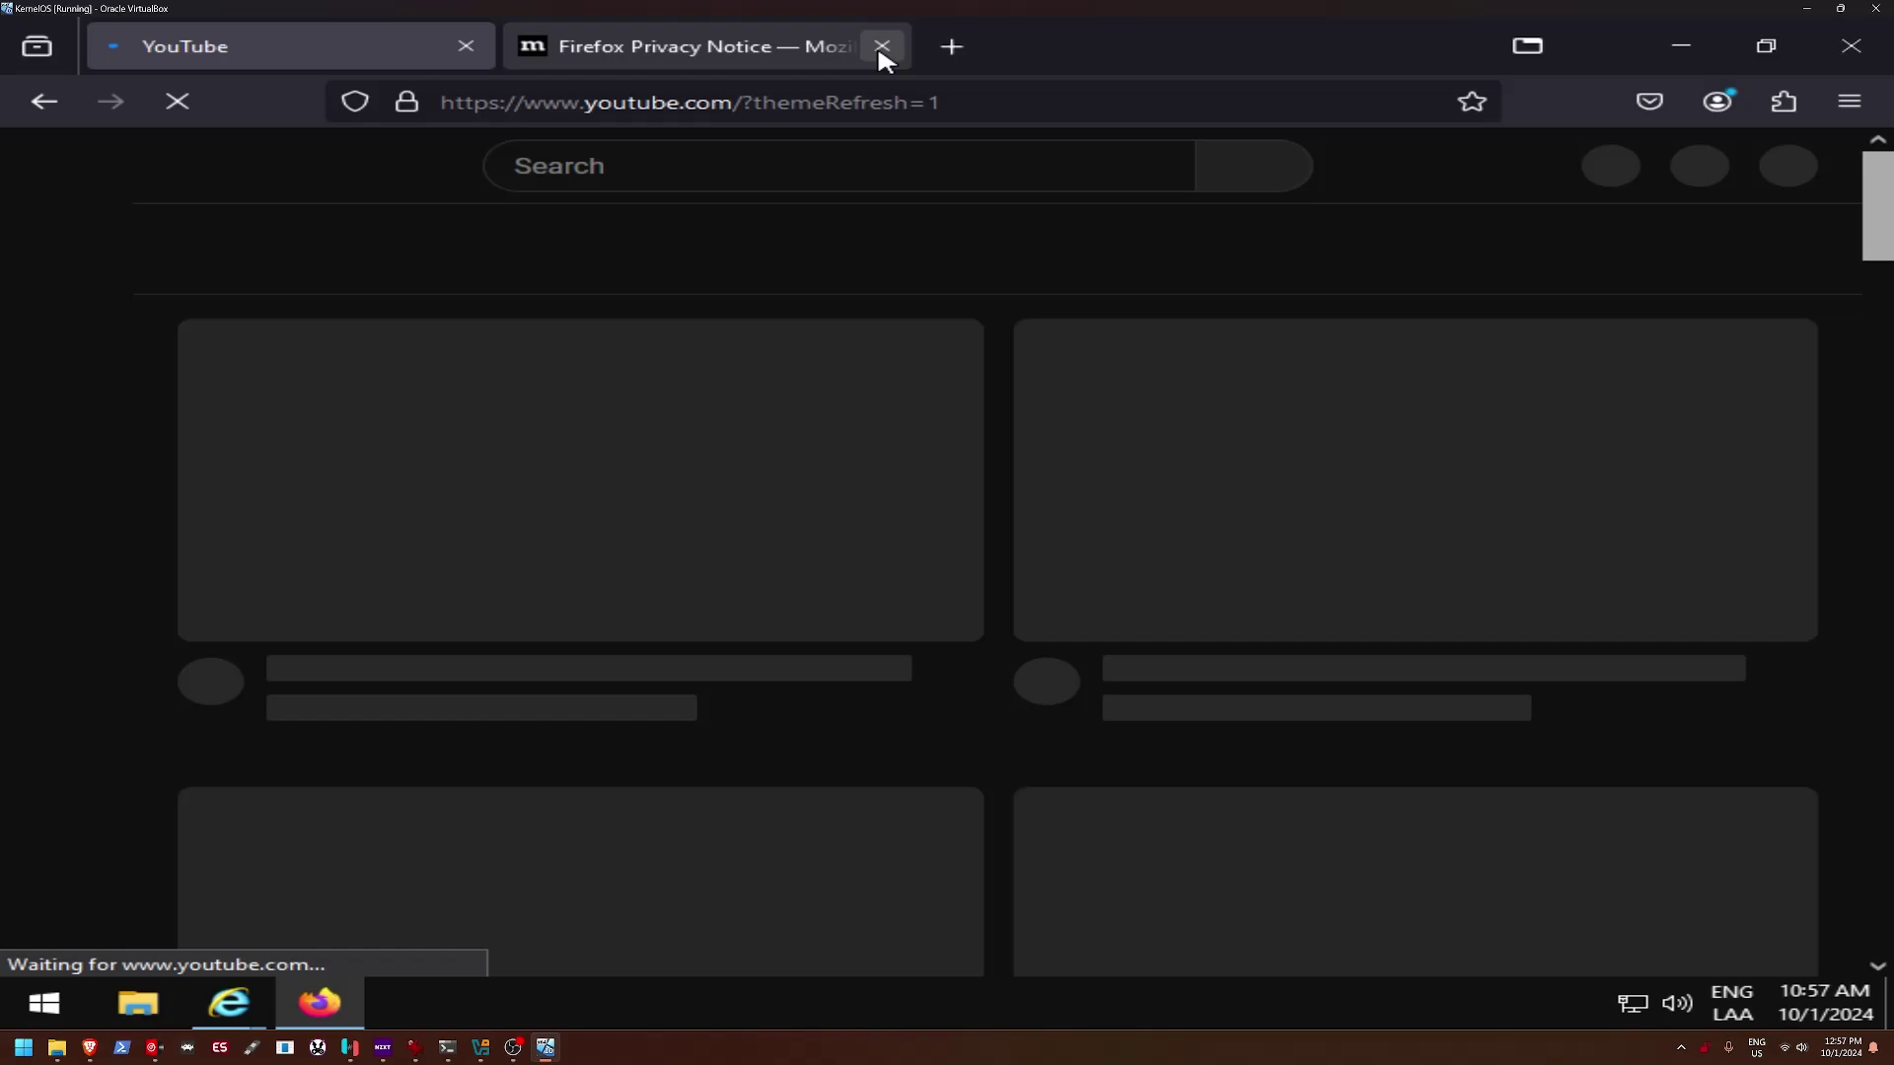
click(881, 46)
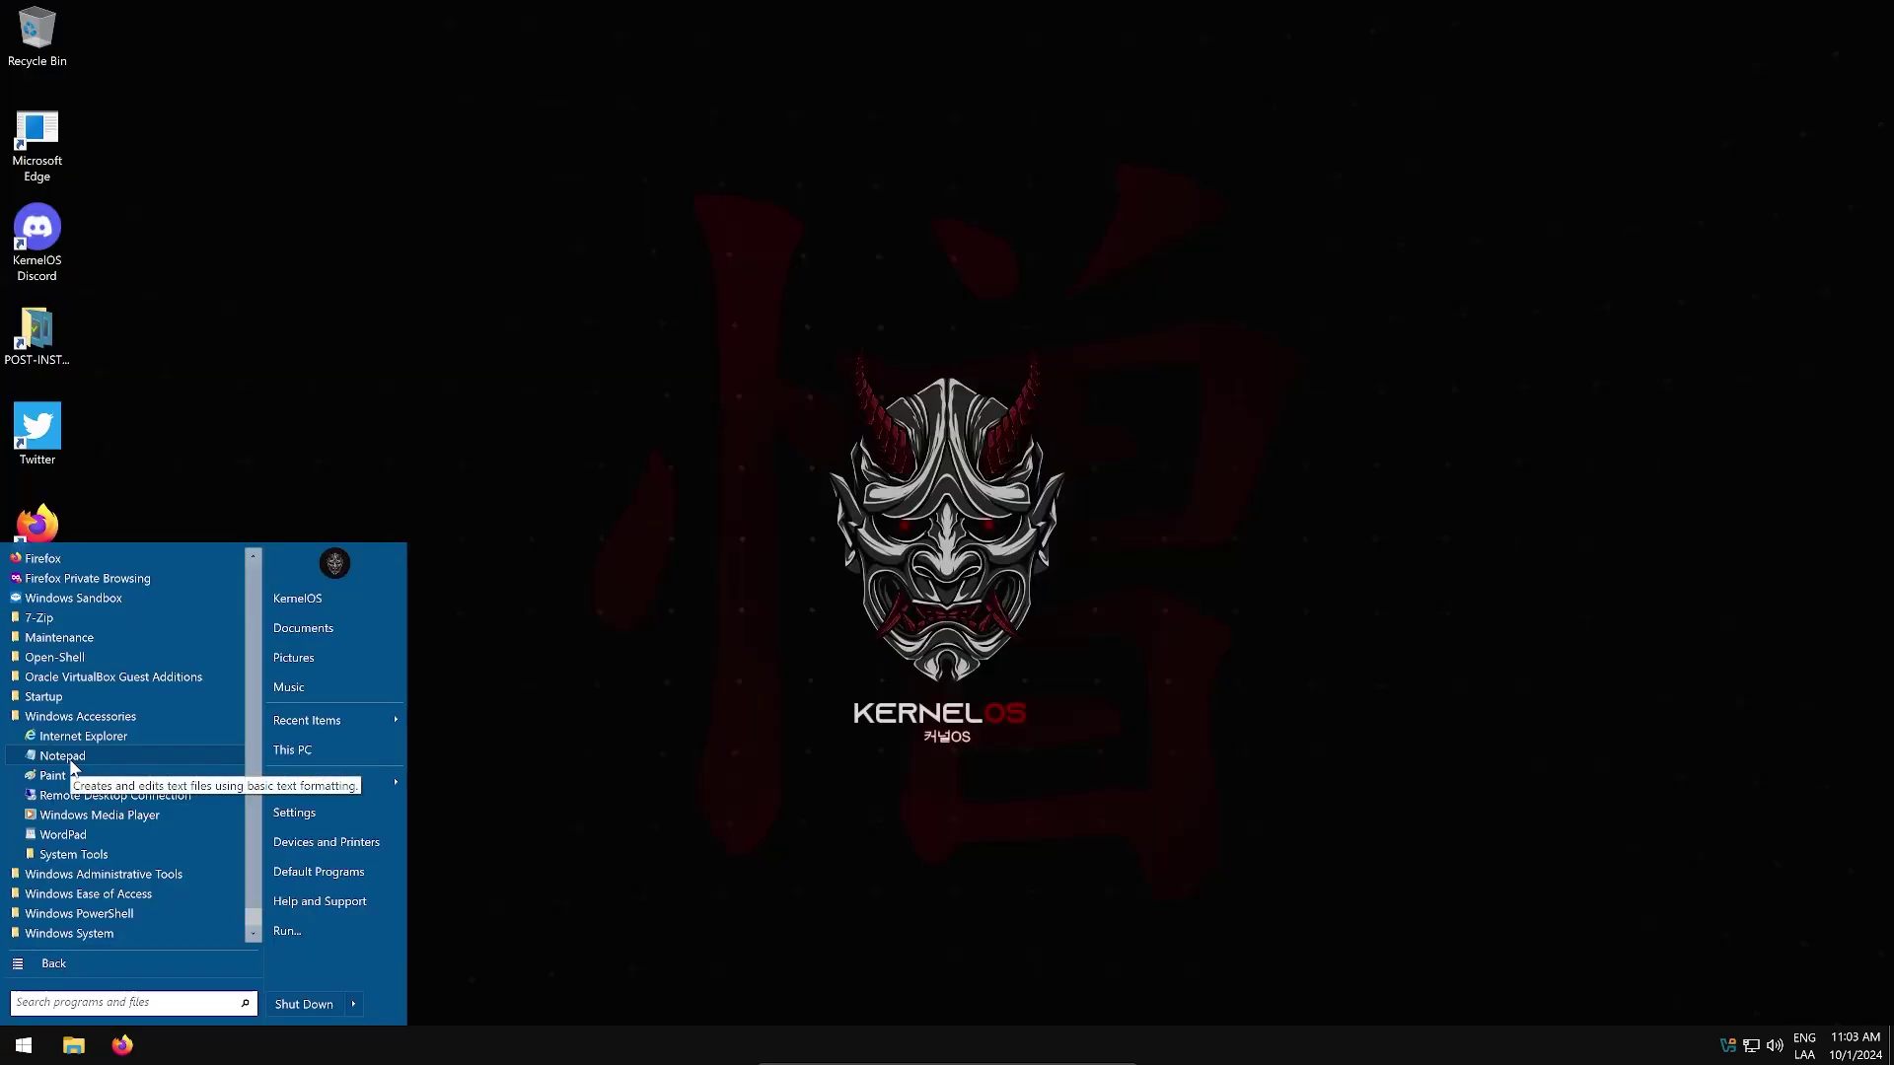
Step: Launch Paint and draw red freehand loops across the canvas
click(53, 776)
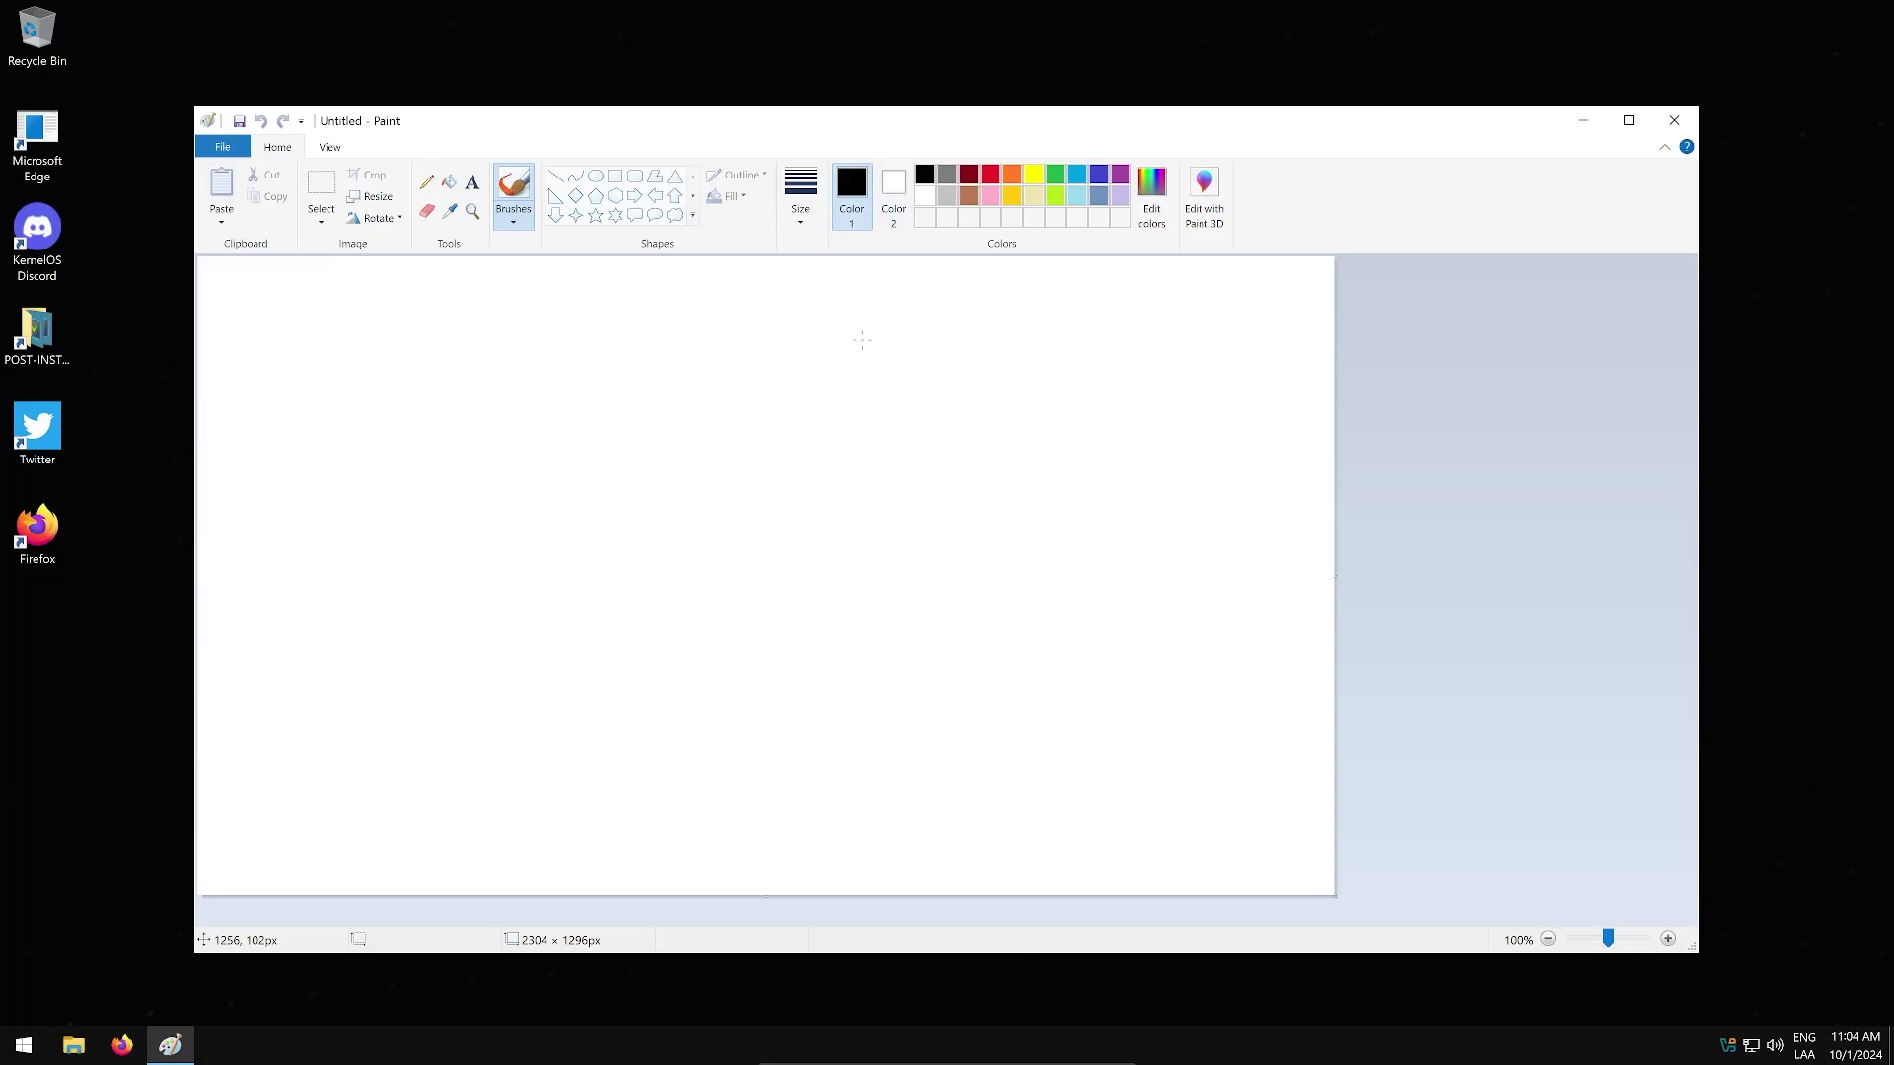
click(989, 177)
mouse_move(274, 454)
mouse_down()
mouse_move(1001, 498)
mouse_move(994, 697)
mouse_move(329, 515)
mouse_up()
mouse_move(373, 307)
mouse_down()
mouse_move(1045, 679)
mouse_move(740, 351)
mouse_move(1042, 436)
mouse_move(197, 745)
mouse_up()
drag(703, 462, 848, 459)
Step: Close Paint with Don't Save and open the Start menu
click(1674, 120)
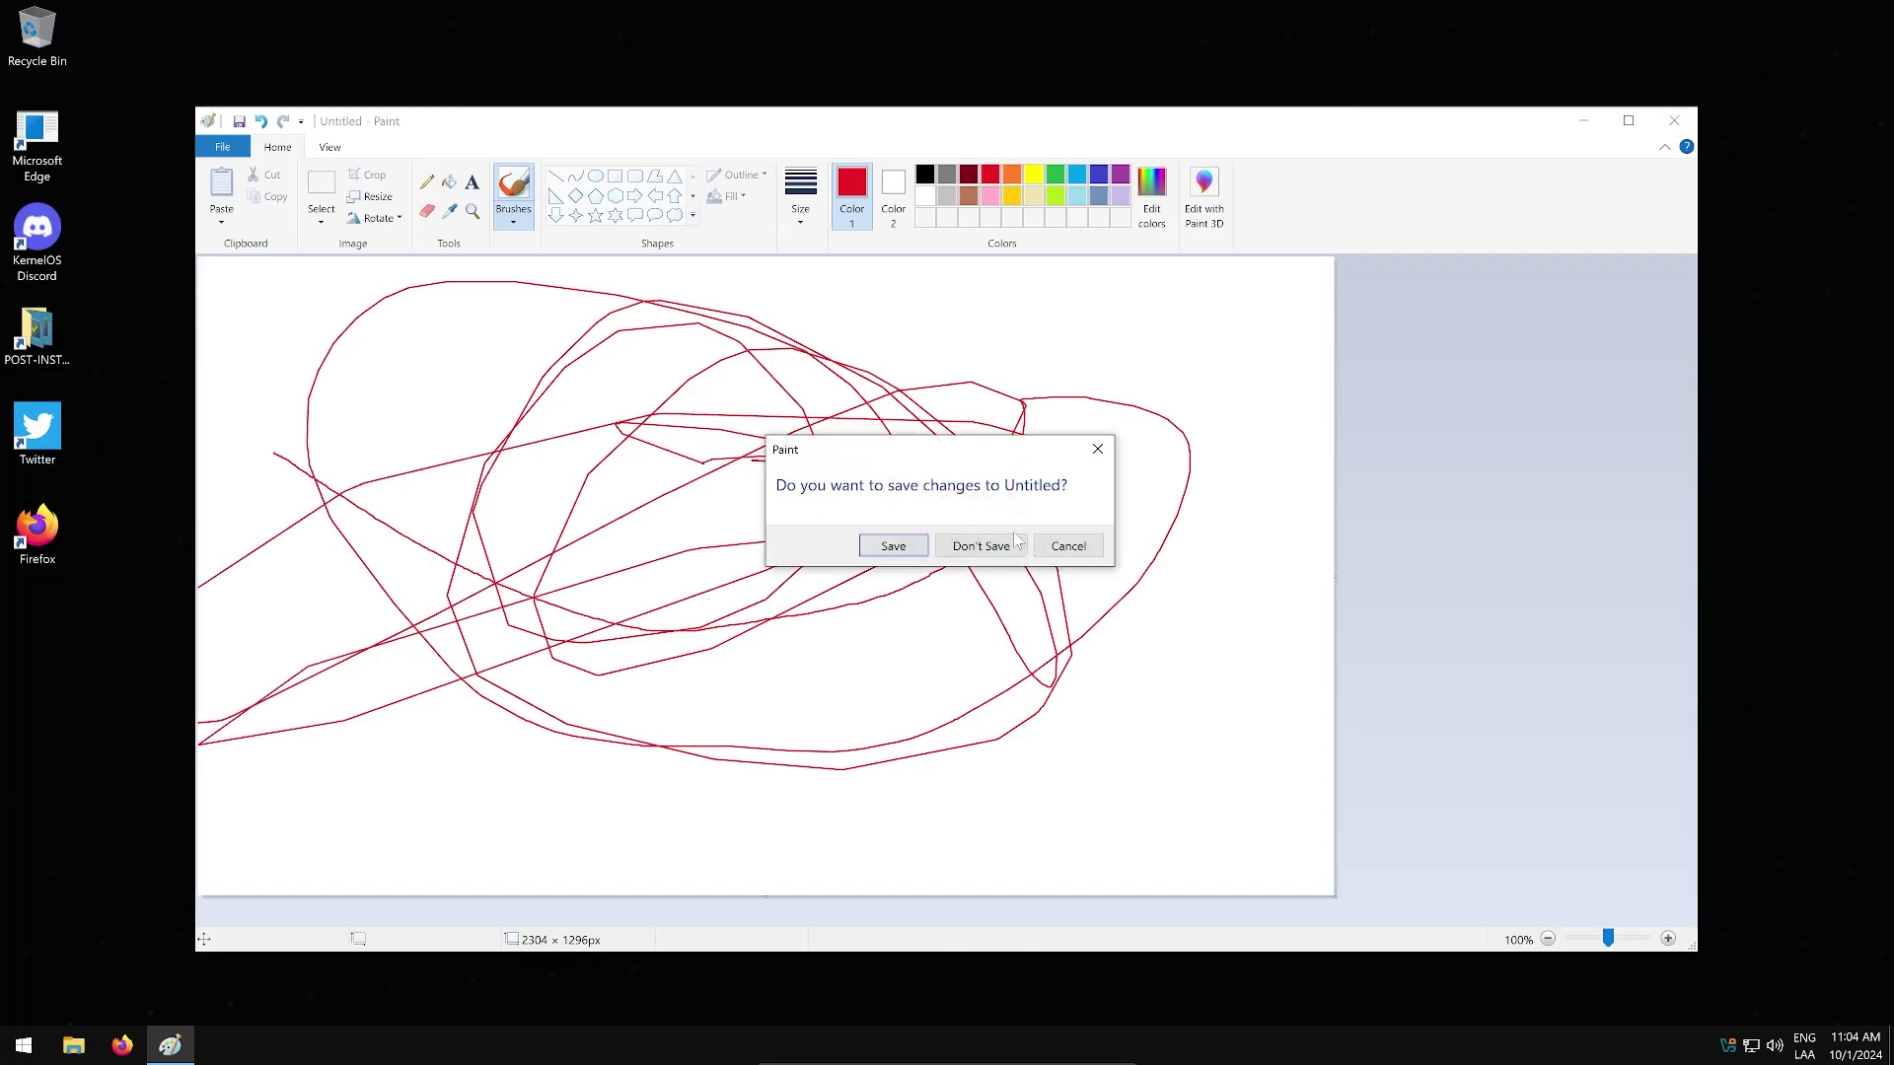
click(980, 546)
click(24, 1044)
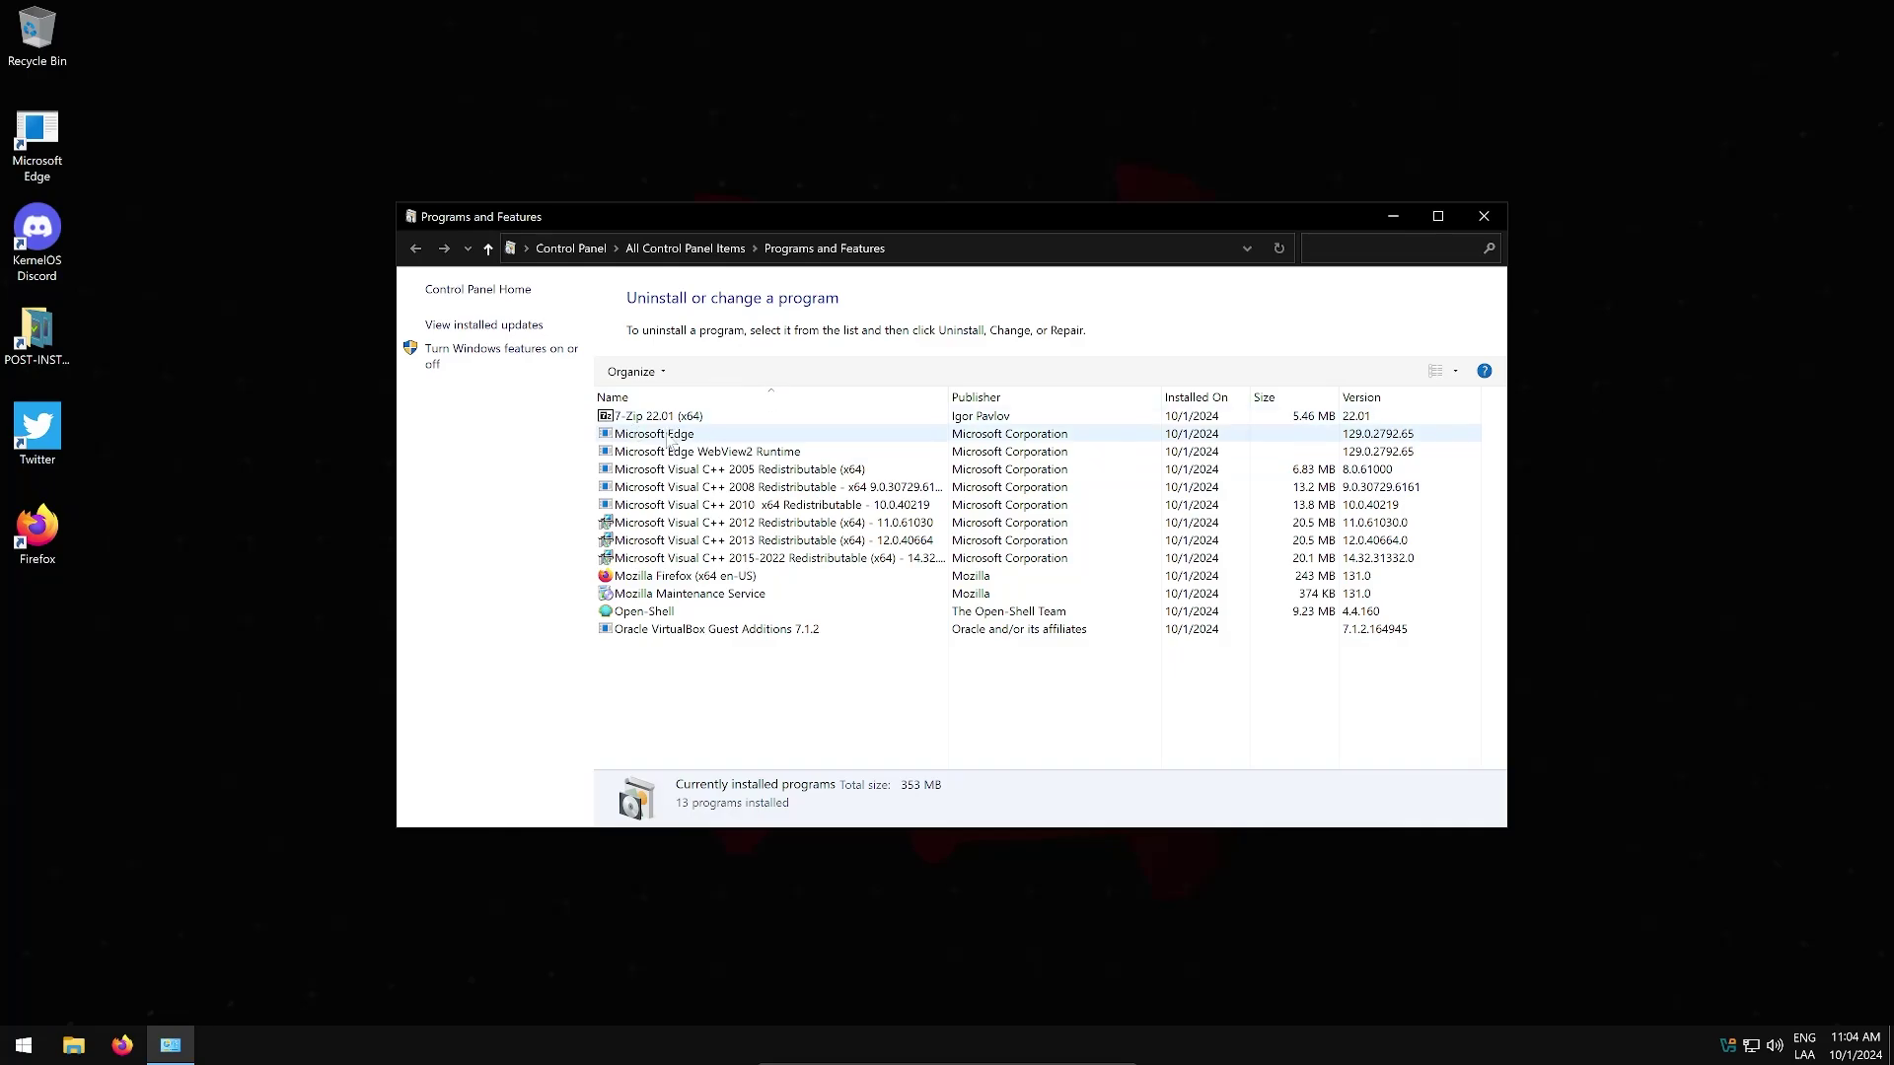
Step: Open the 'Turn Windows features on or off' list and scroll through it
click(508, 351)
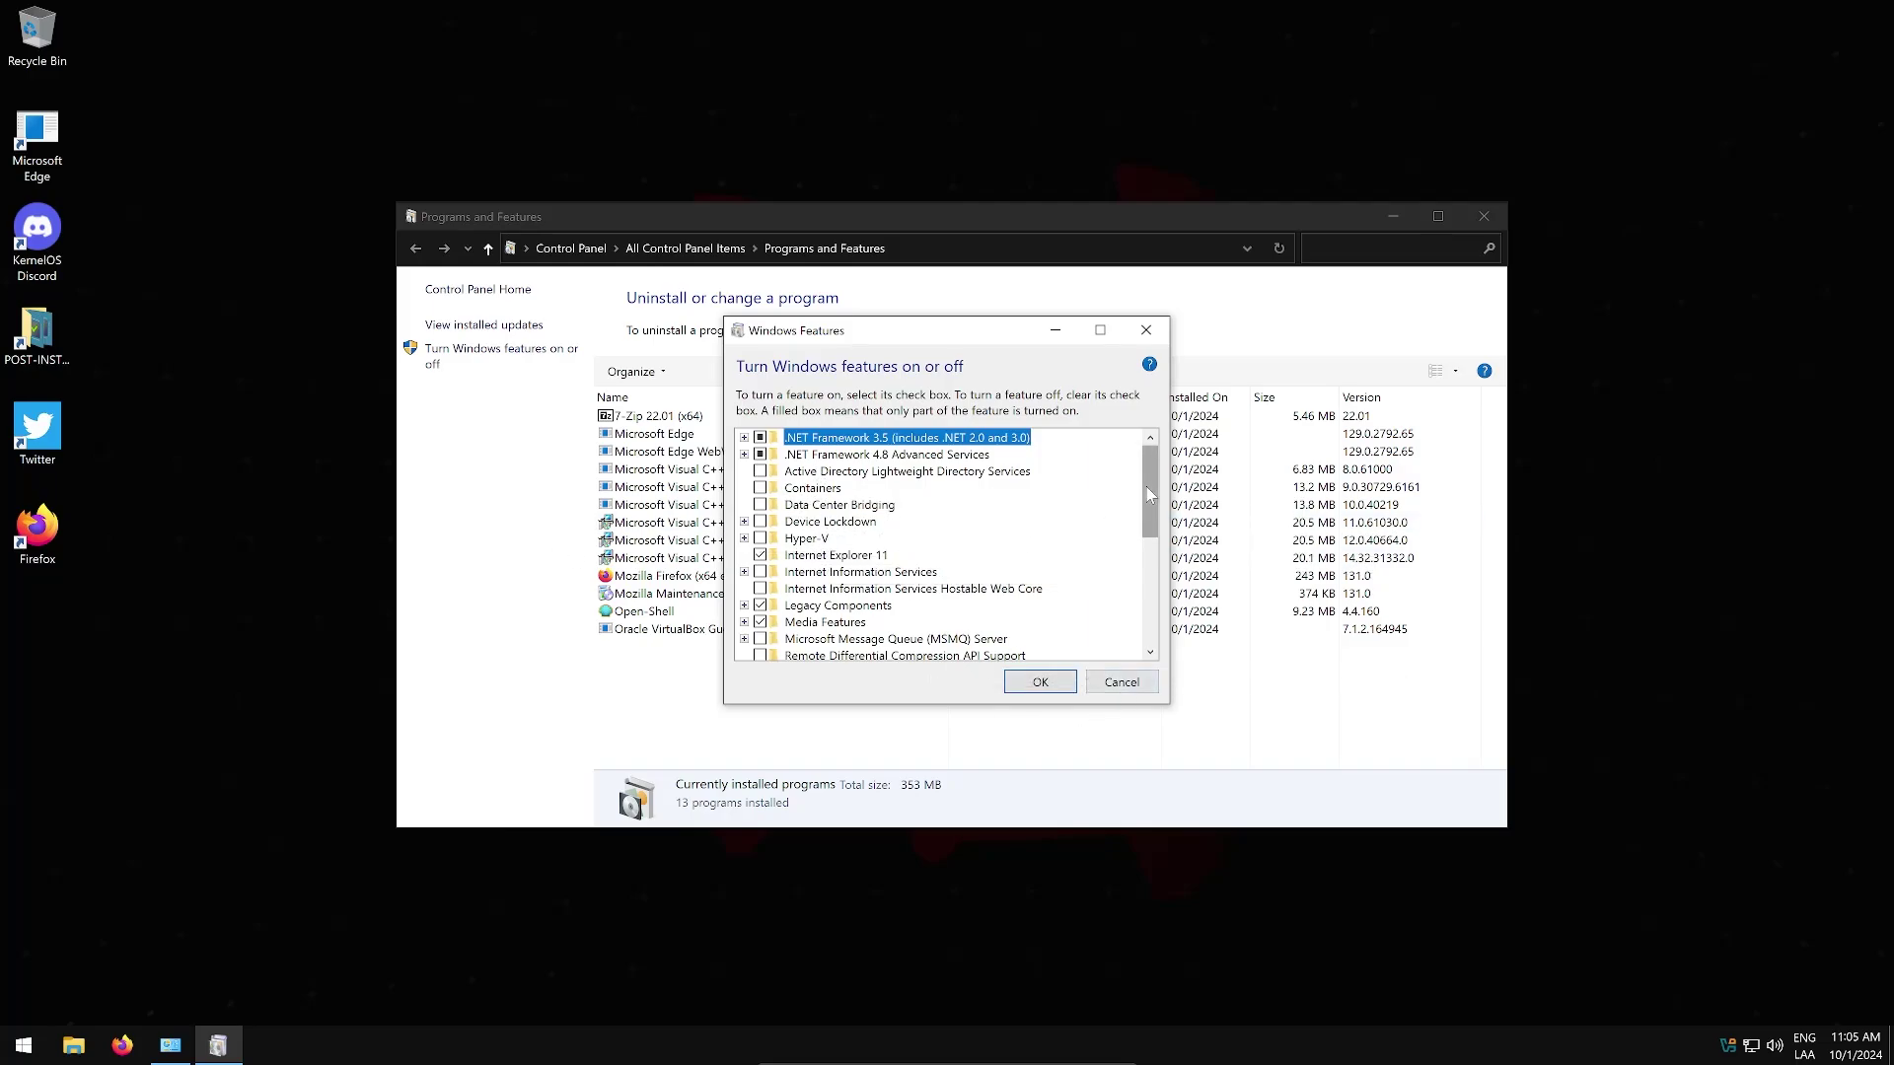
scroll(1144, 561, down, 8)
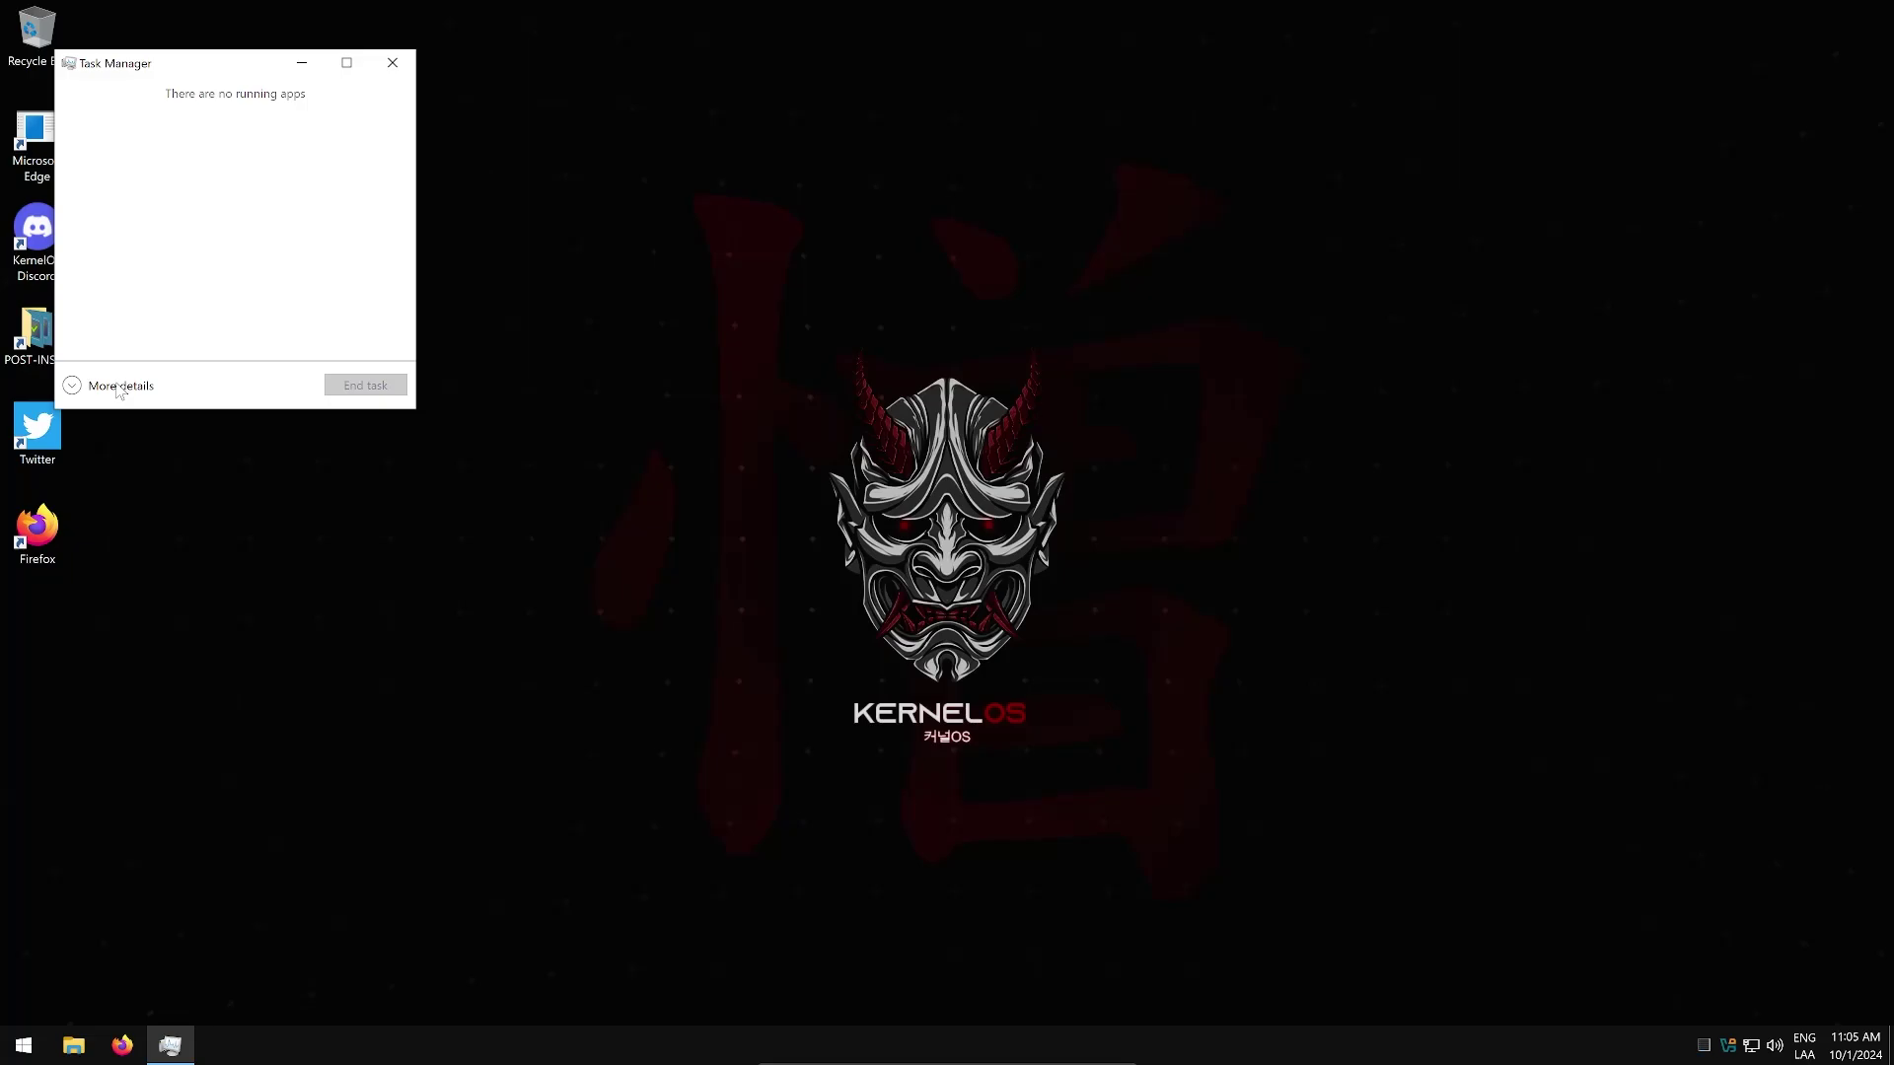
Step: Expand Task Manager to full details, enlarge its window, view CPU performance, and sort services by Status
click(119, 385)
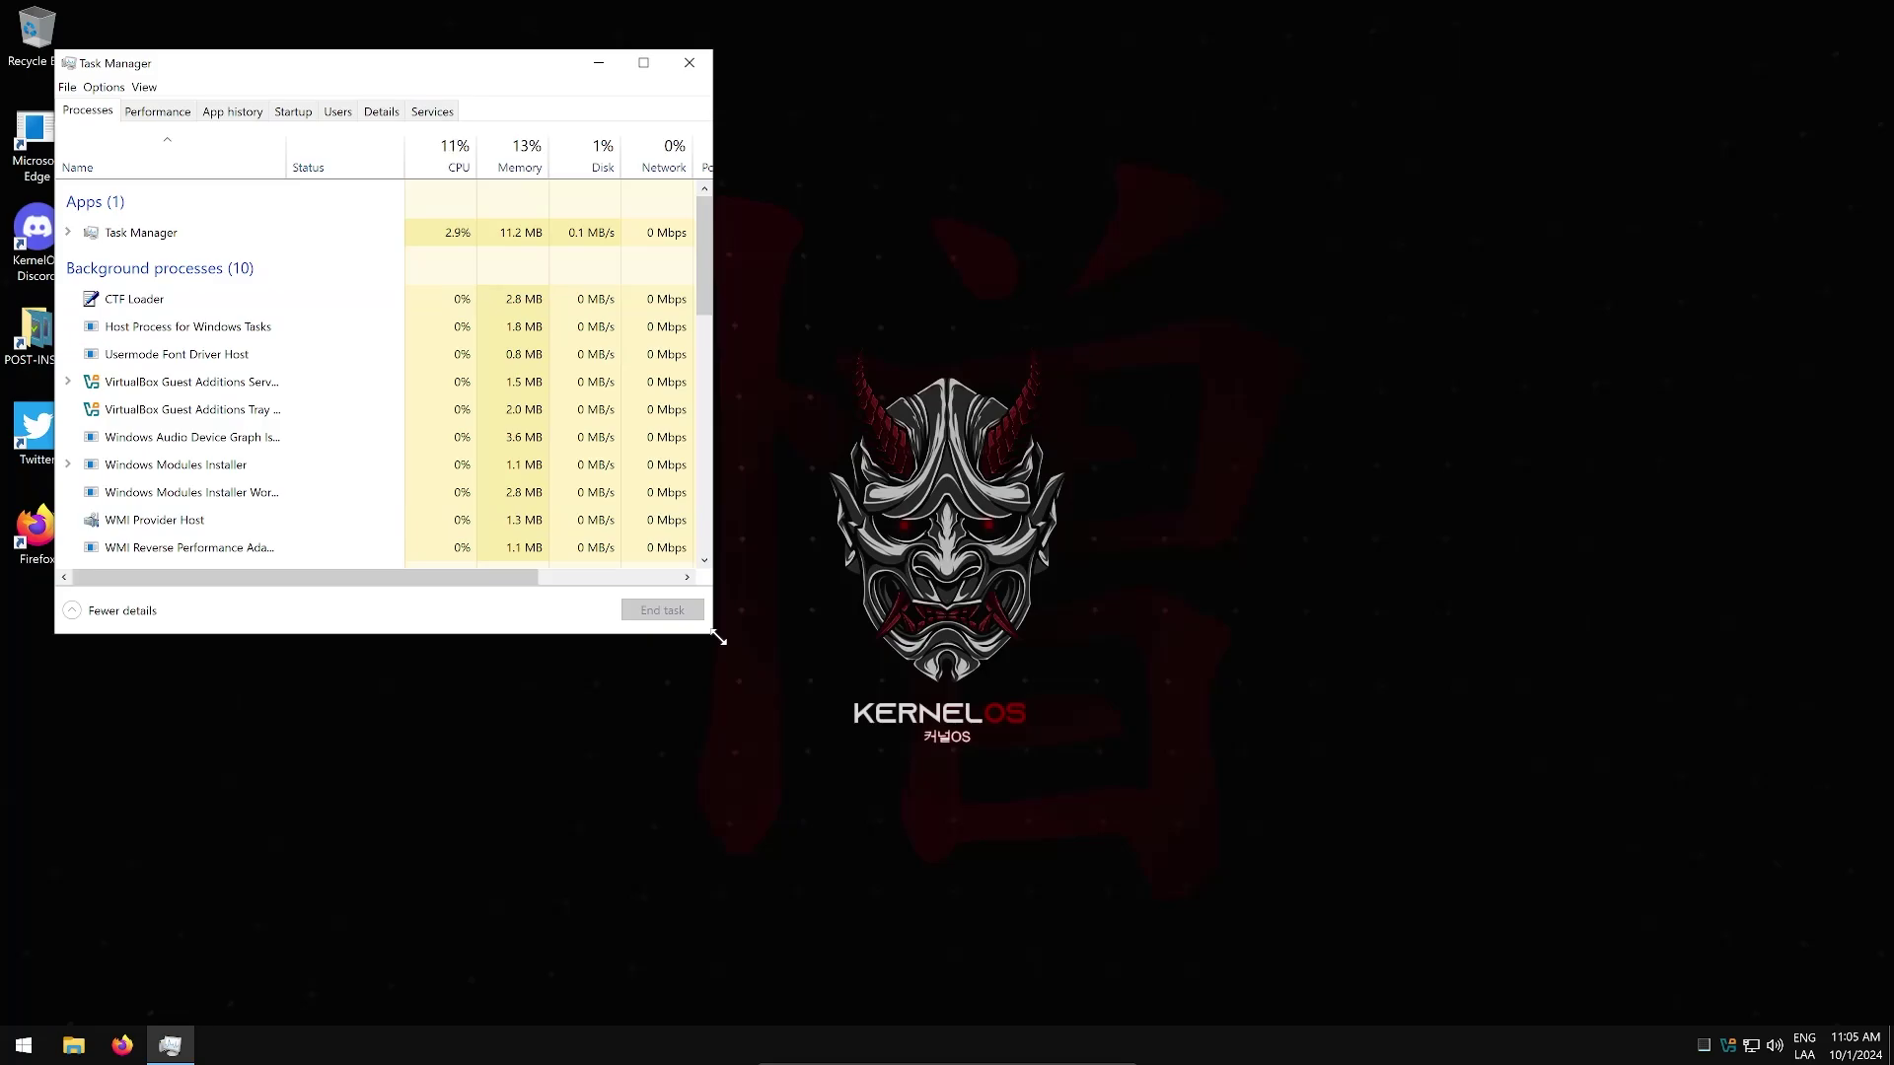
drag(718, 639, 1194, 878)
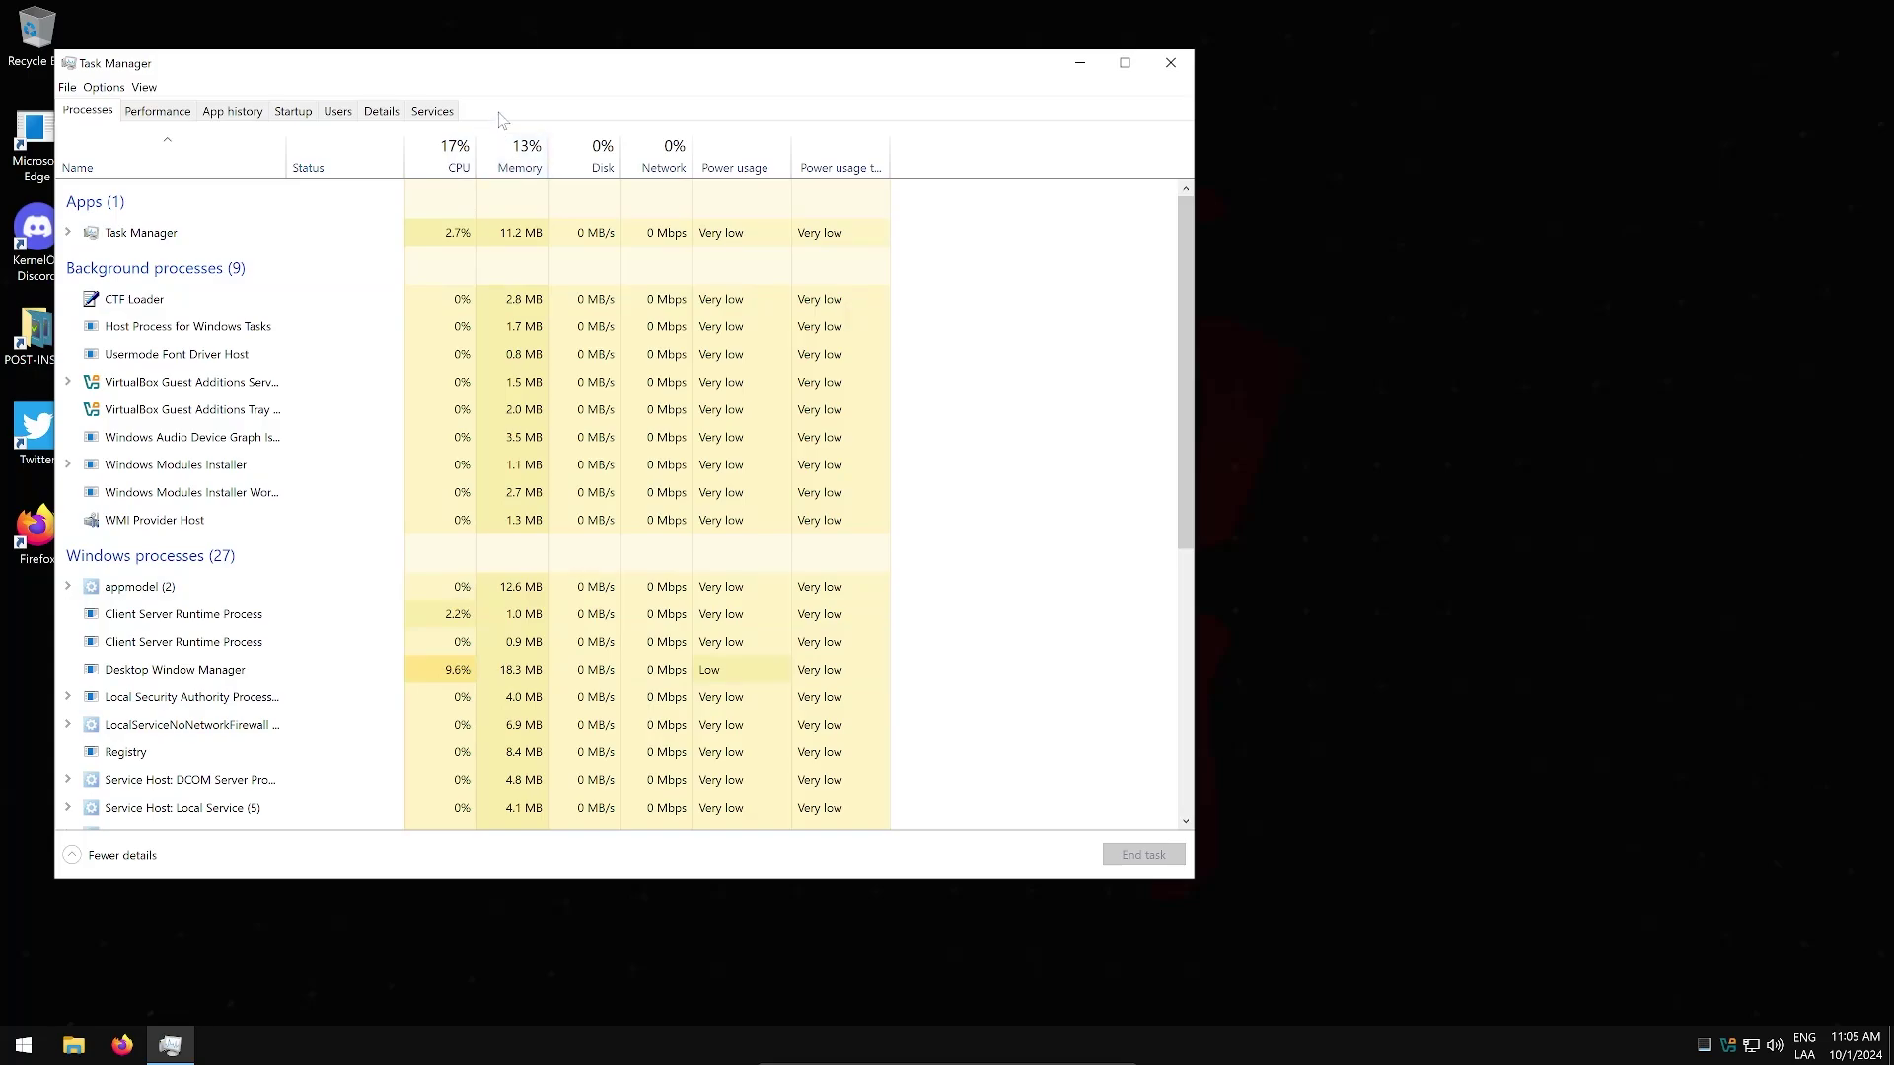
click(173, 112)
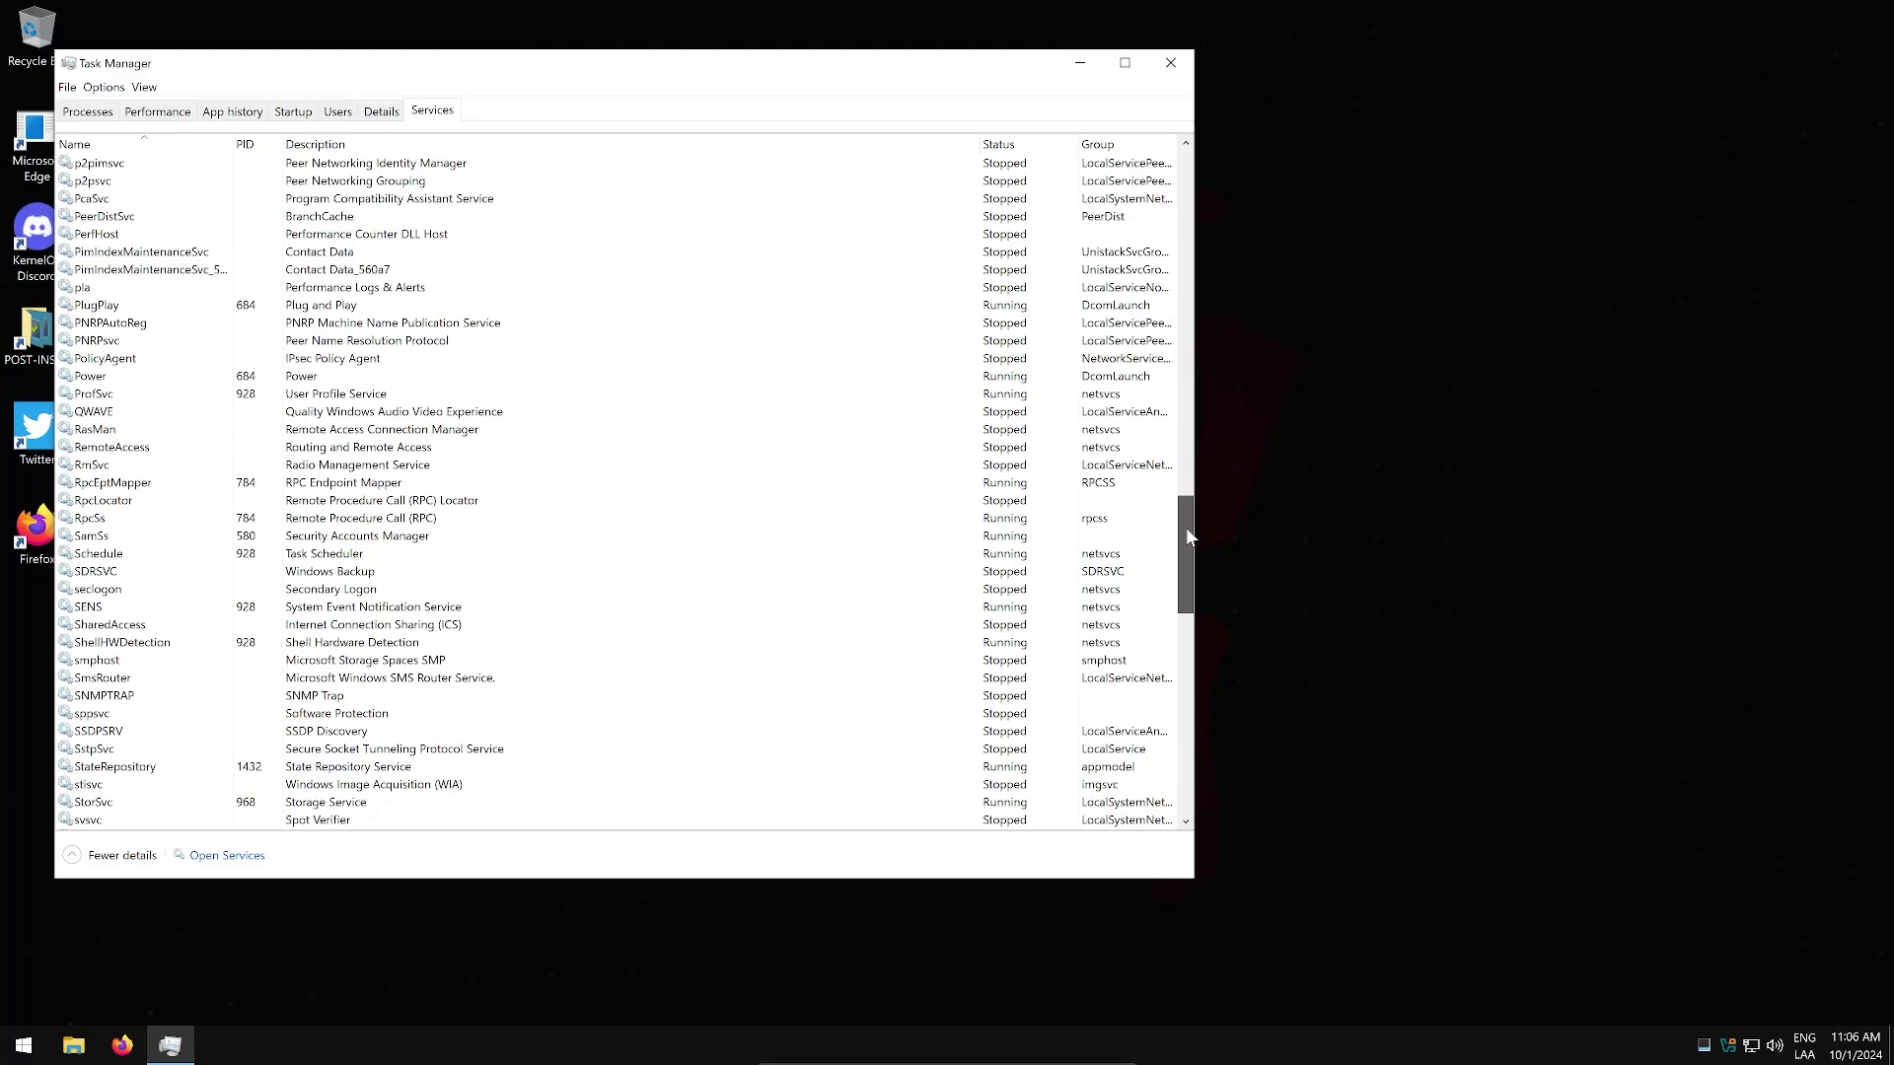
scroll(1102, 155, up, 10)
click(998, 144)
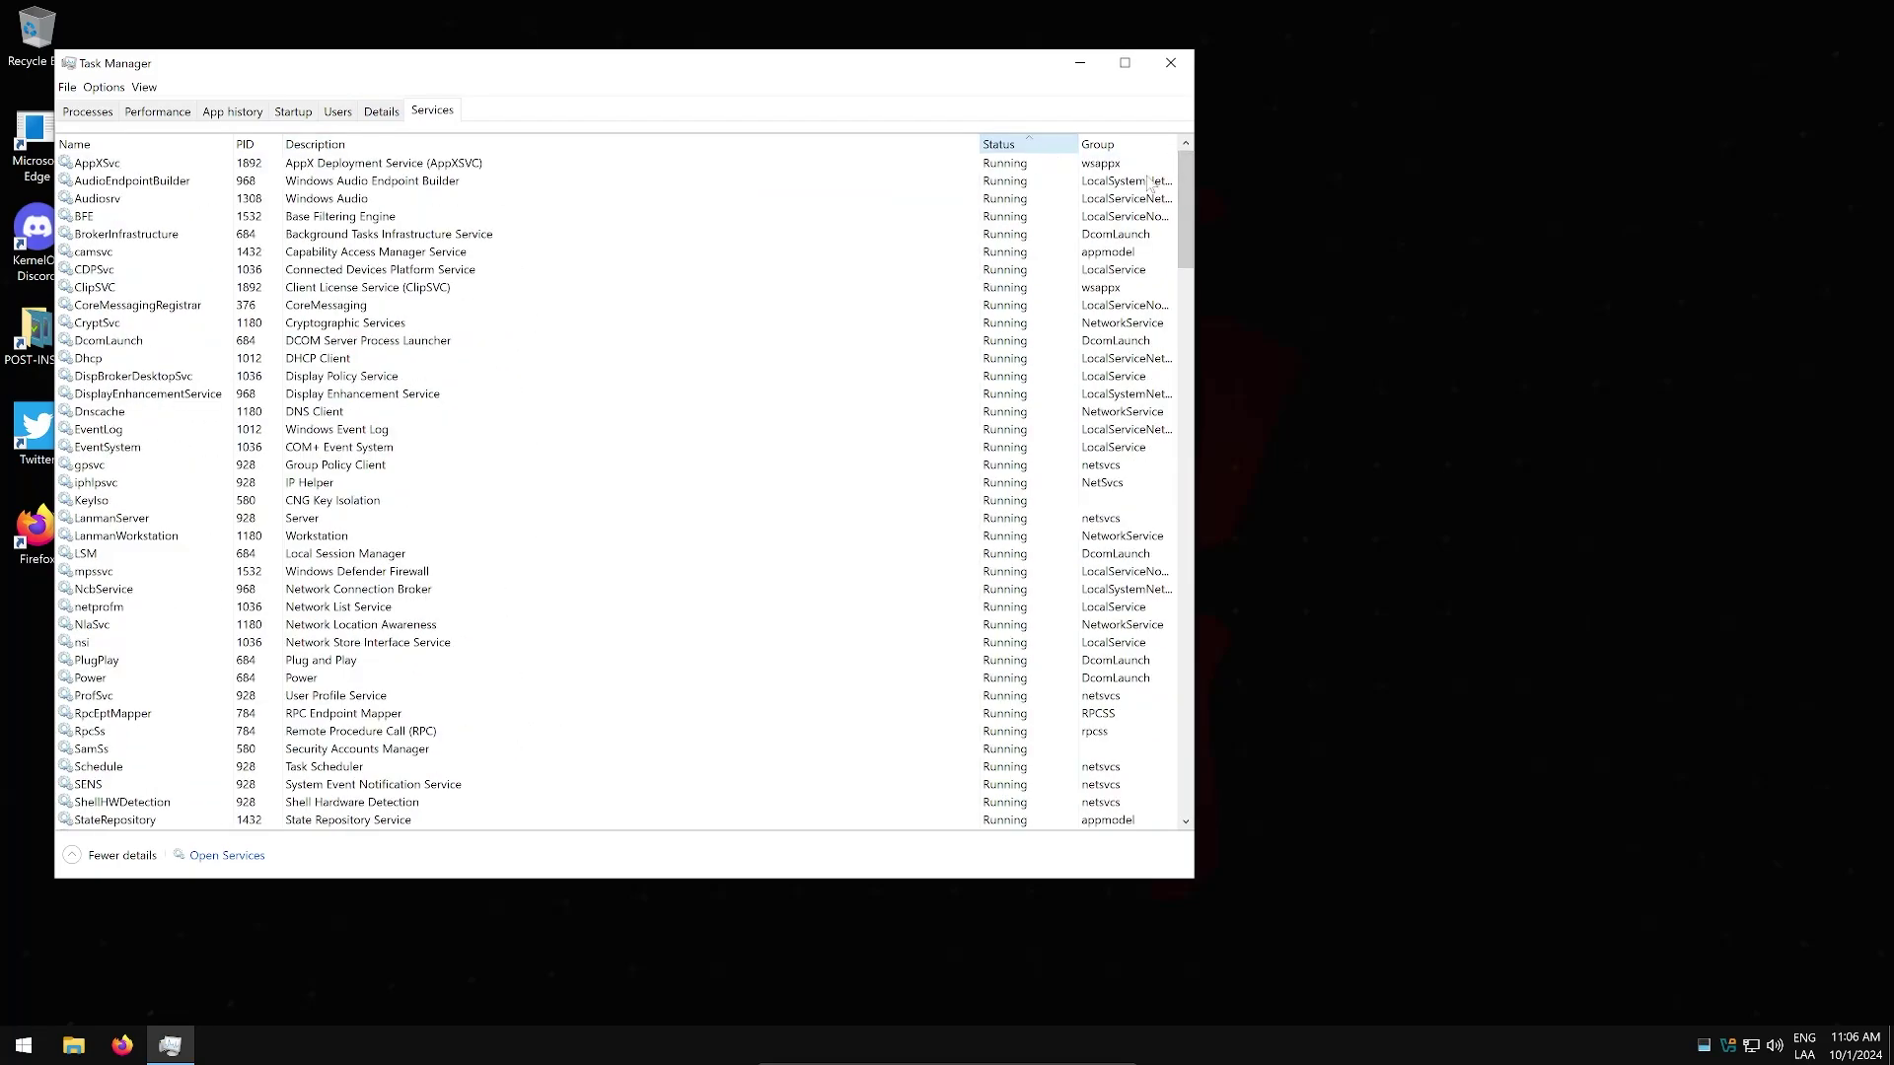
drag(1186, 209, 1251, 746)
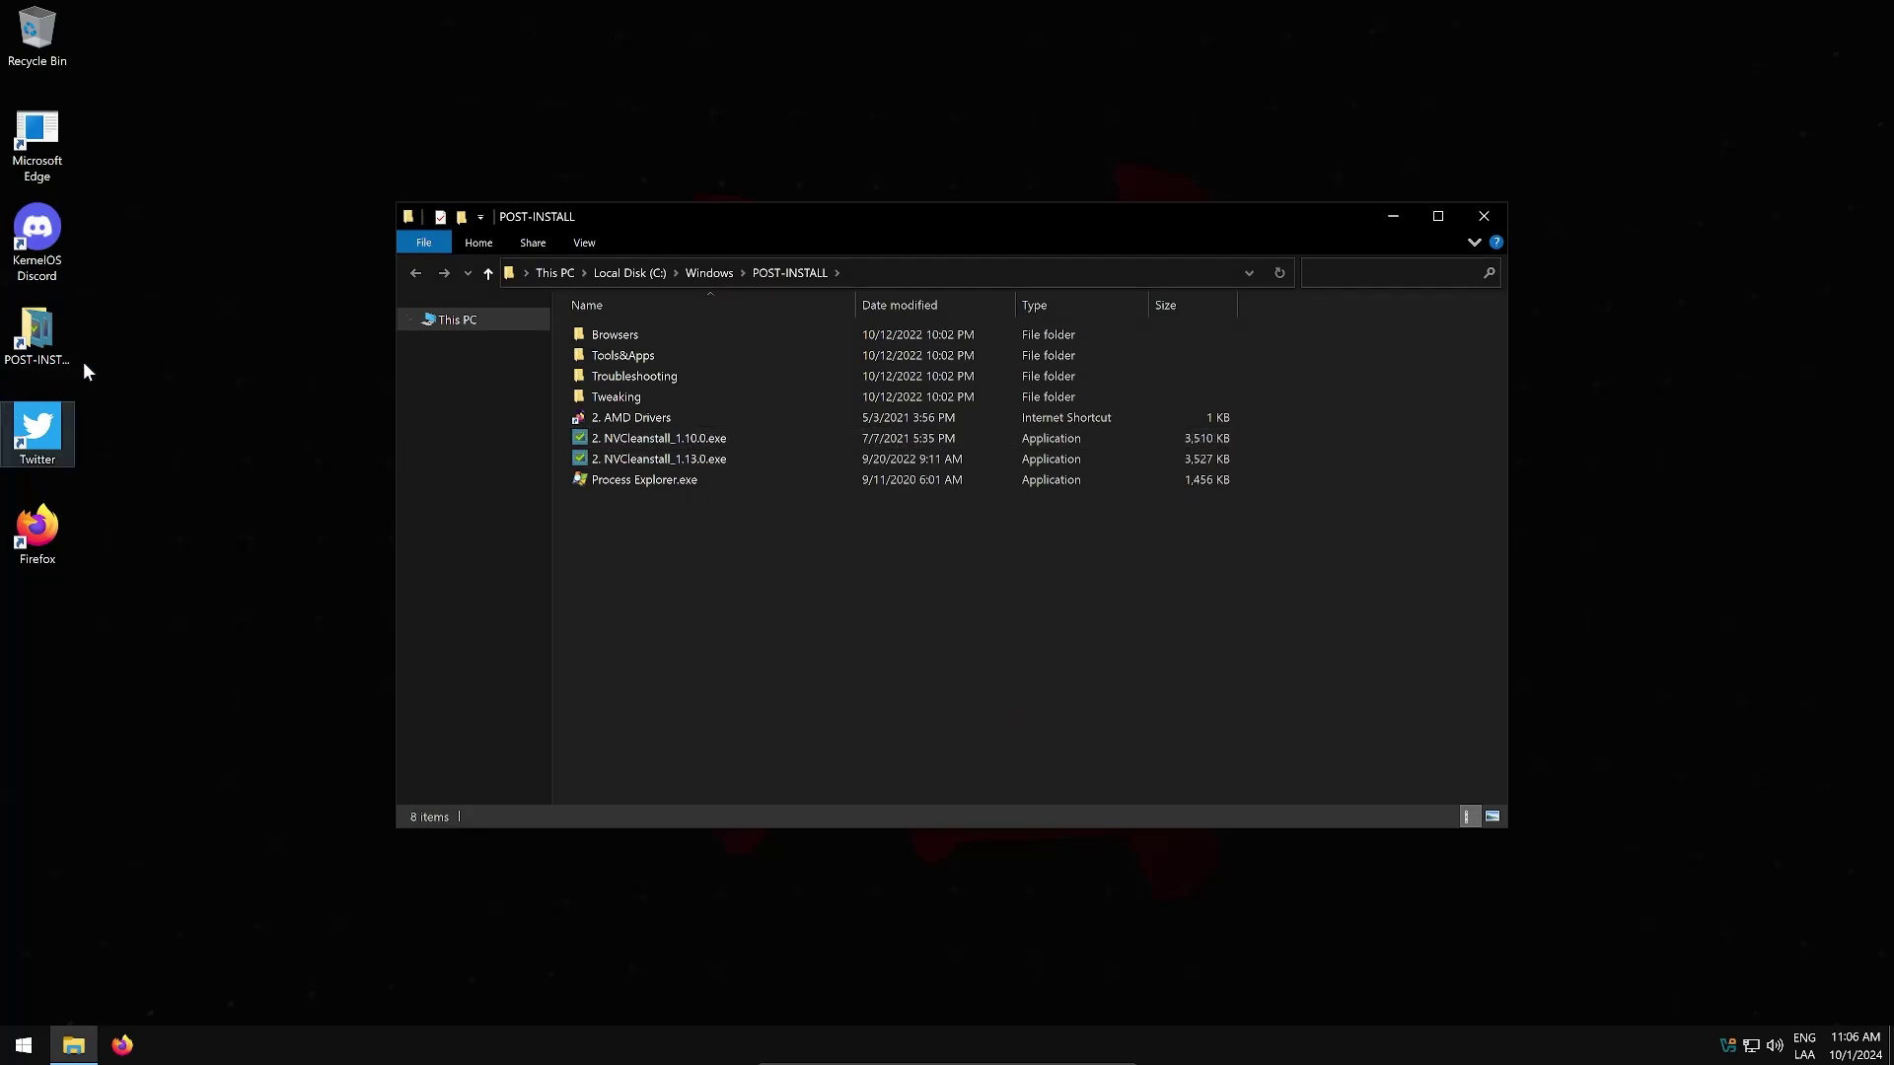
Step: Browse from Browsers back to POST-INSTALL, then into Tools&Apps > CRU
double_click(632, 335)
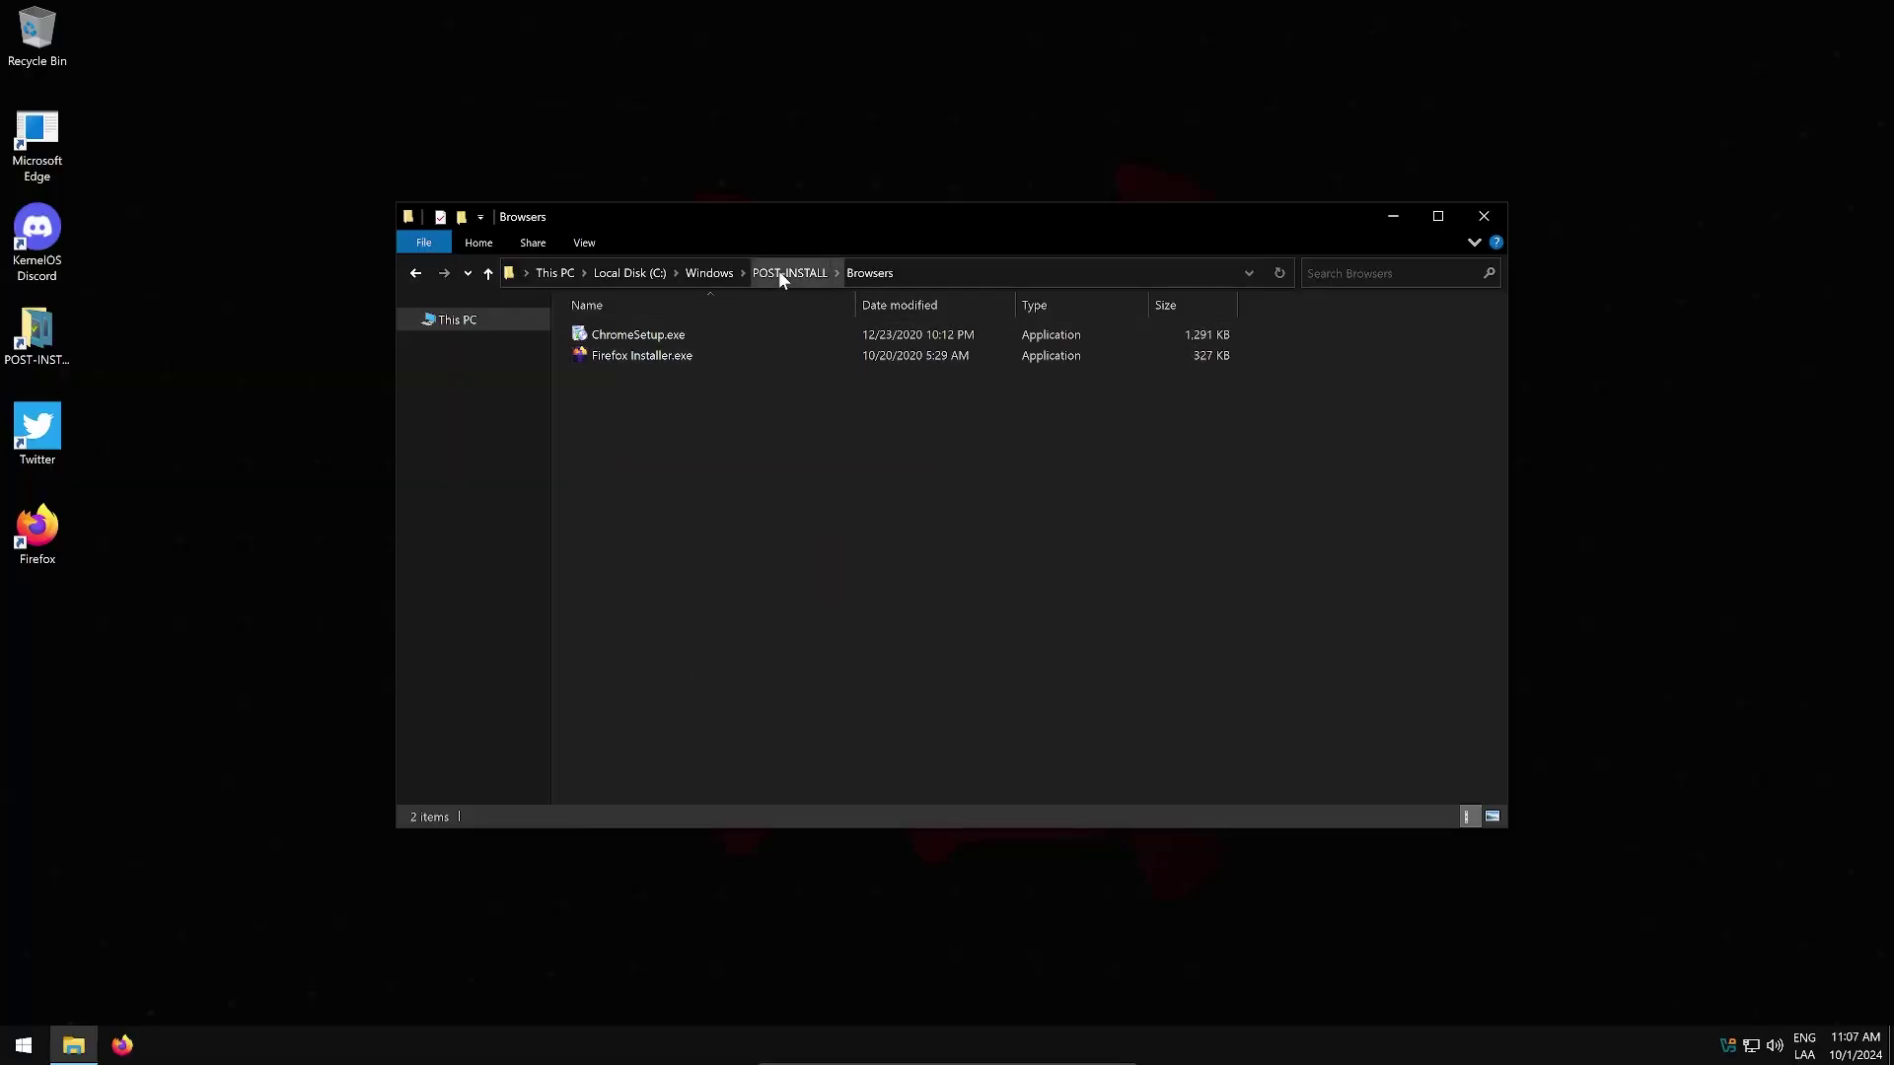
click(778, 272)
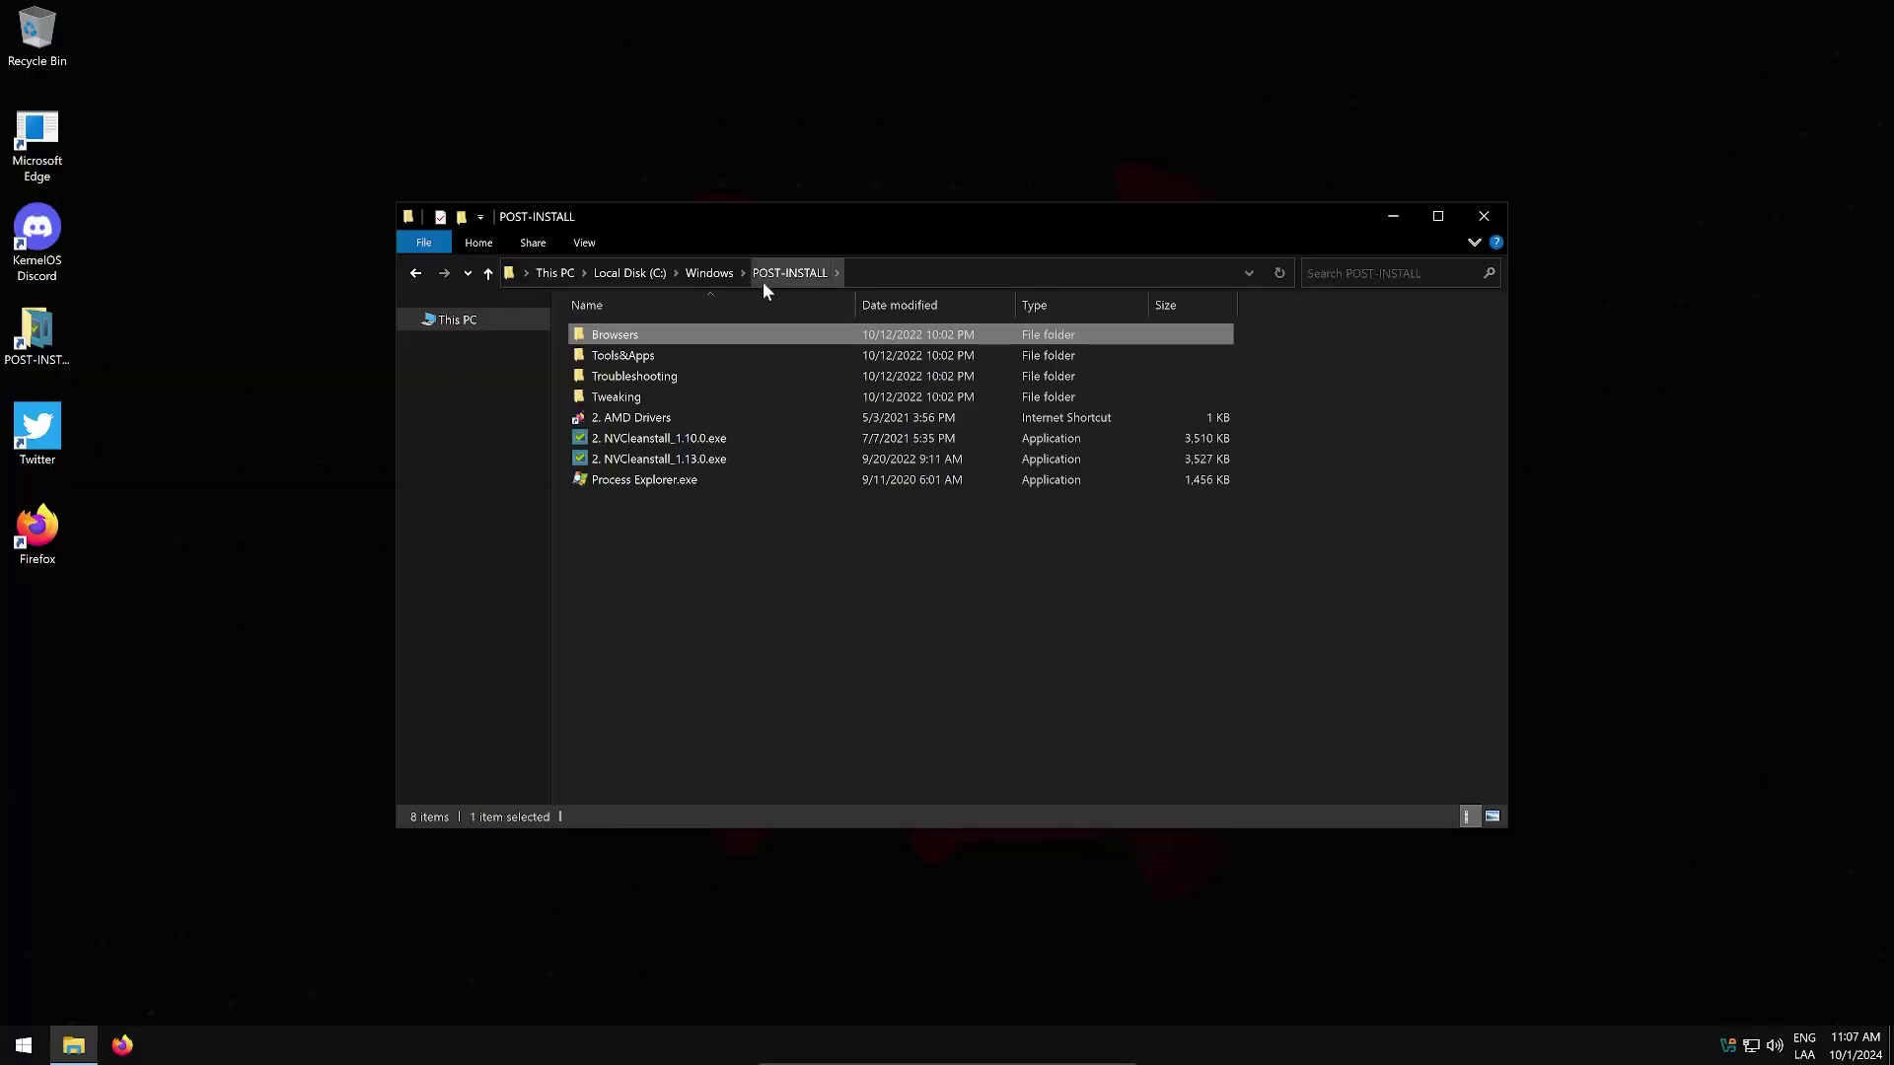
double_click(619, 355)
double_click(620, 355)
Step: Launch CRU.exe and check its monitor list, keeping the same monitor selected
double_click(613, 335)
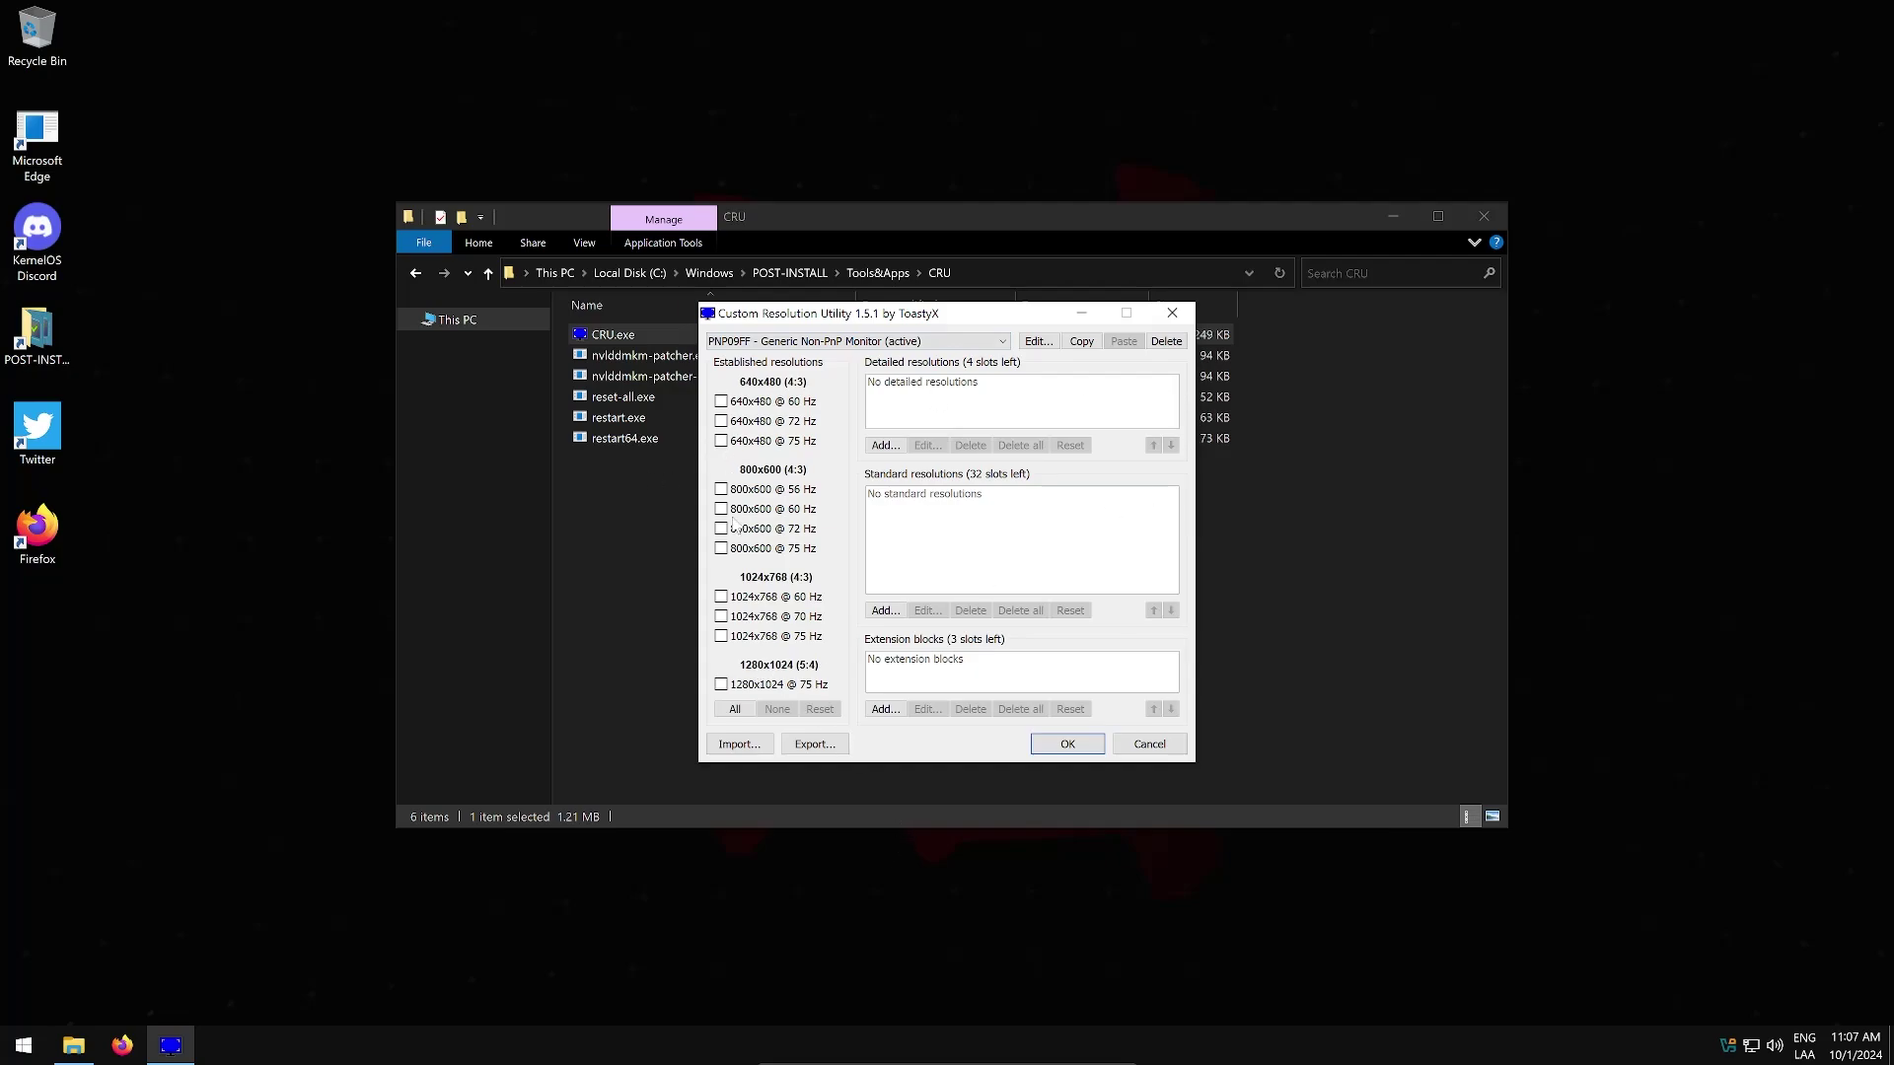
click(952, 341)
click(955, 353)
Step: Close CRU, then launch Snappy Driver Installer and approve its Windows Security driver prompt
click(1172, 313)
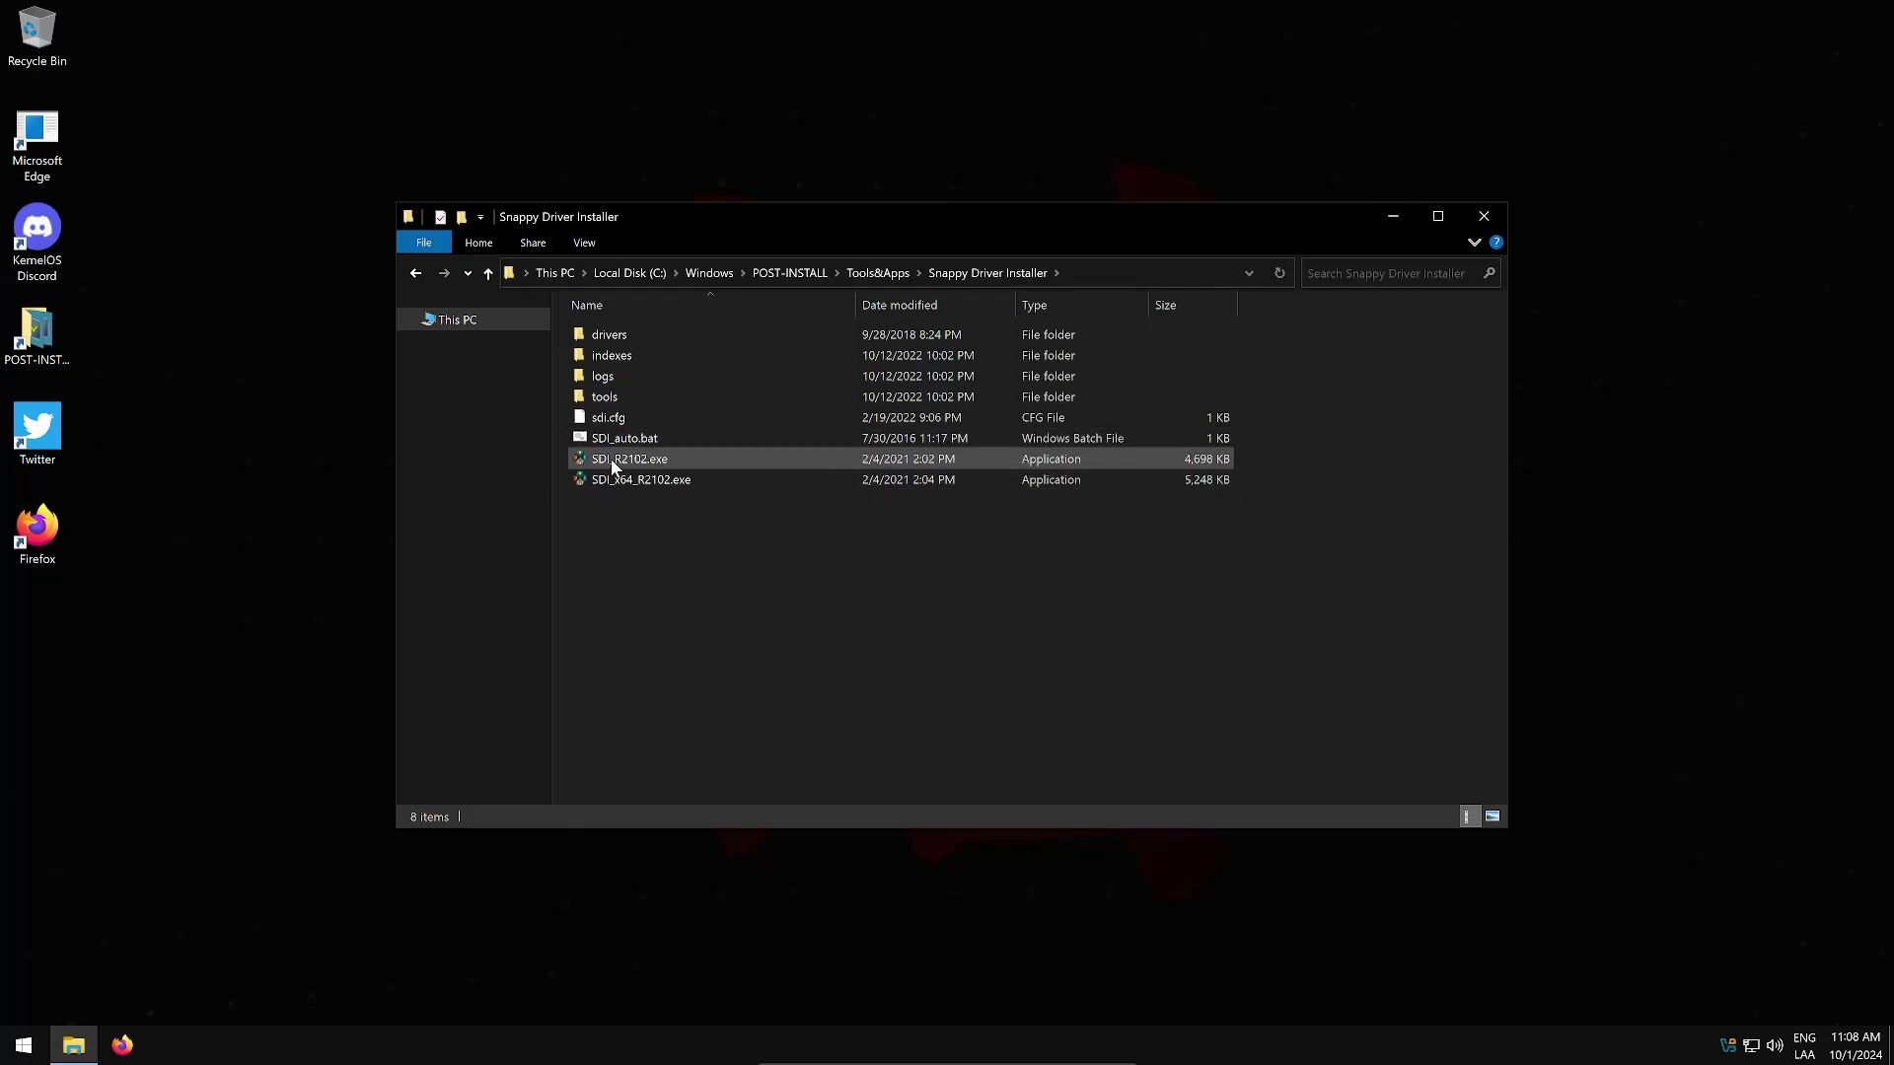
double_click(636, 480)
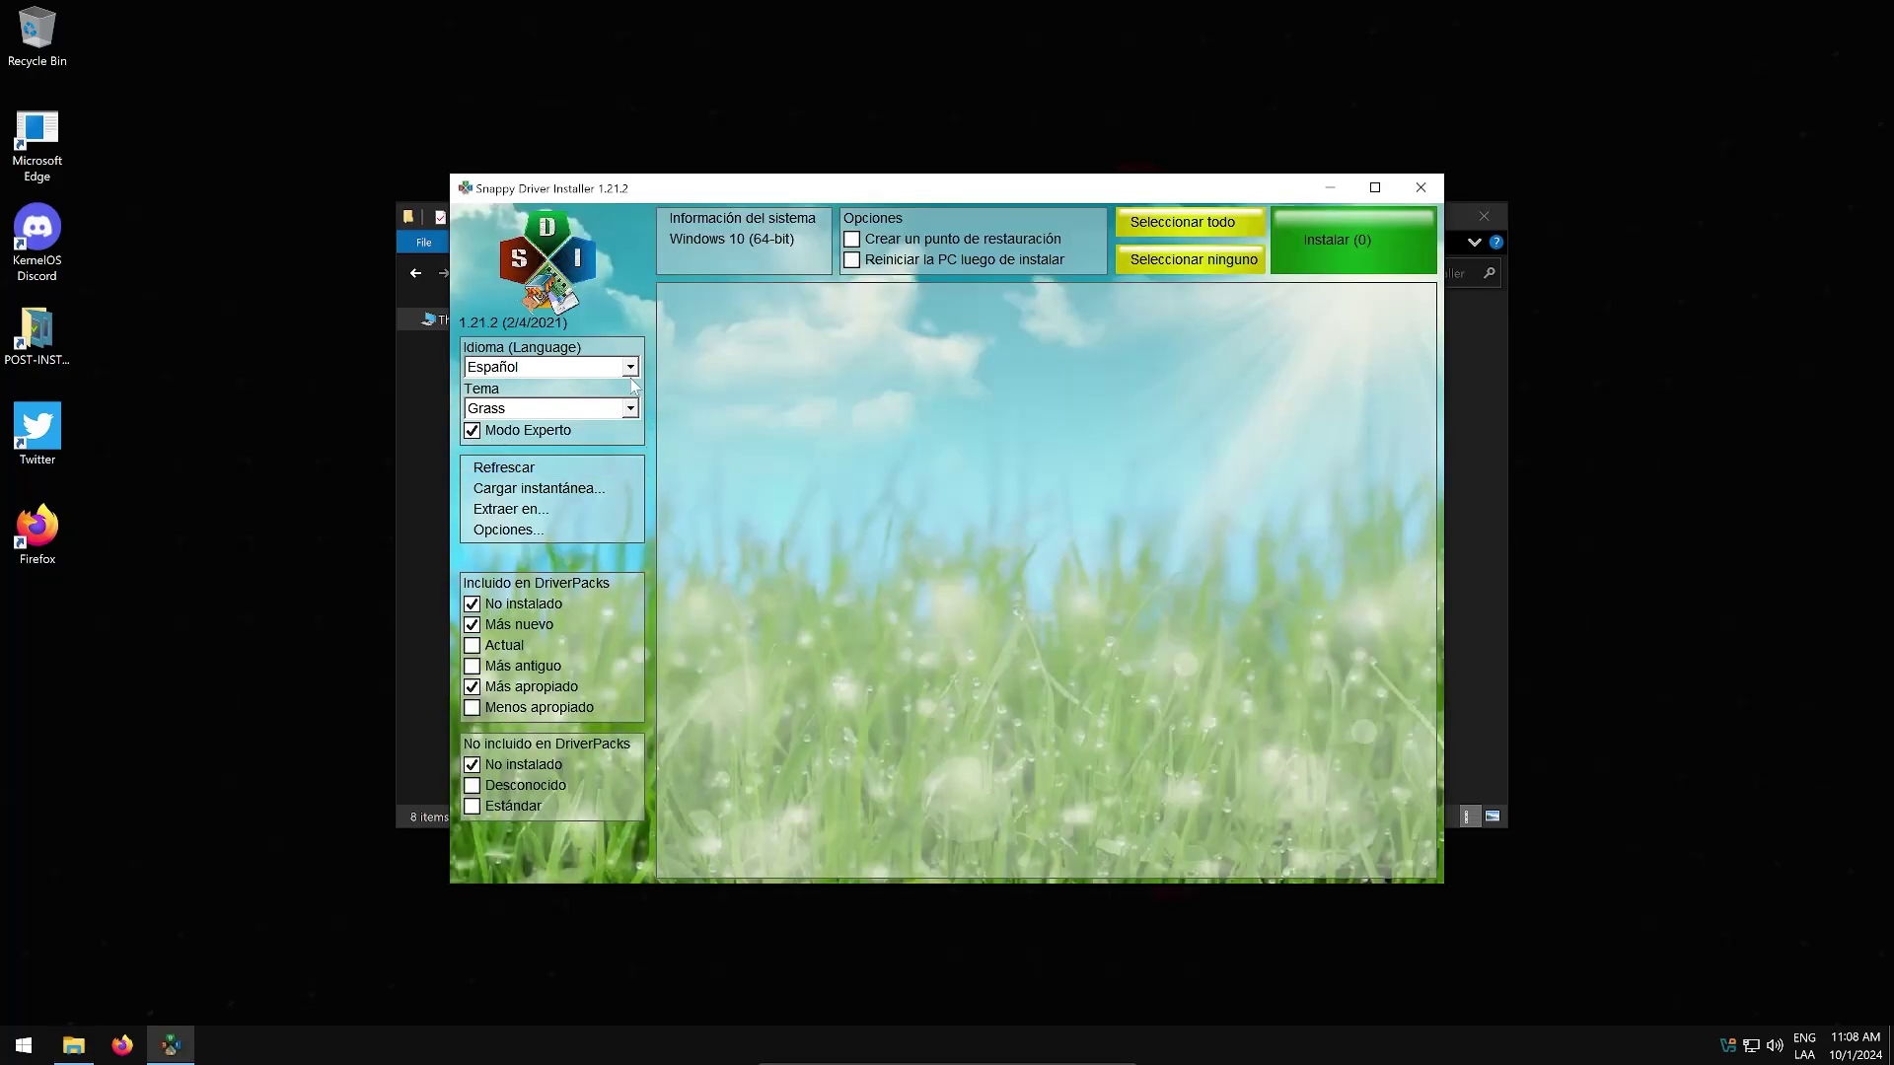
click(1029, 689)
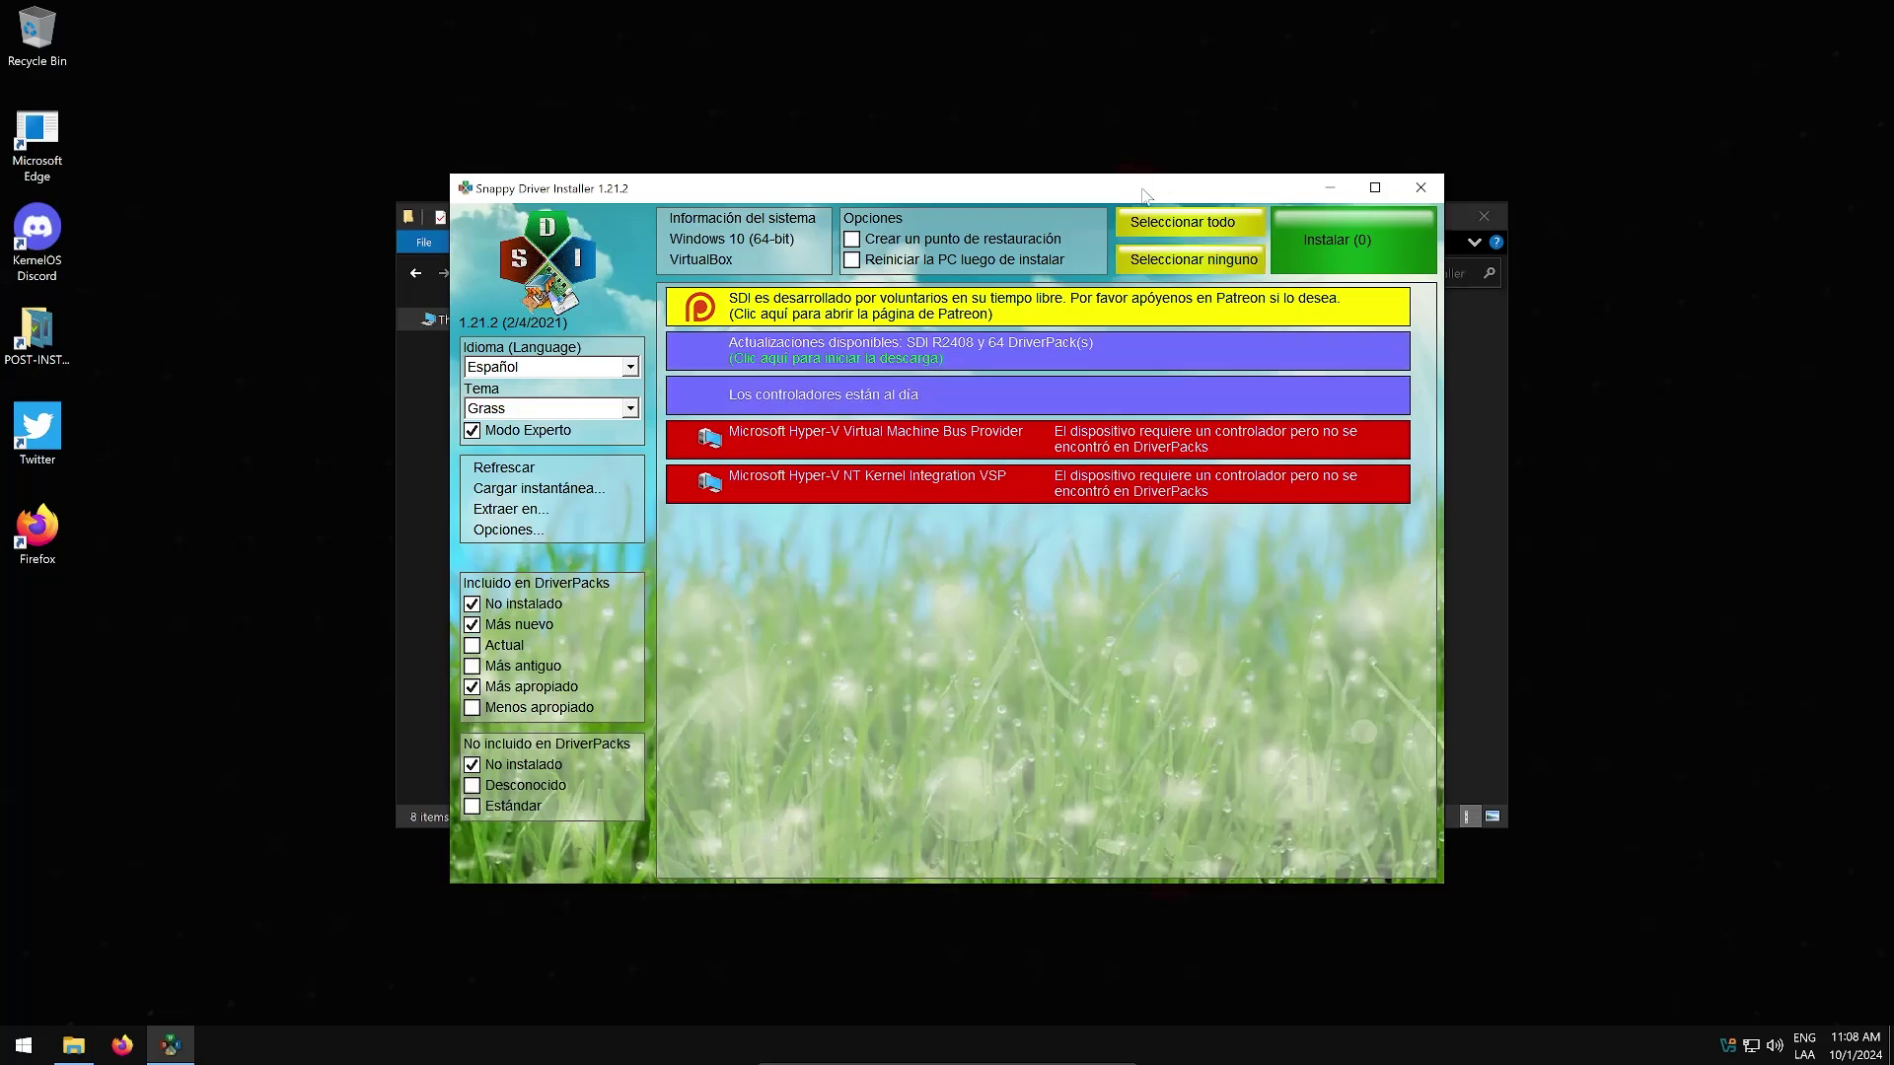
drag(1144, 198, 815, 61)
Step: Check the empty drivers folder in the Snappy Driver Installer folder, then close SDI
click(784, 419)
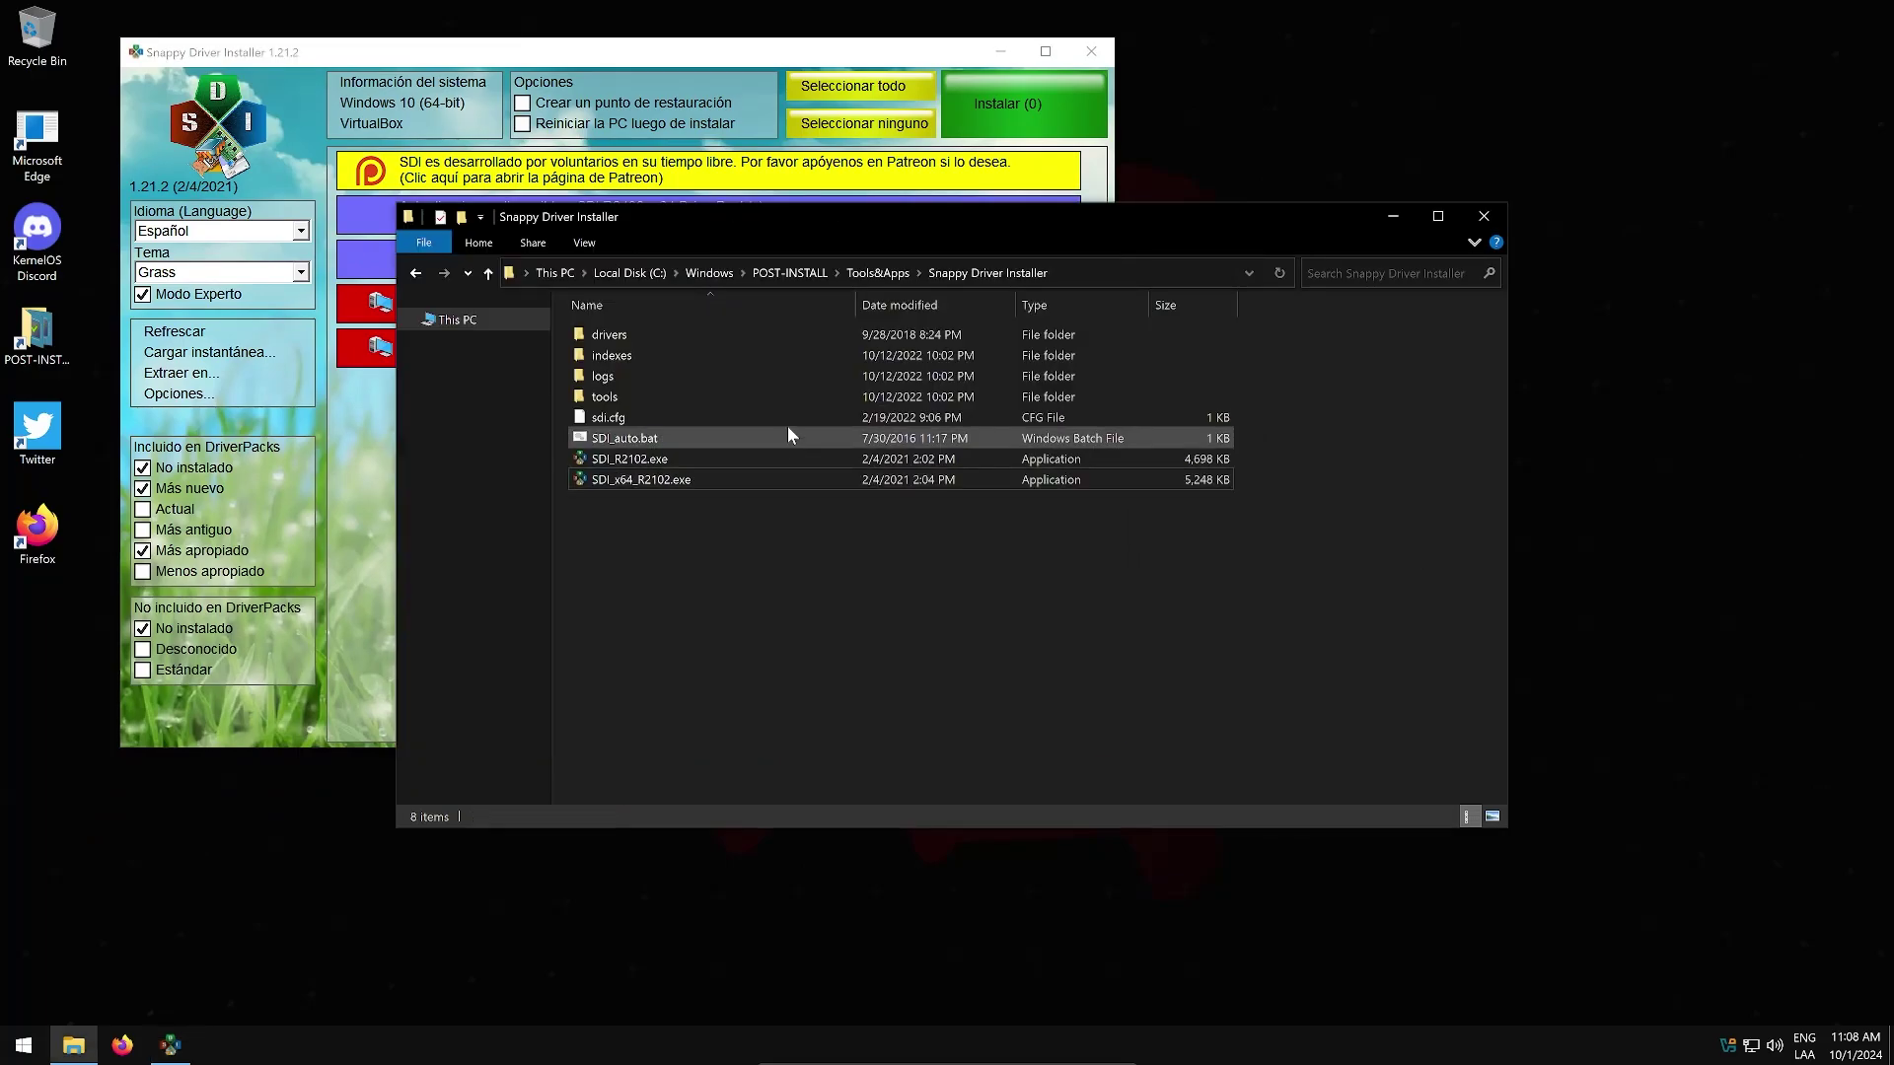
double_click(620, 337)
key(alt+Left)
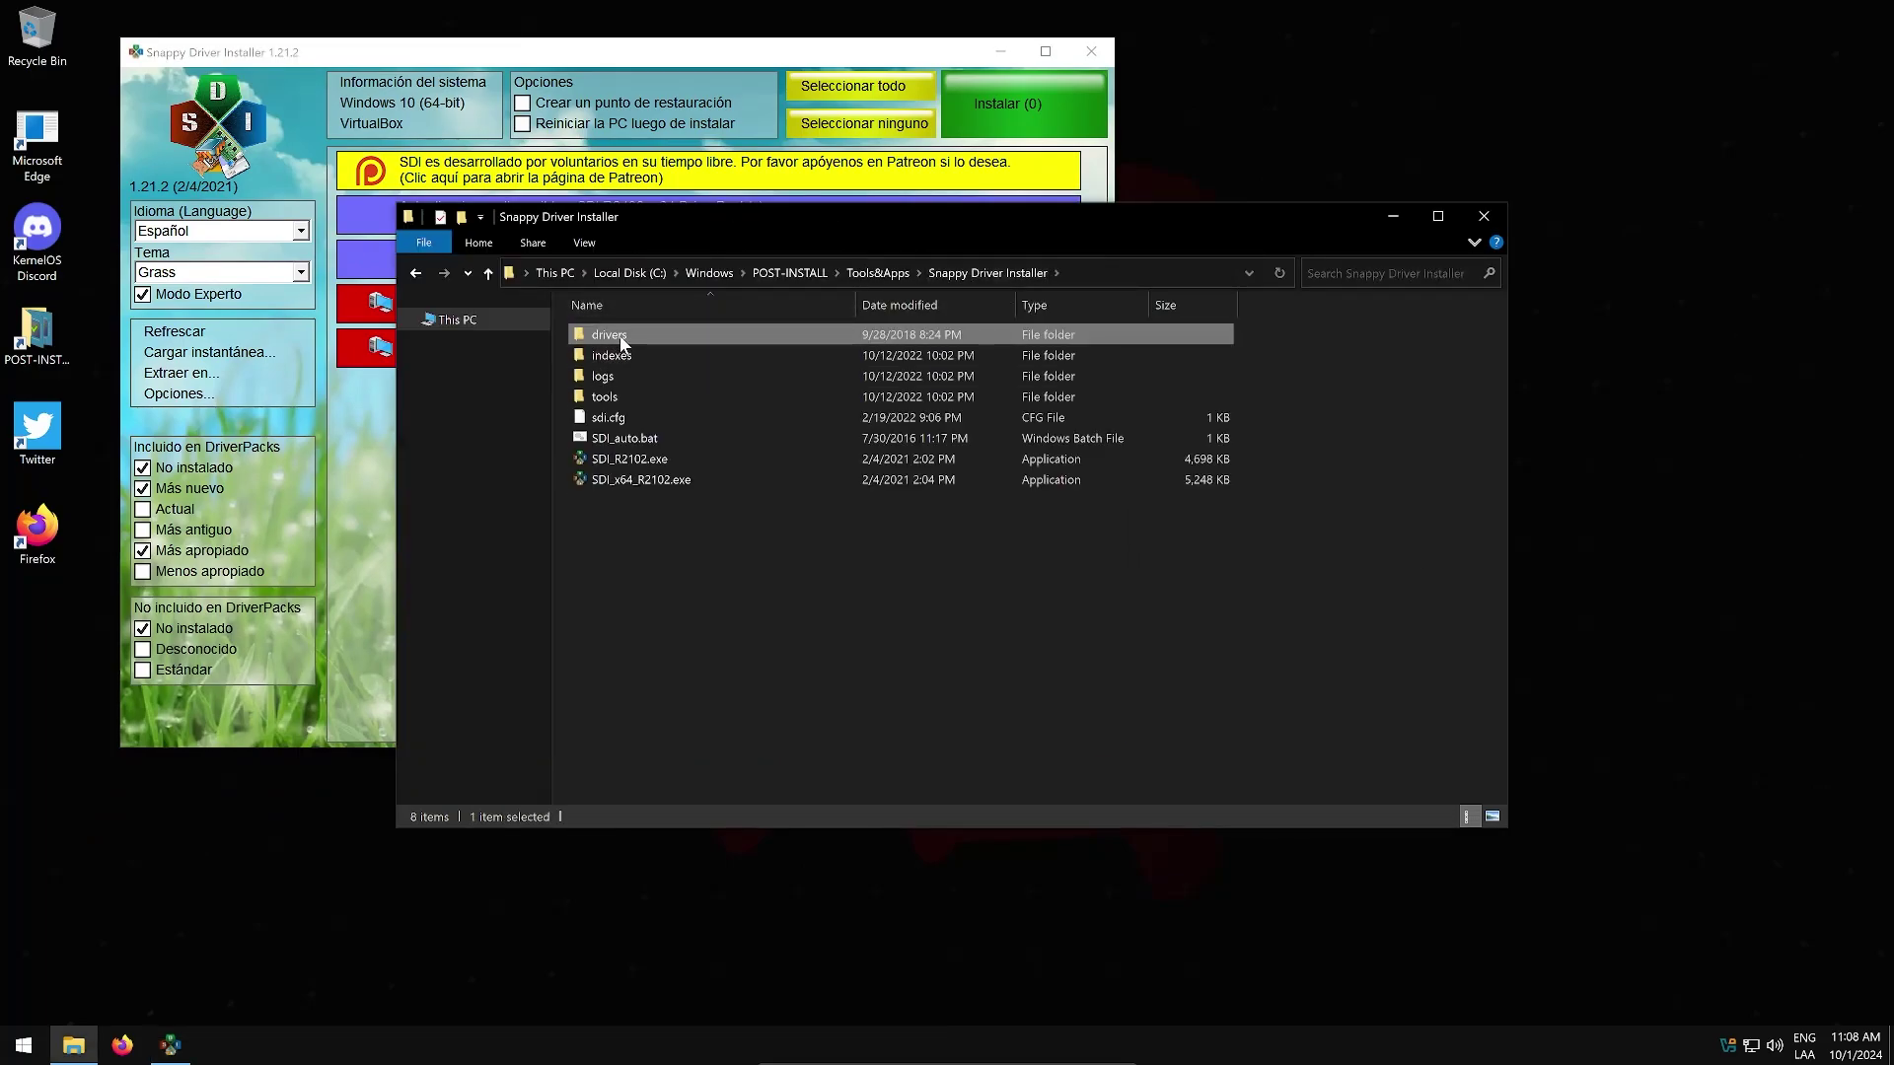
double_click(621, 341)
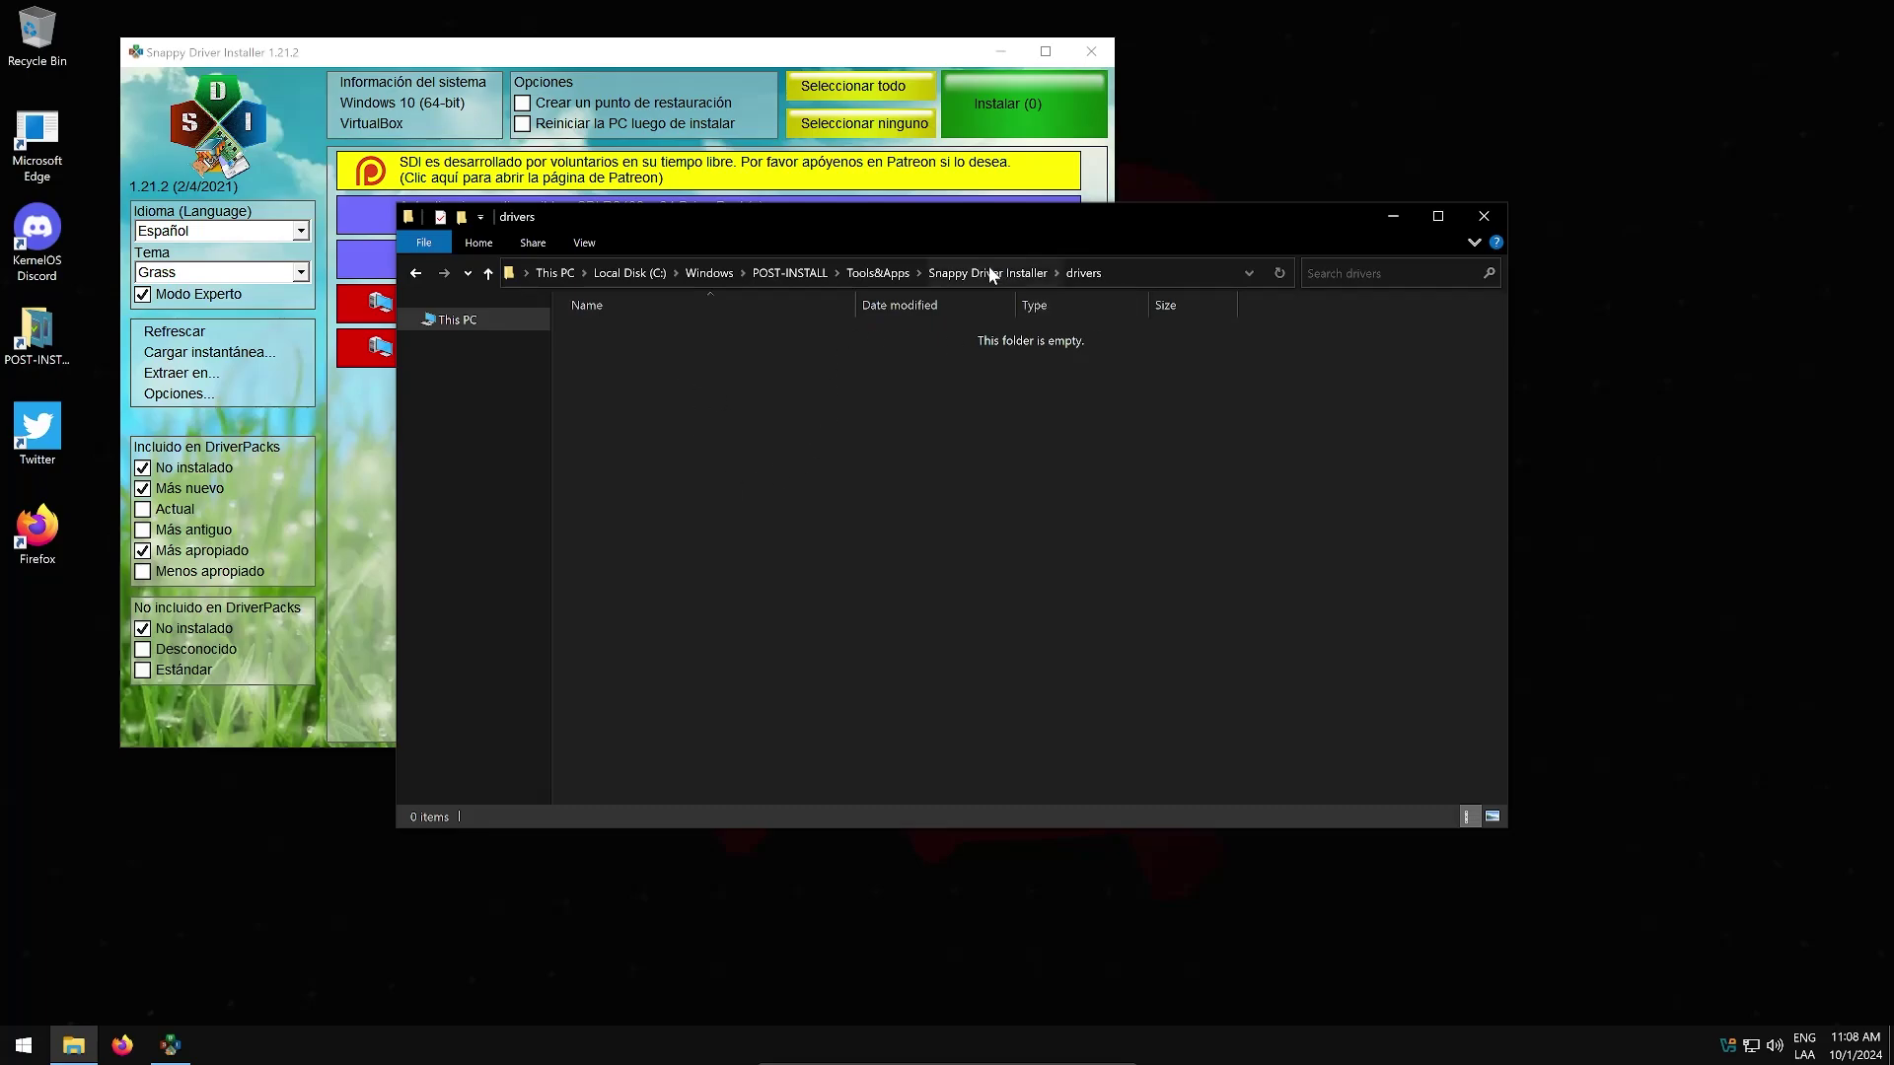
click(1103, 187)
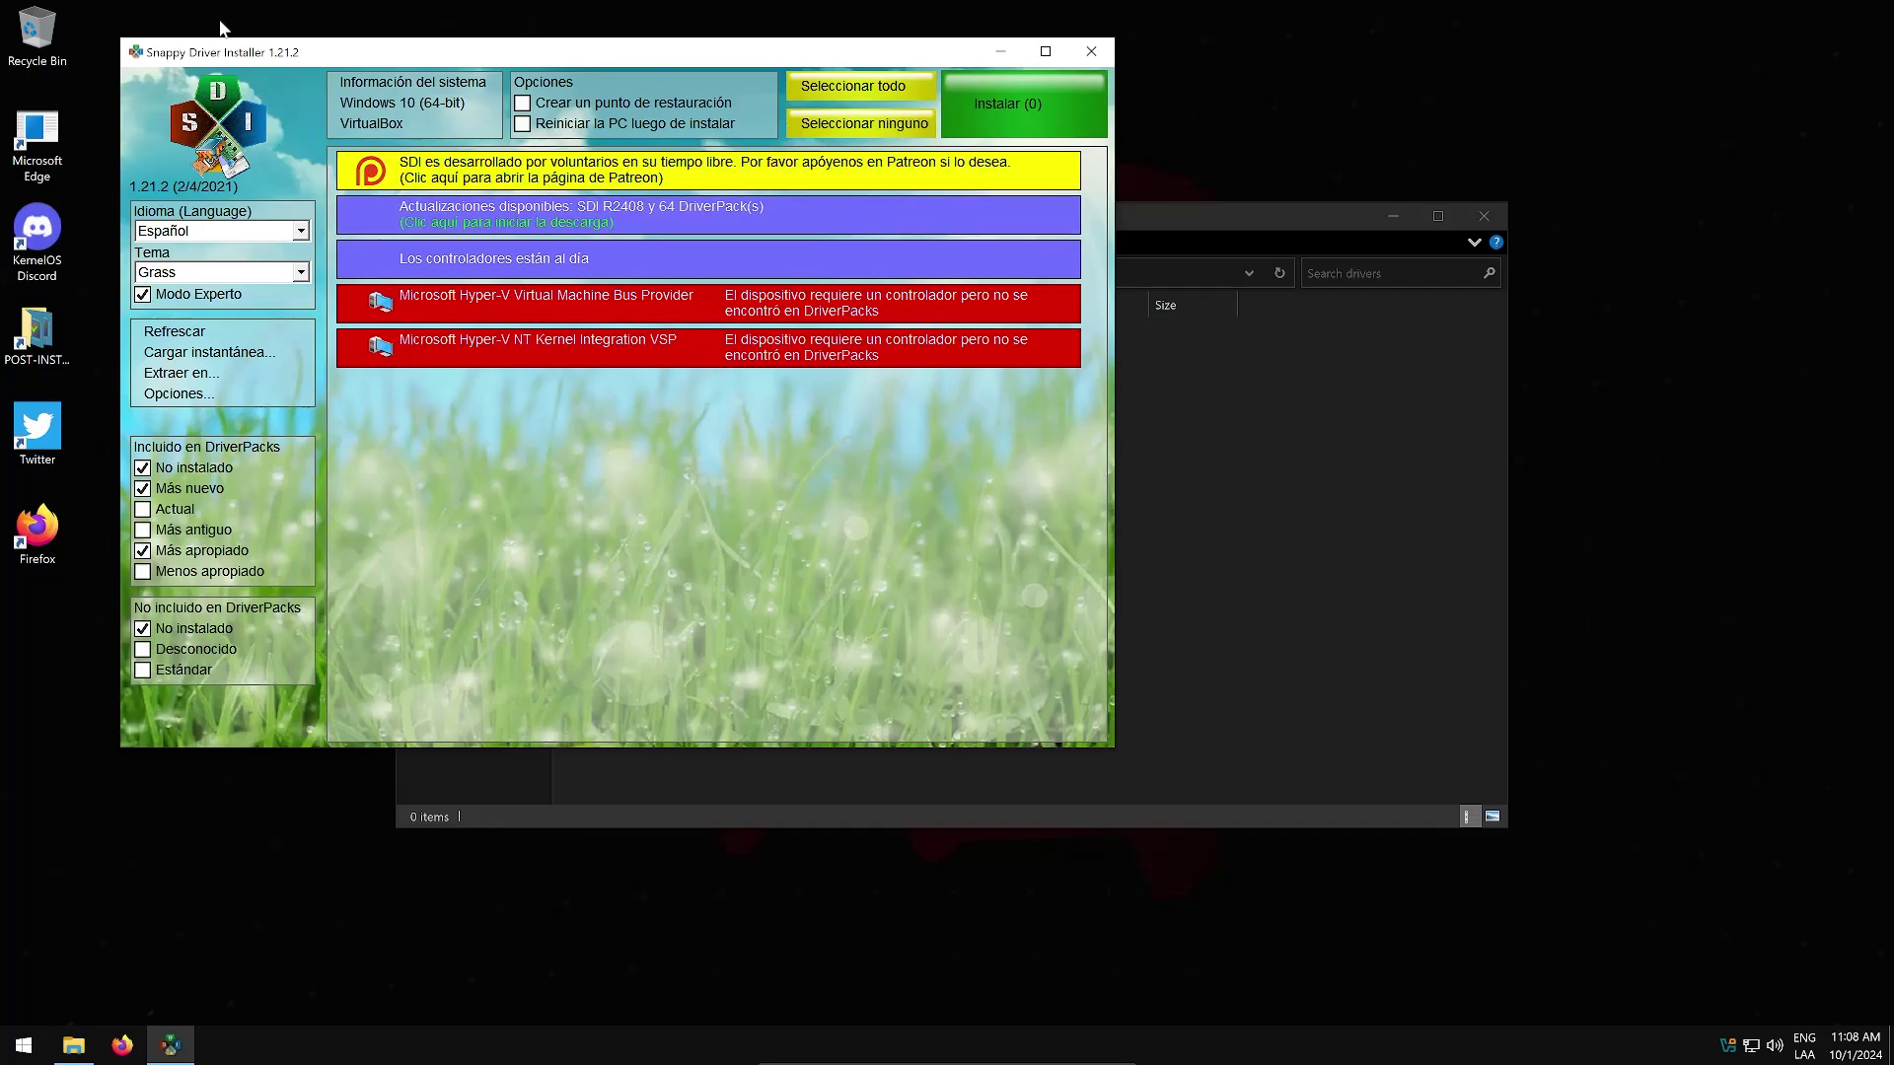
click(1092, 51)
Step: Launch Geek Uninstaller from Tools&Apps, dismiss its update prompt, and look over the program list
key(alt+Left)
double_click(632, 398)
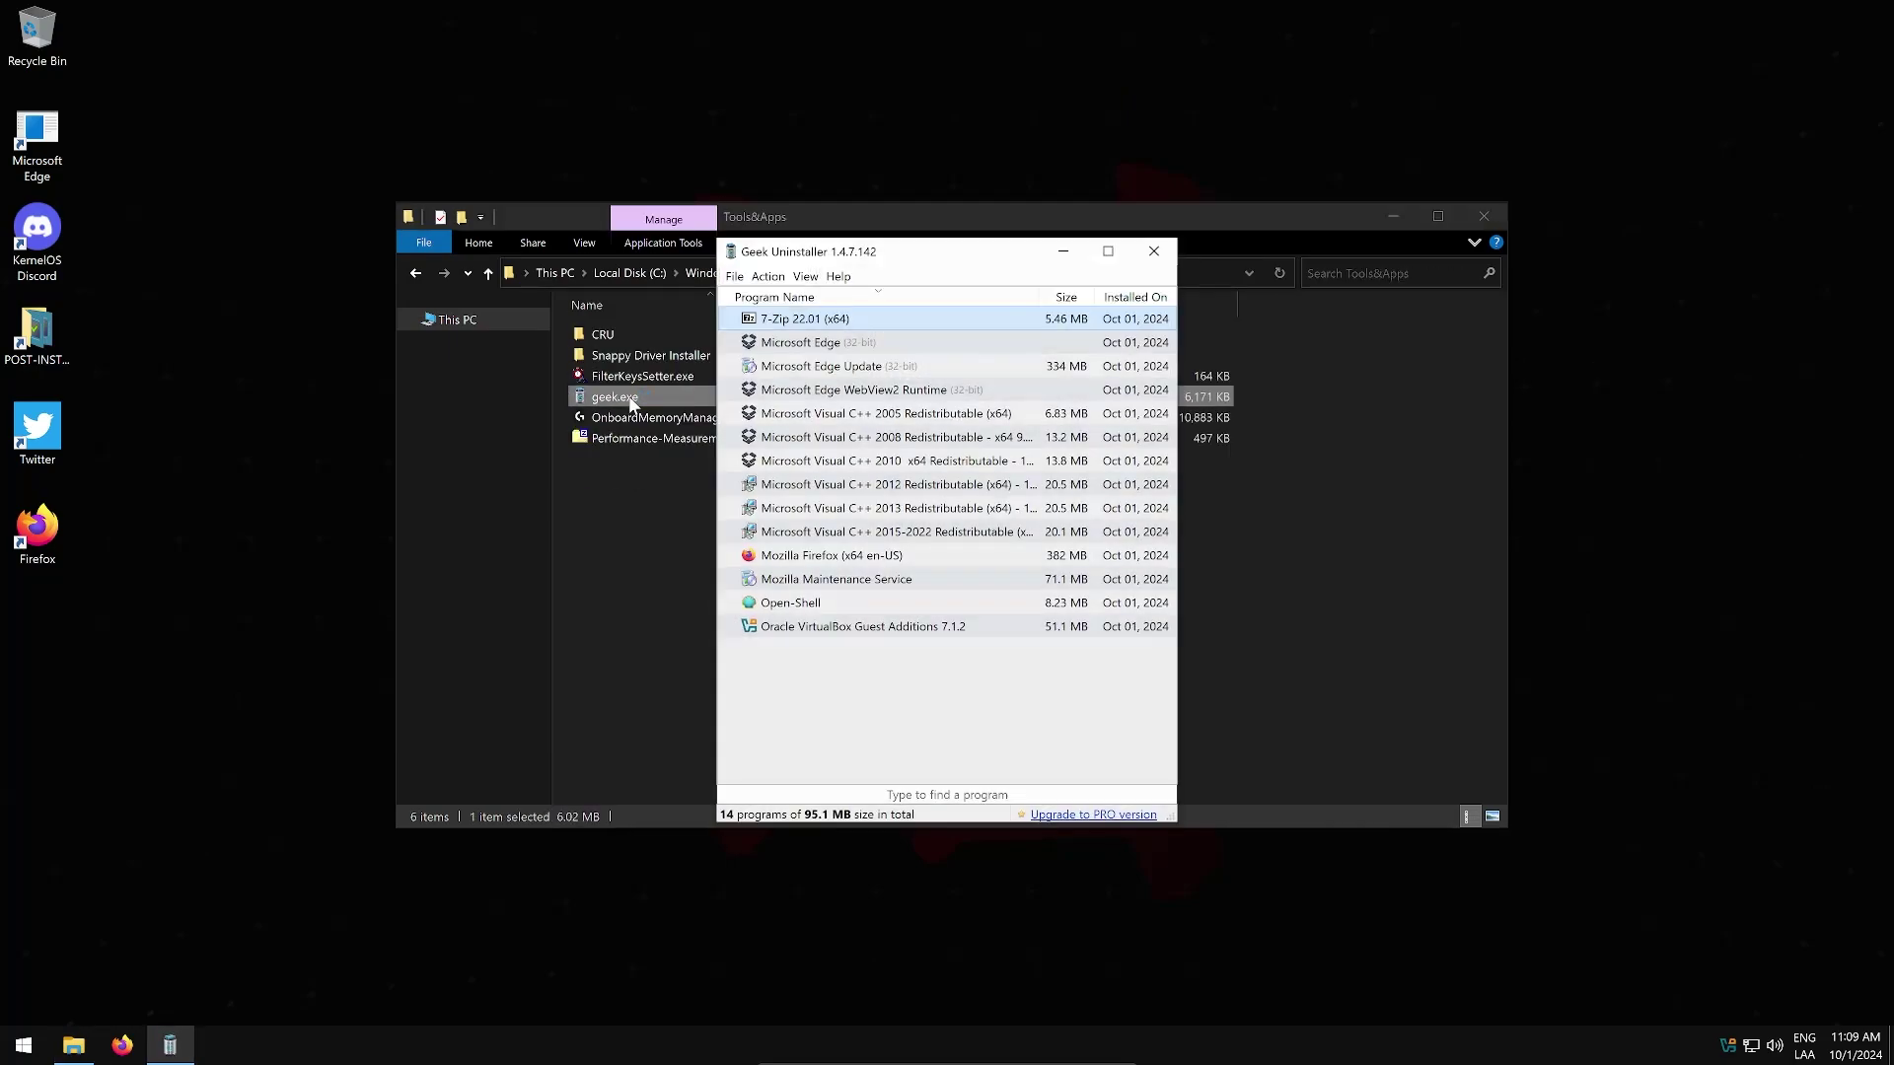
key(Escape)
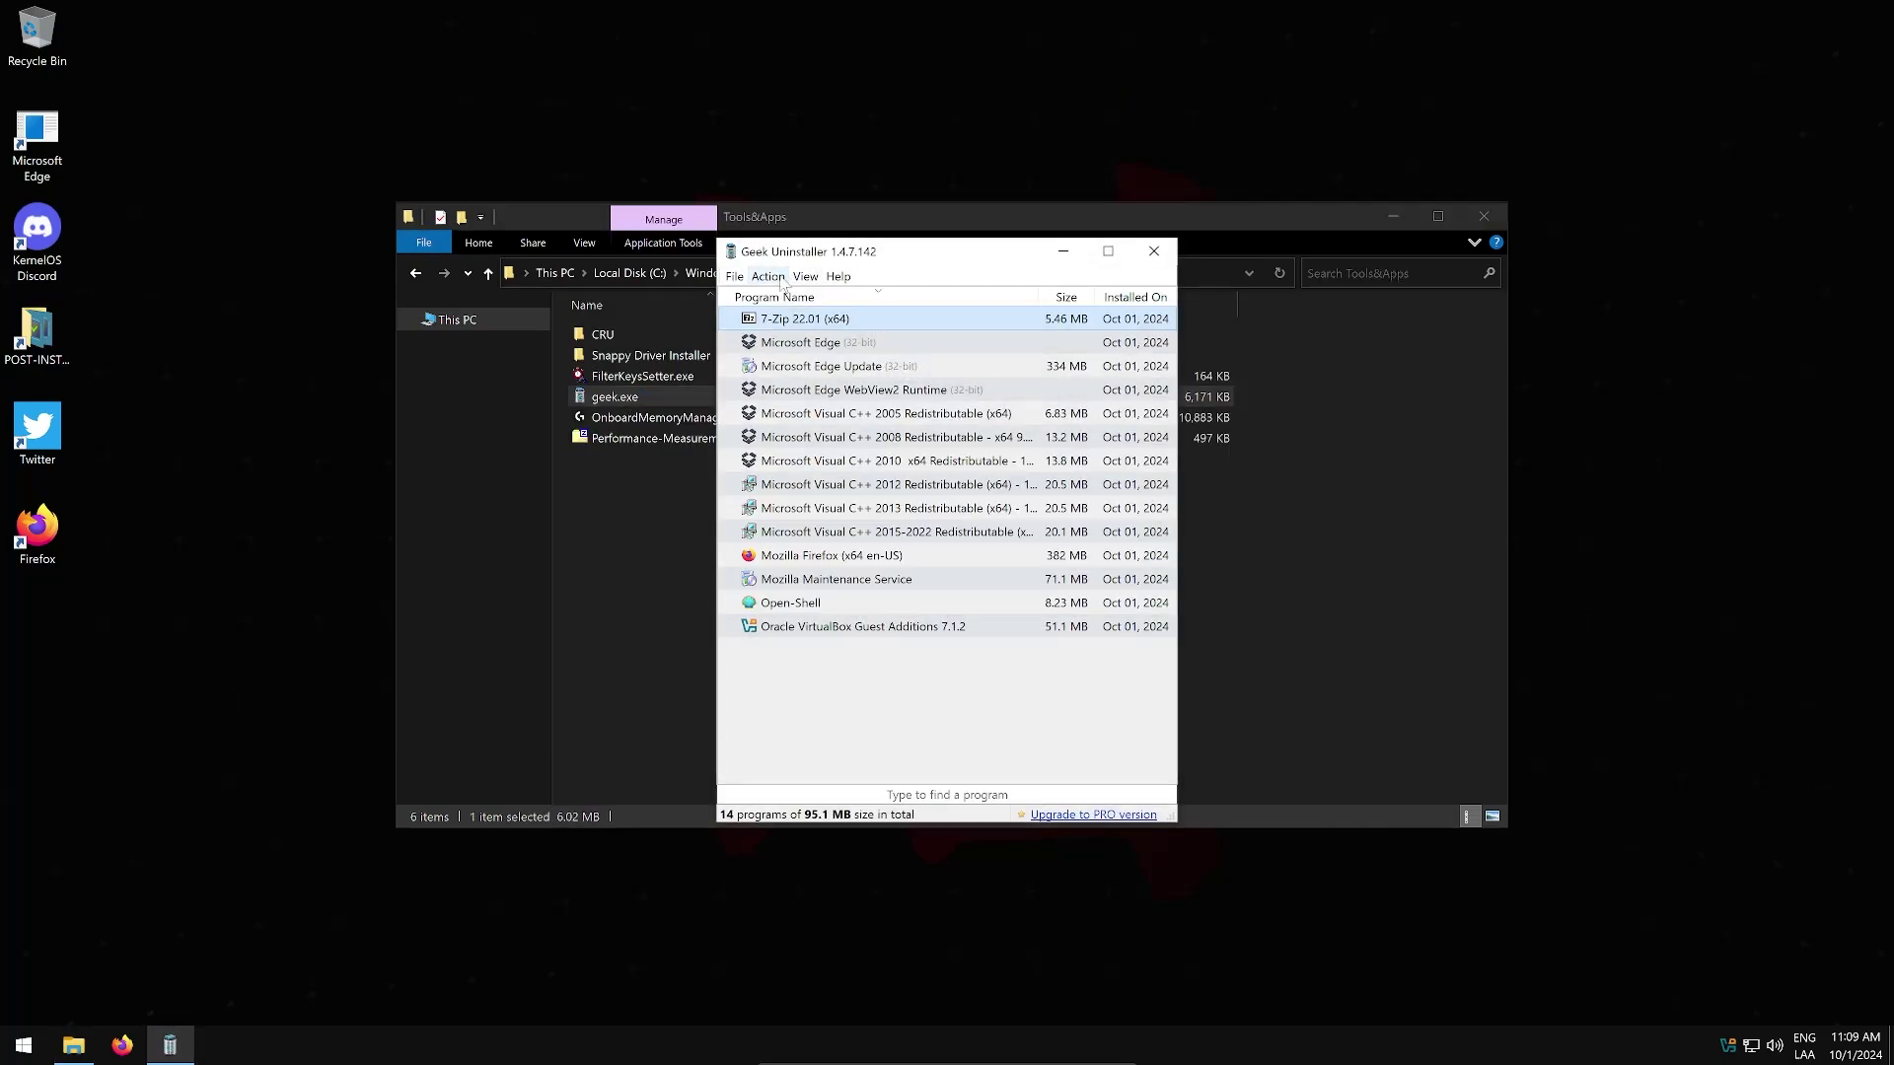
click(805, 276)
click(894, 530)
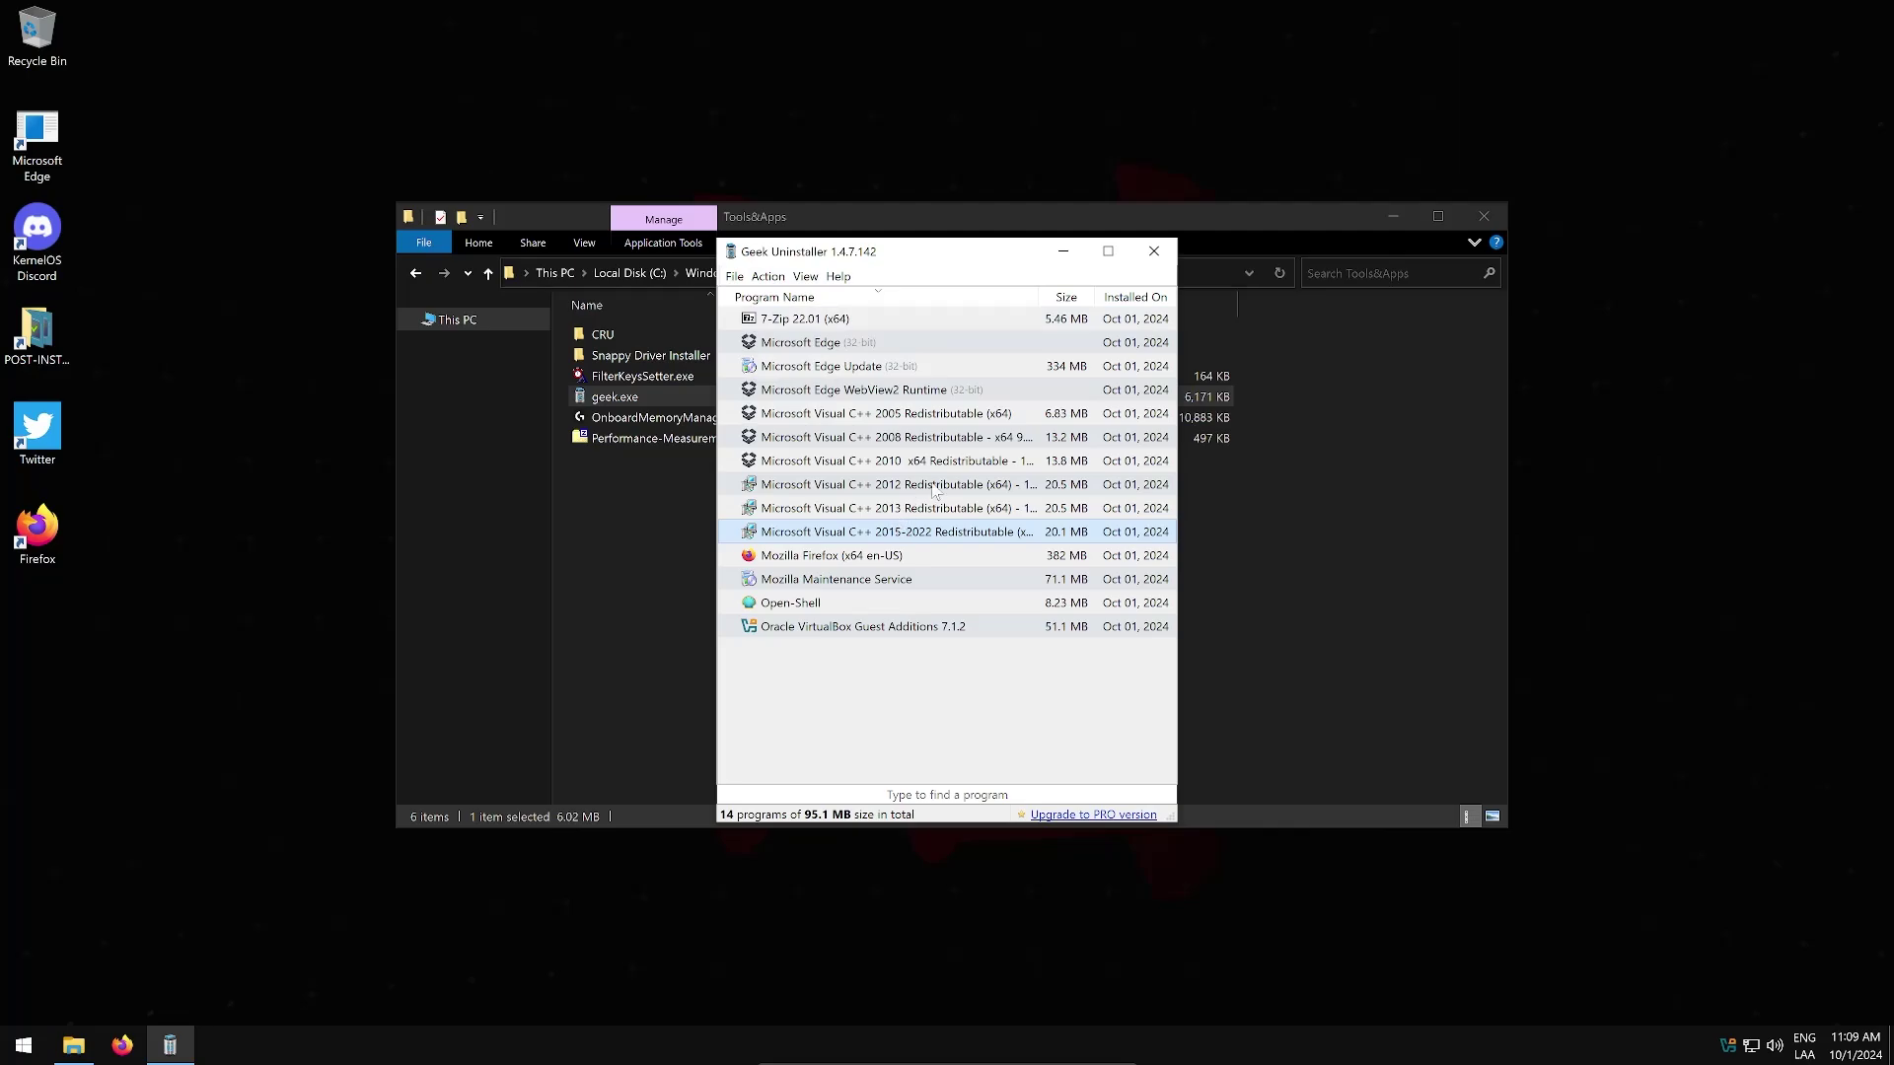
click(928, 418)
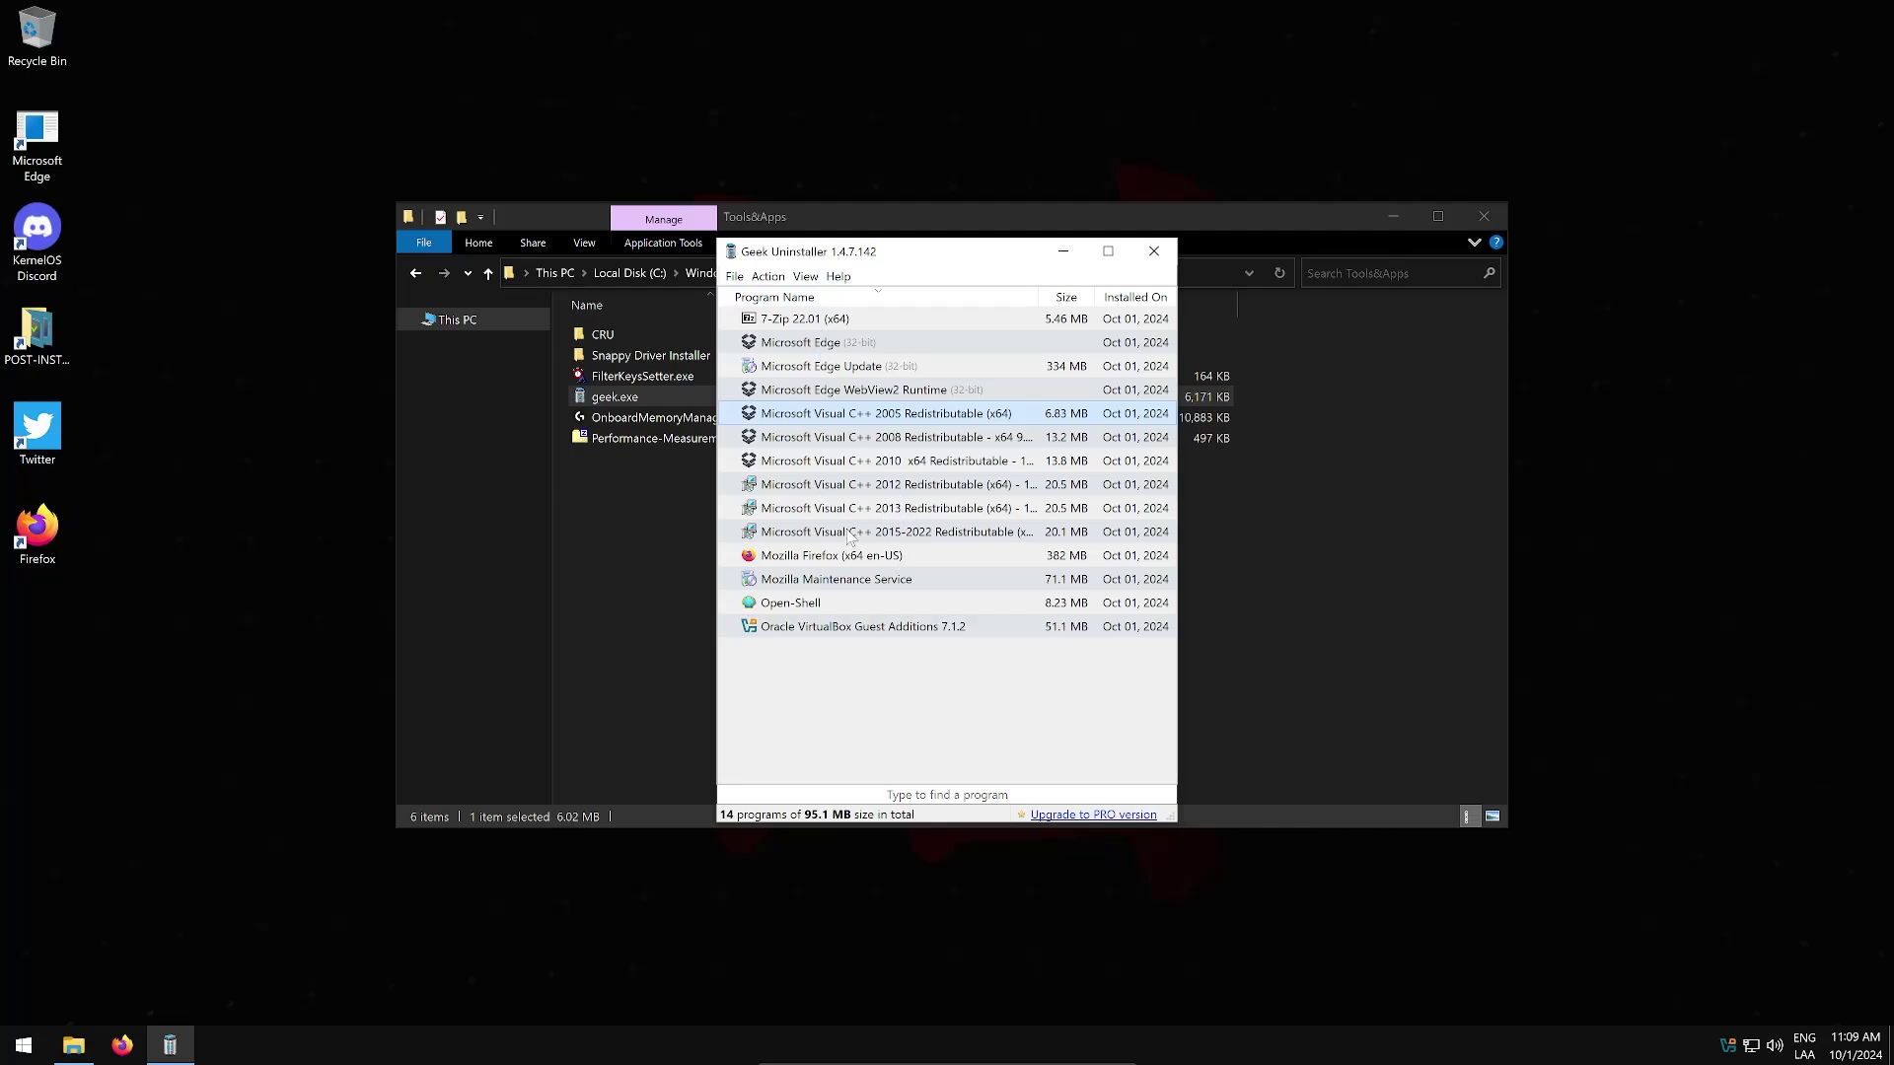
Step: Uninstall Mozilla Firefox, skipping the refresh offer, and delete its leftover files and registry entries
right_click(809, 556)
click(858, 366)
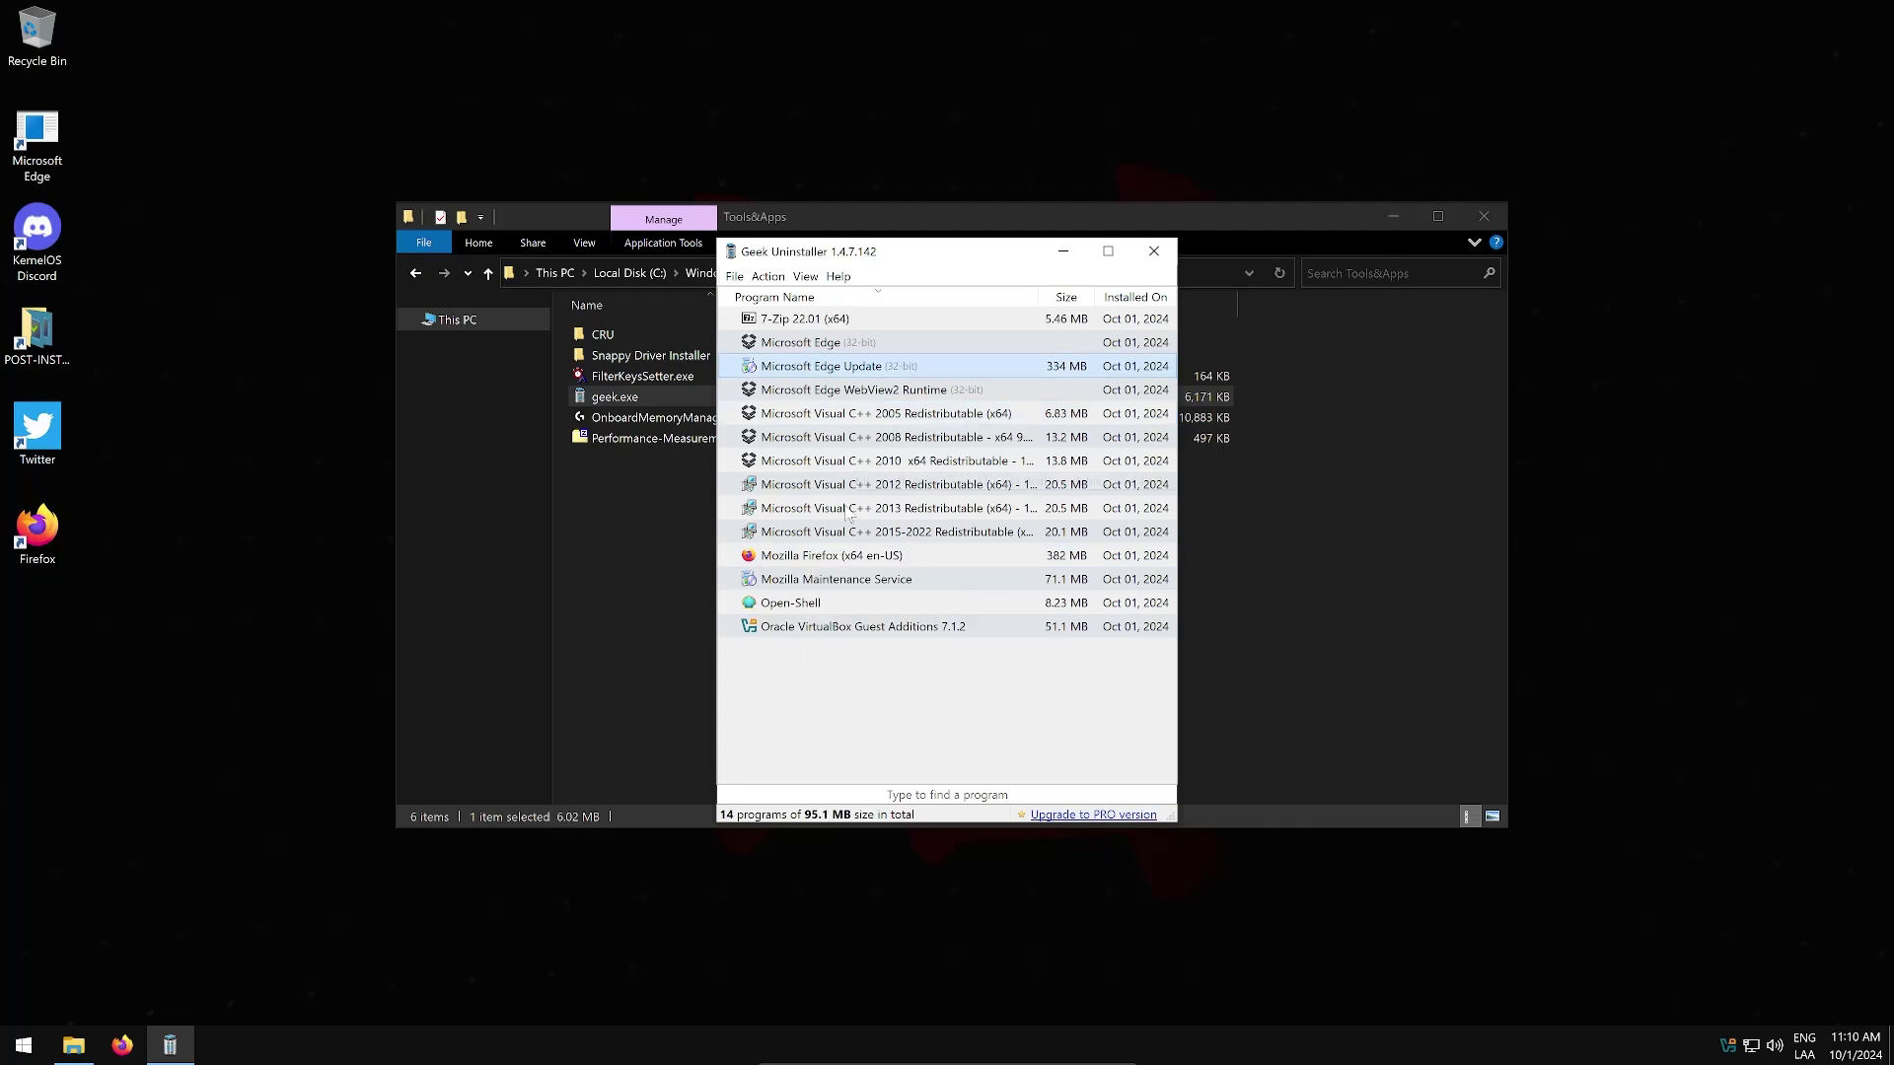
right_click(850, 560)
click(904, 564)
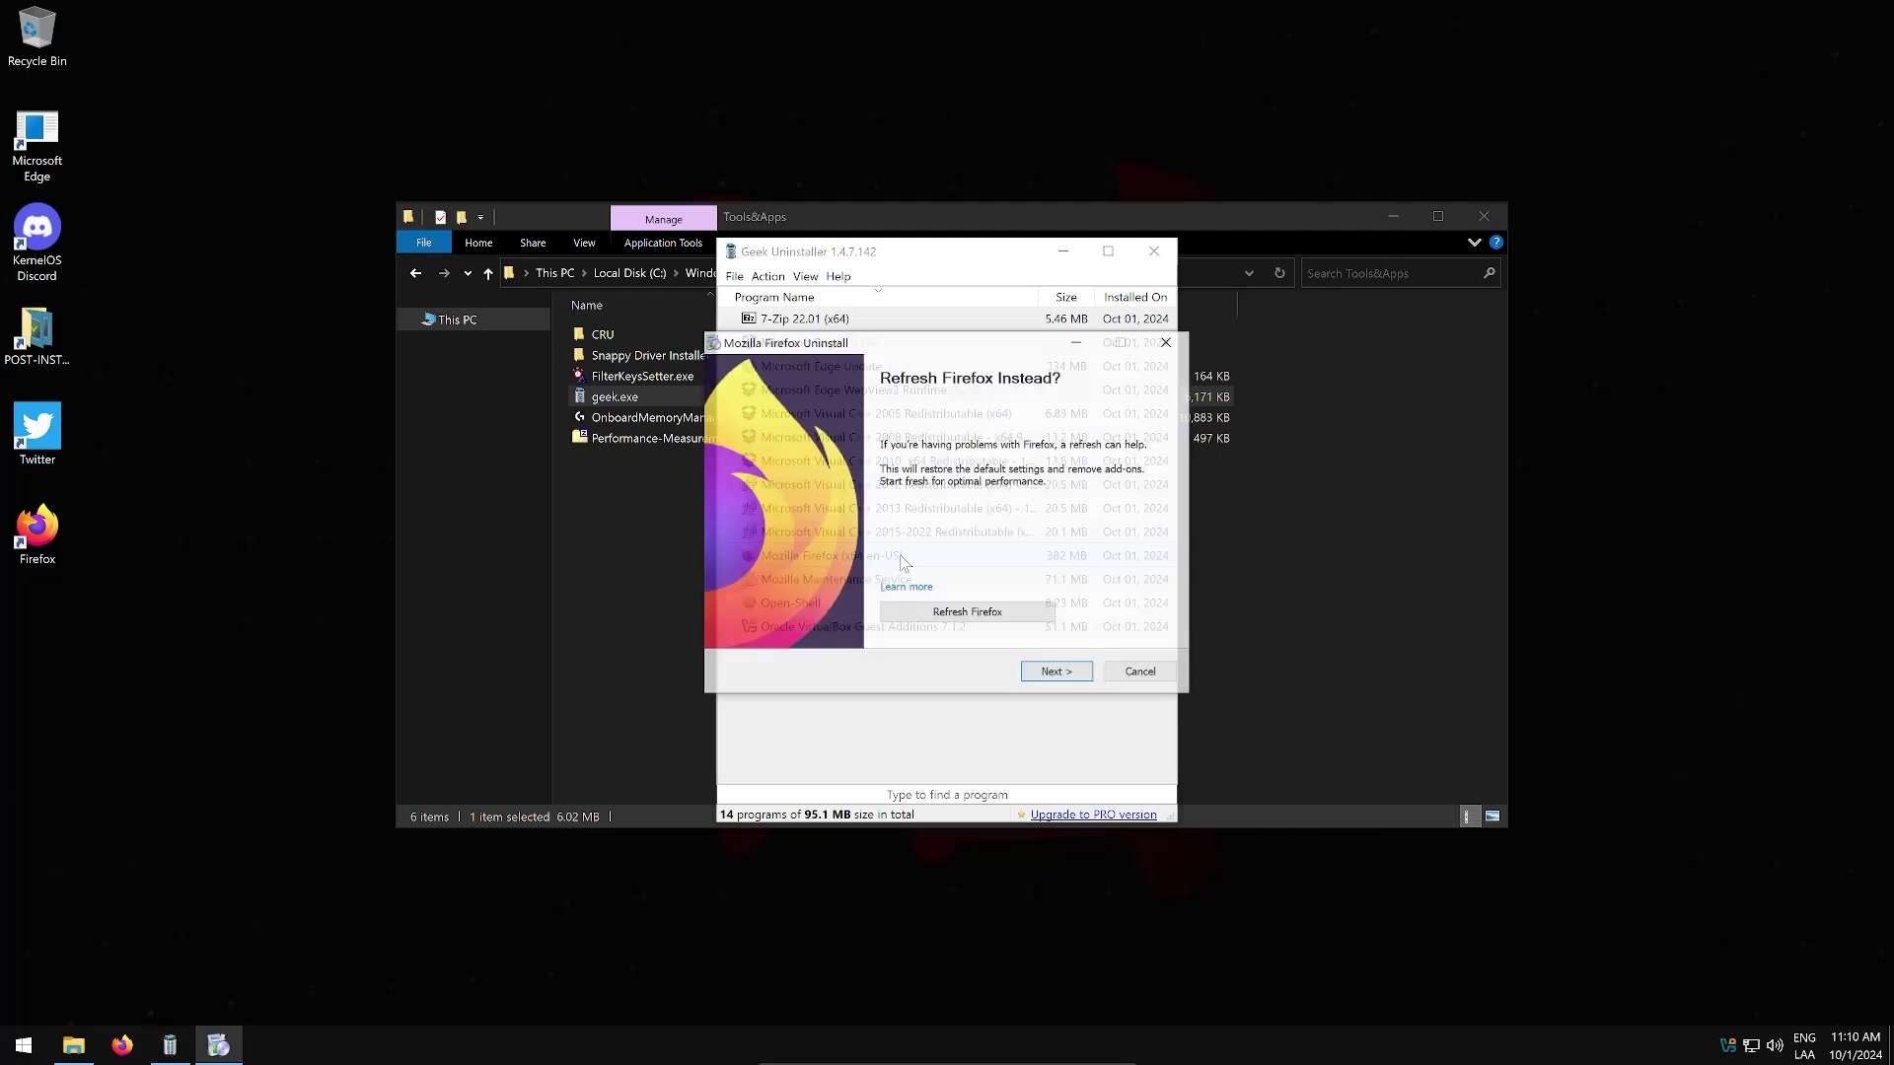
click(1057, 672)
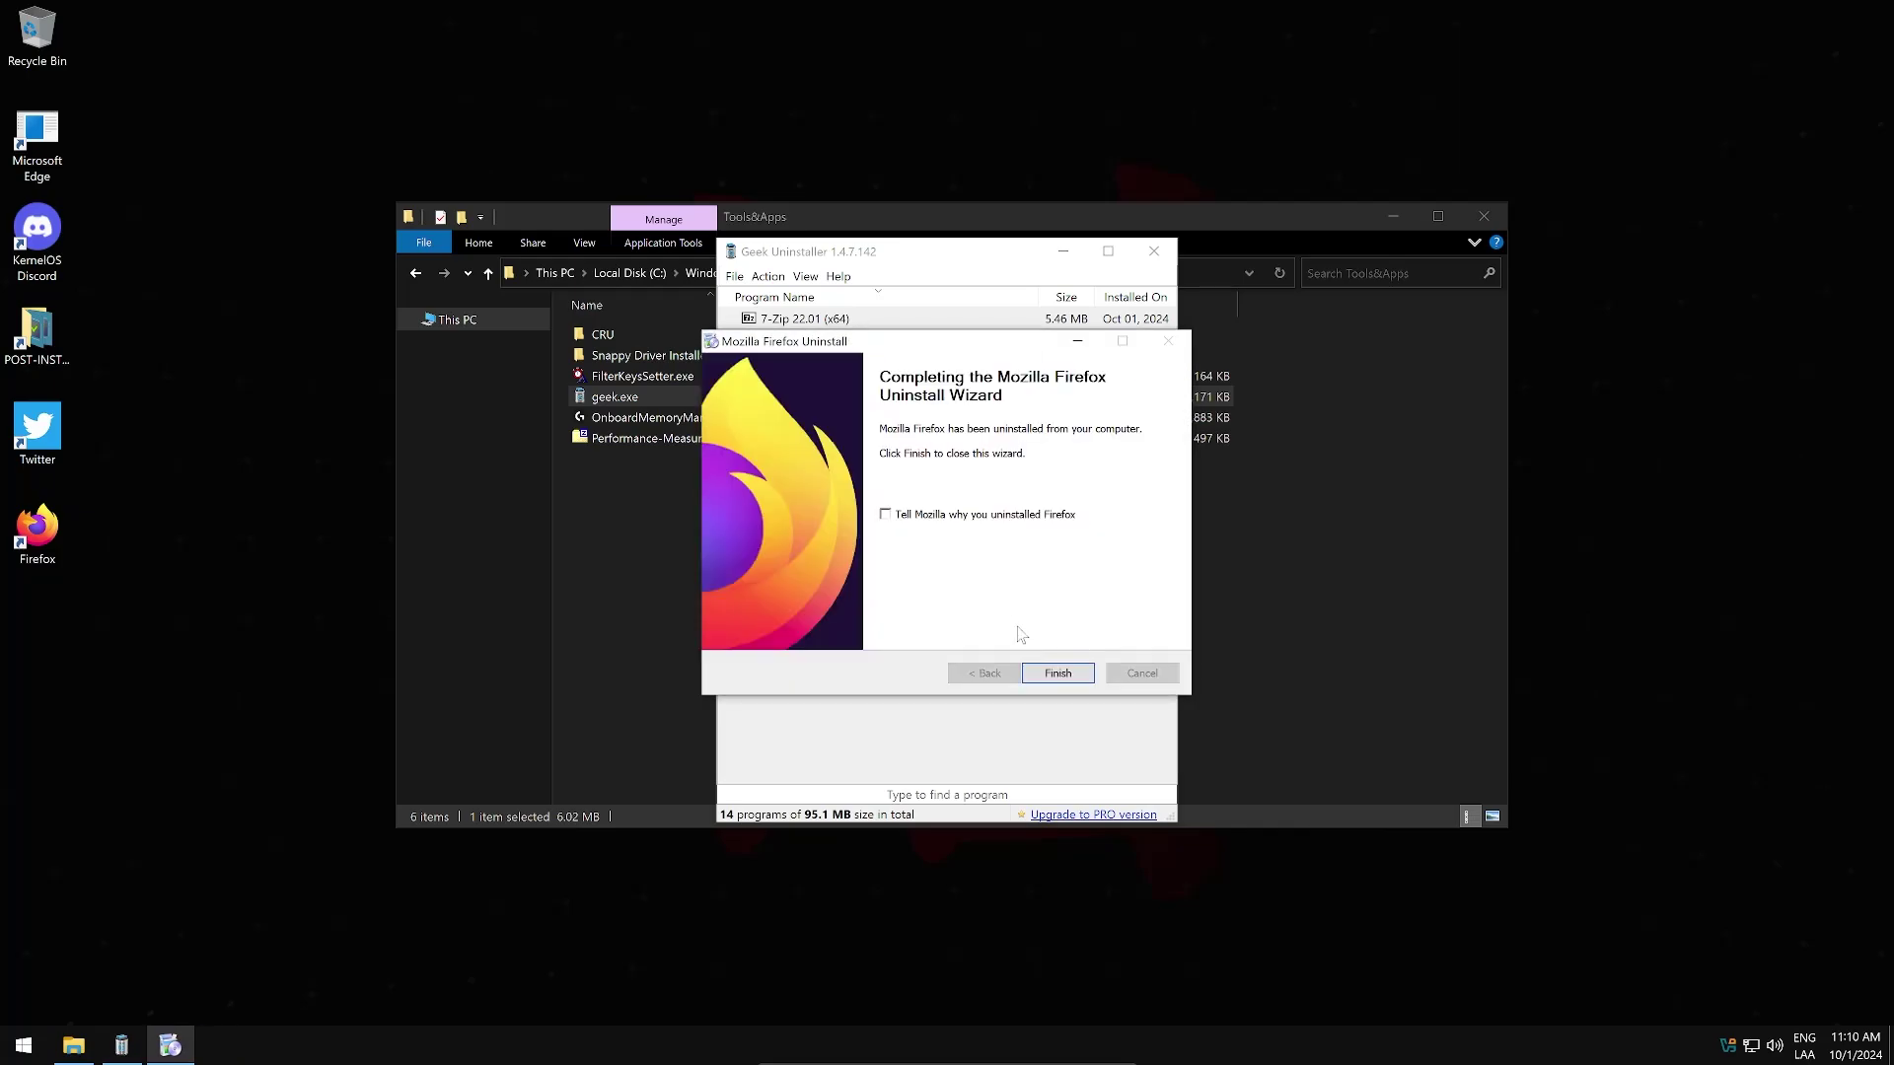
click(1060, 674)
right_click(843, 555)
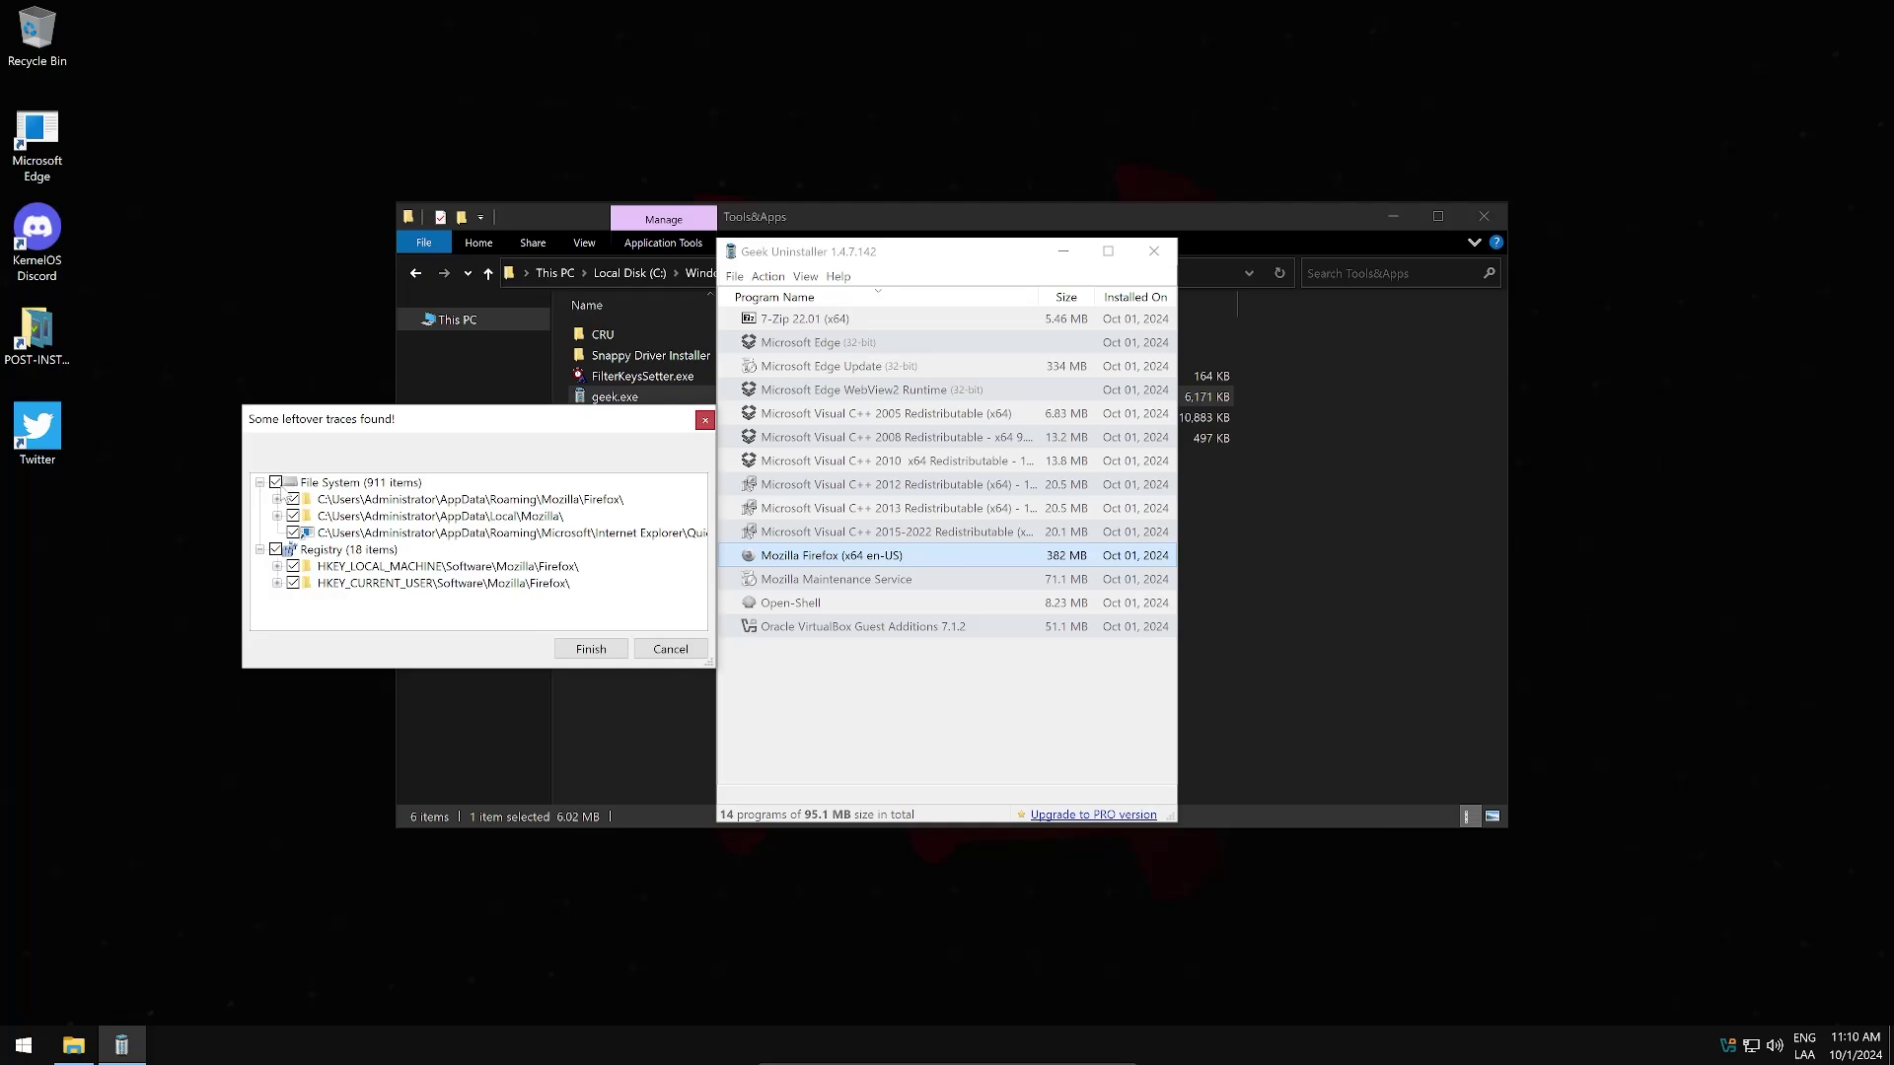
click(590, 649)
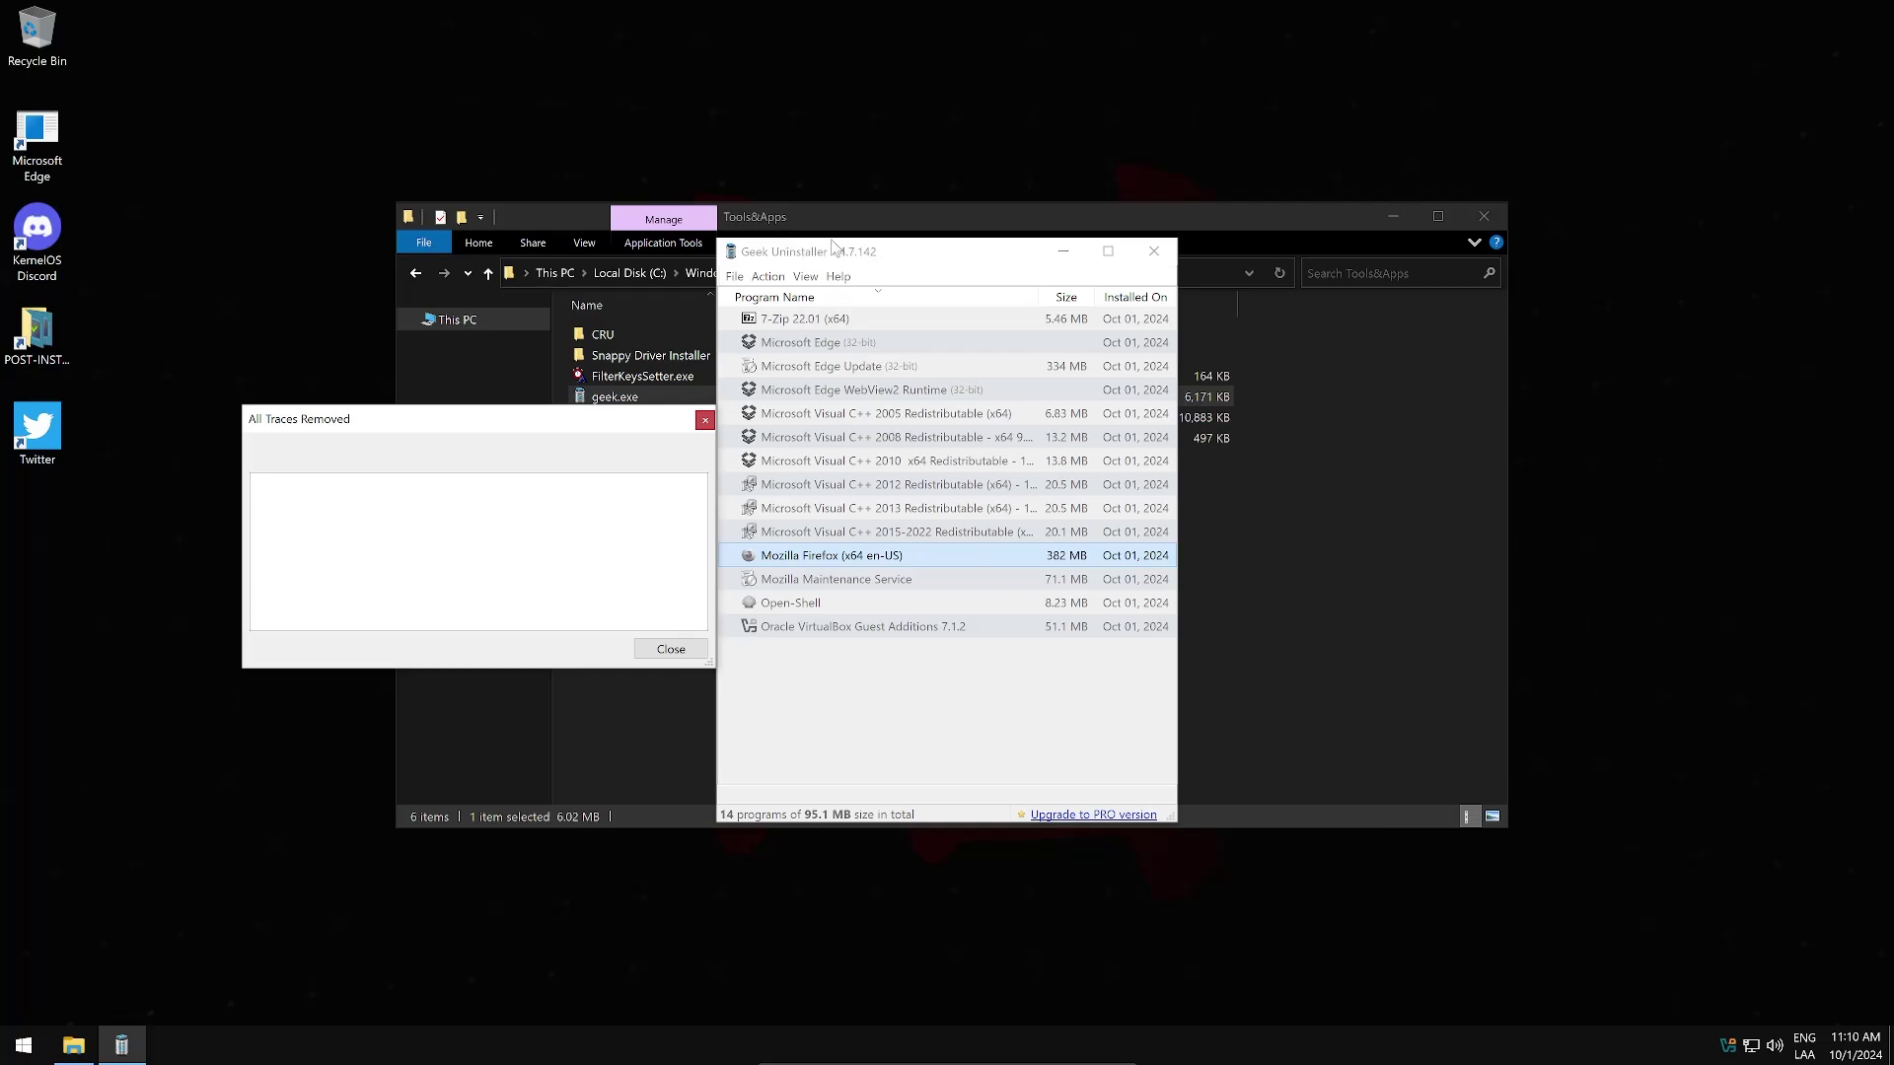
Step: Browse the Network Drivers folder in the ETHERNET Drivers 7z archive, then close 7-Zip
click(671, 649)
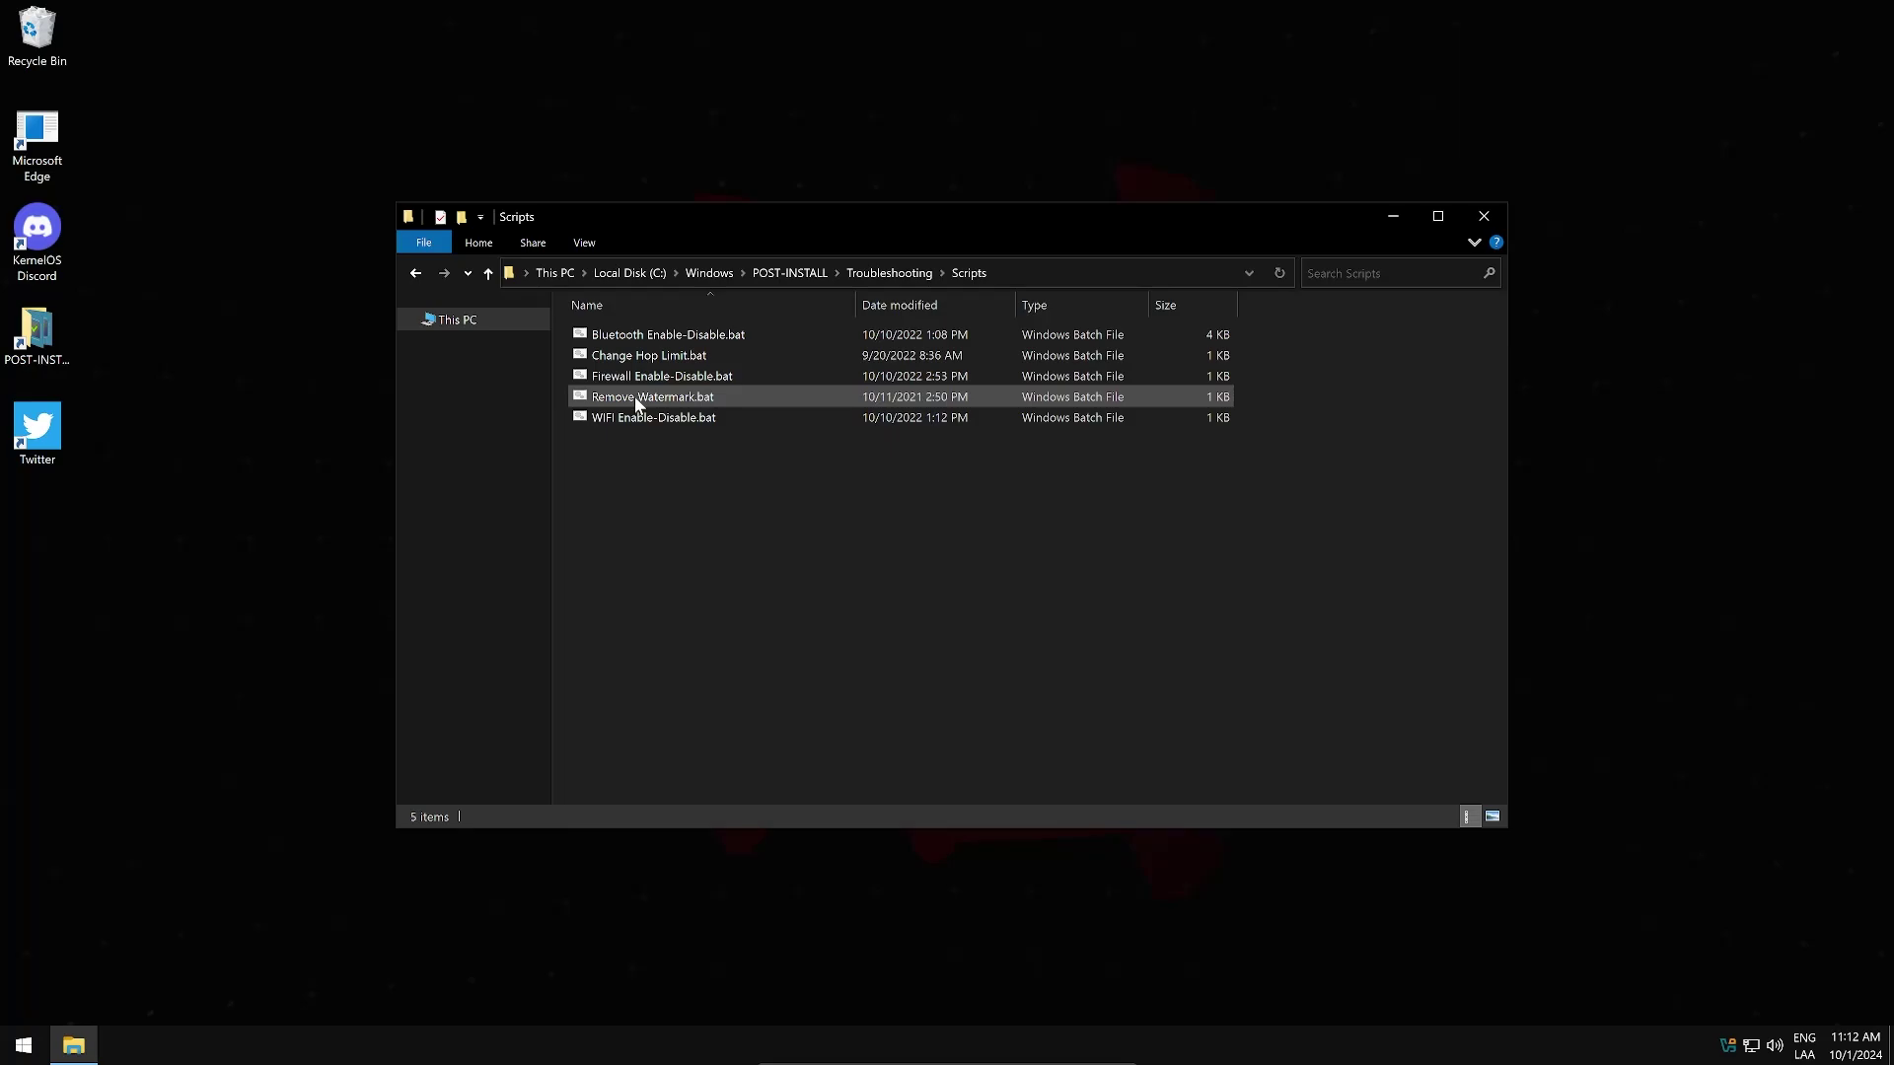
right_click(636, 405)
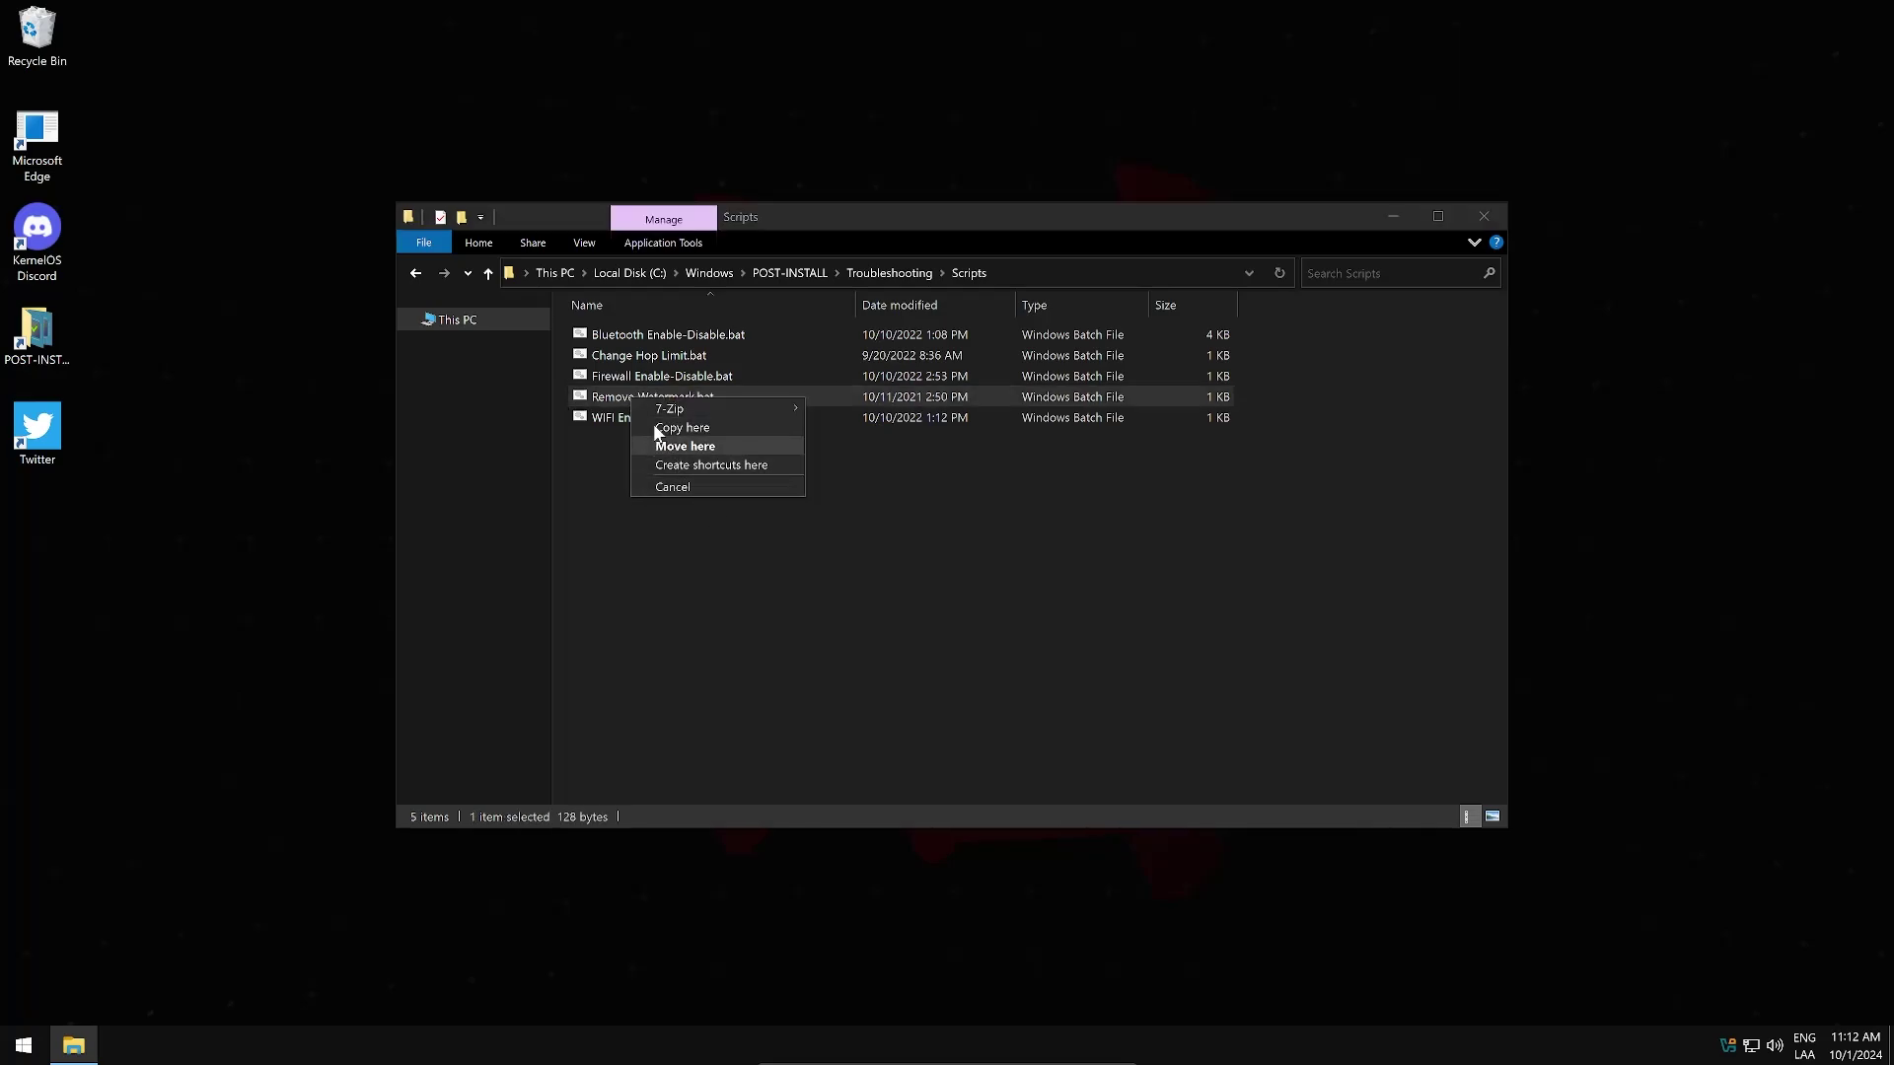
double_click(691, 373)
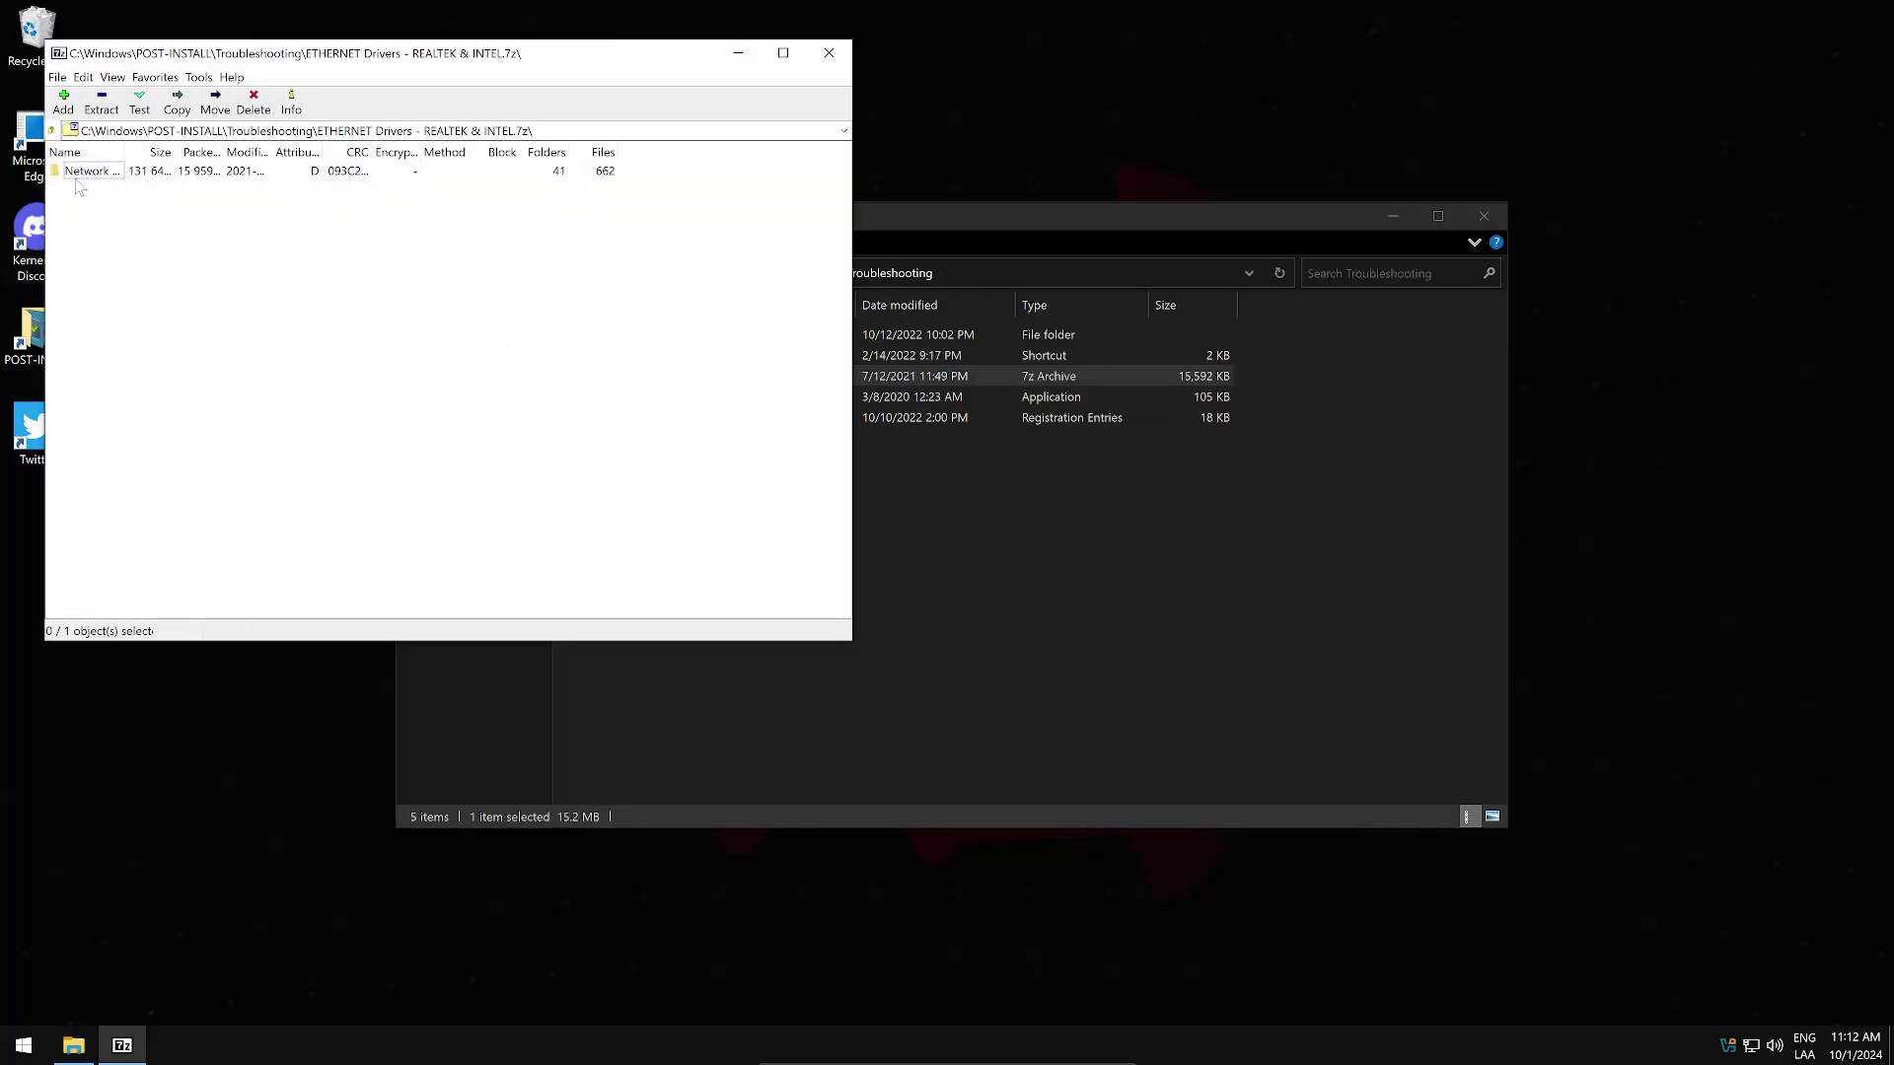
double_click(99, 173)
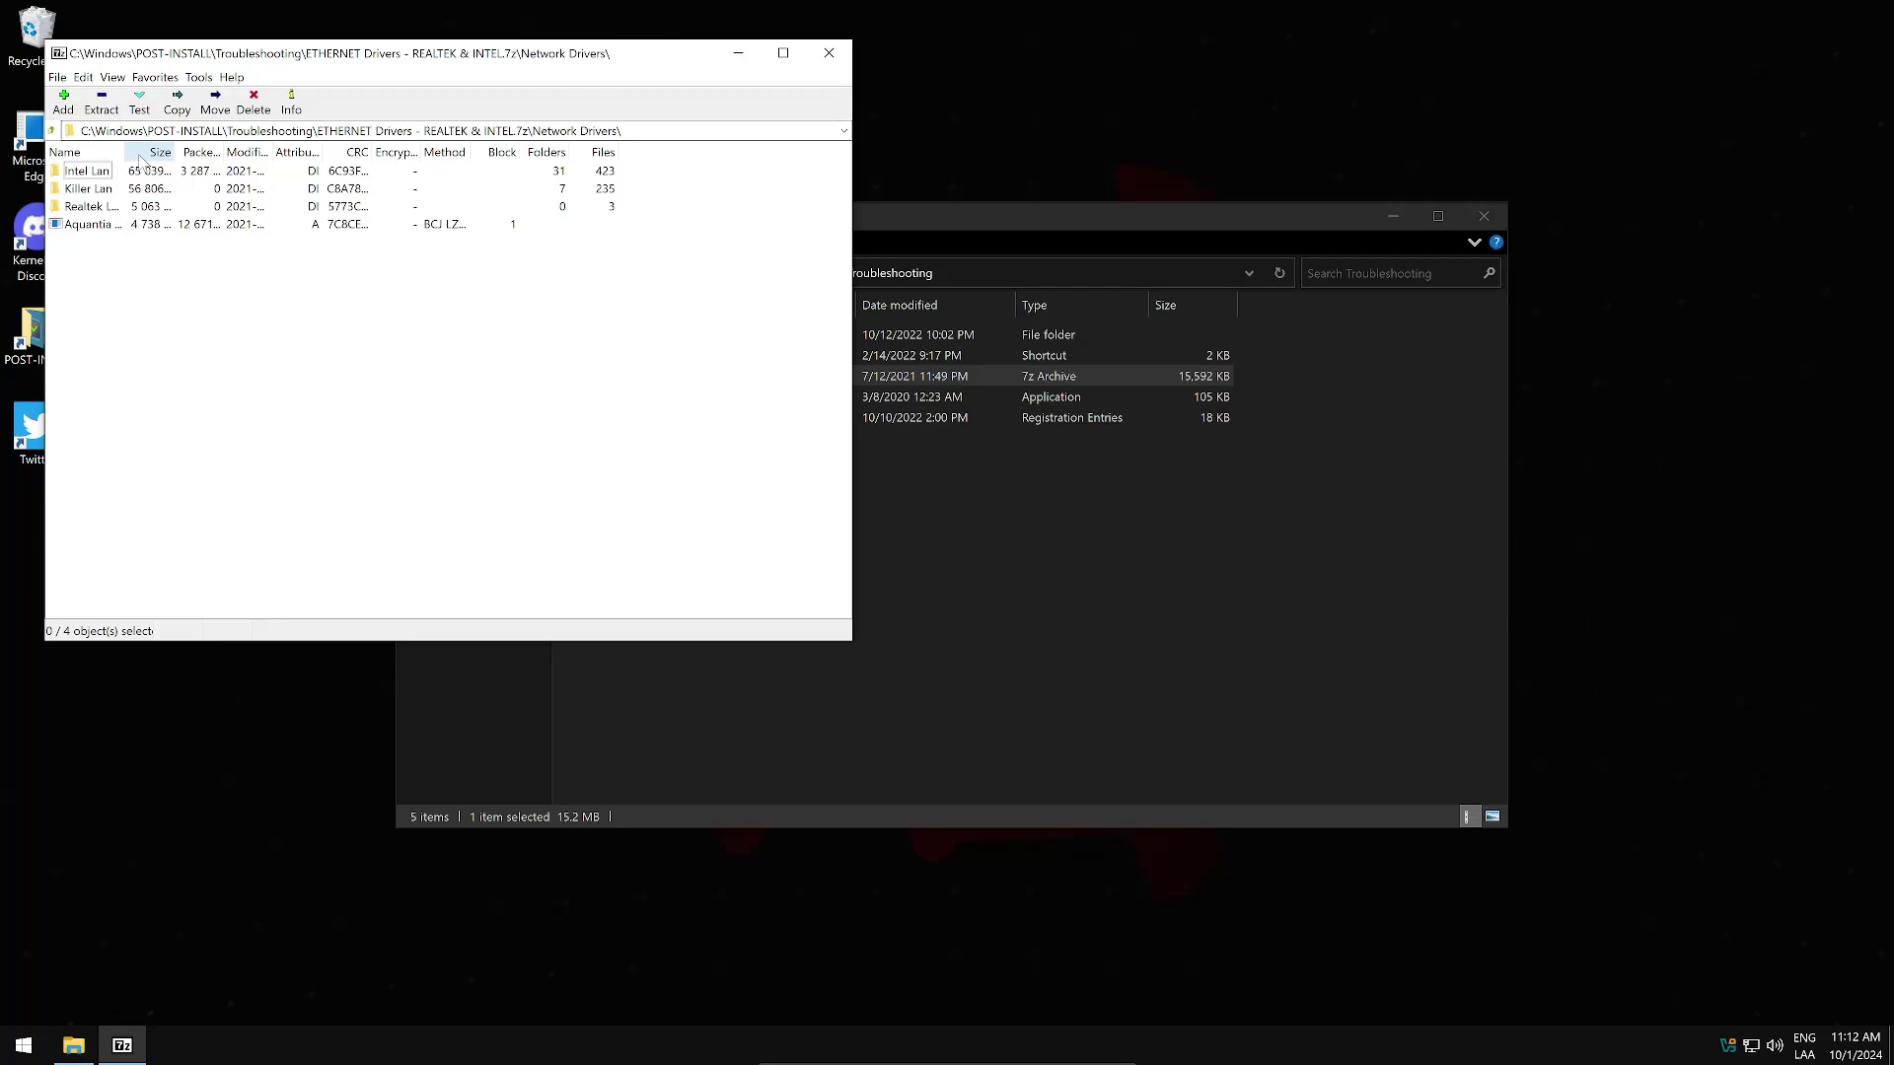
drag(129, 160, 389, 171)
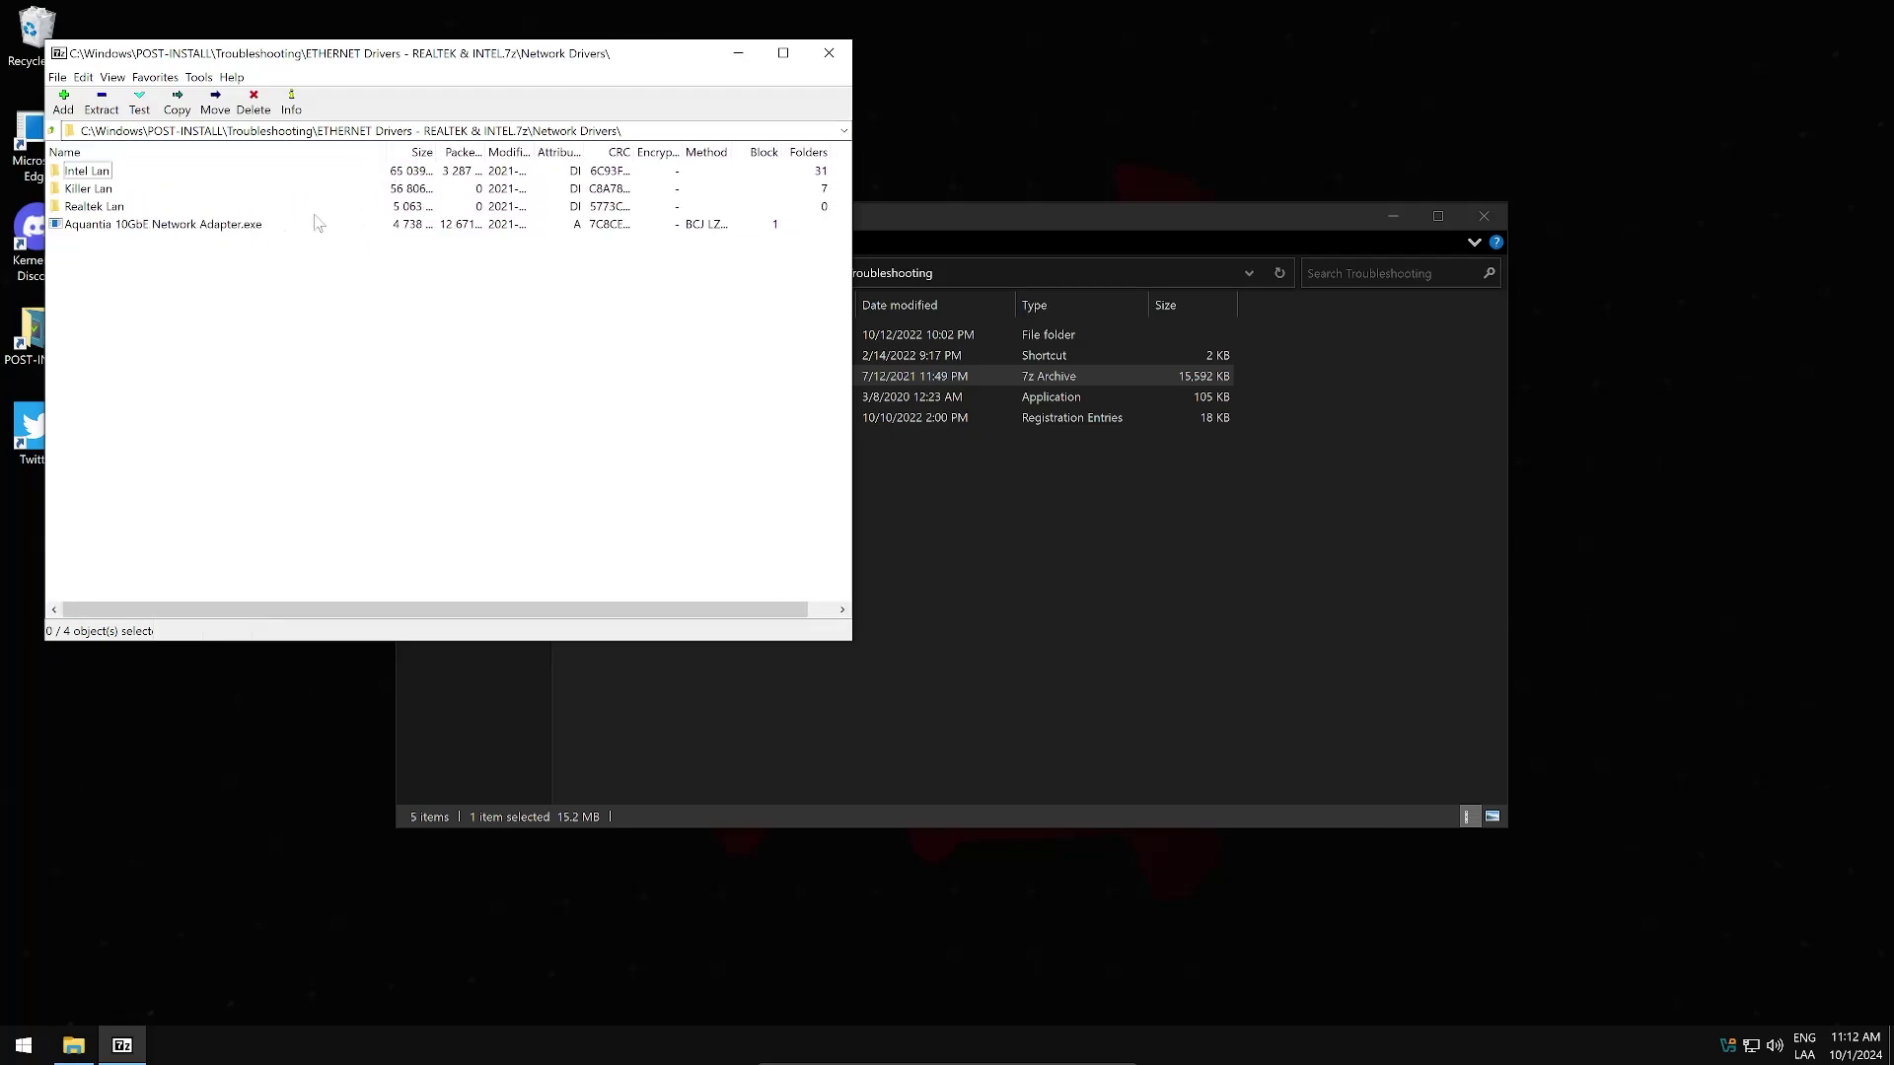
click(833, 53)
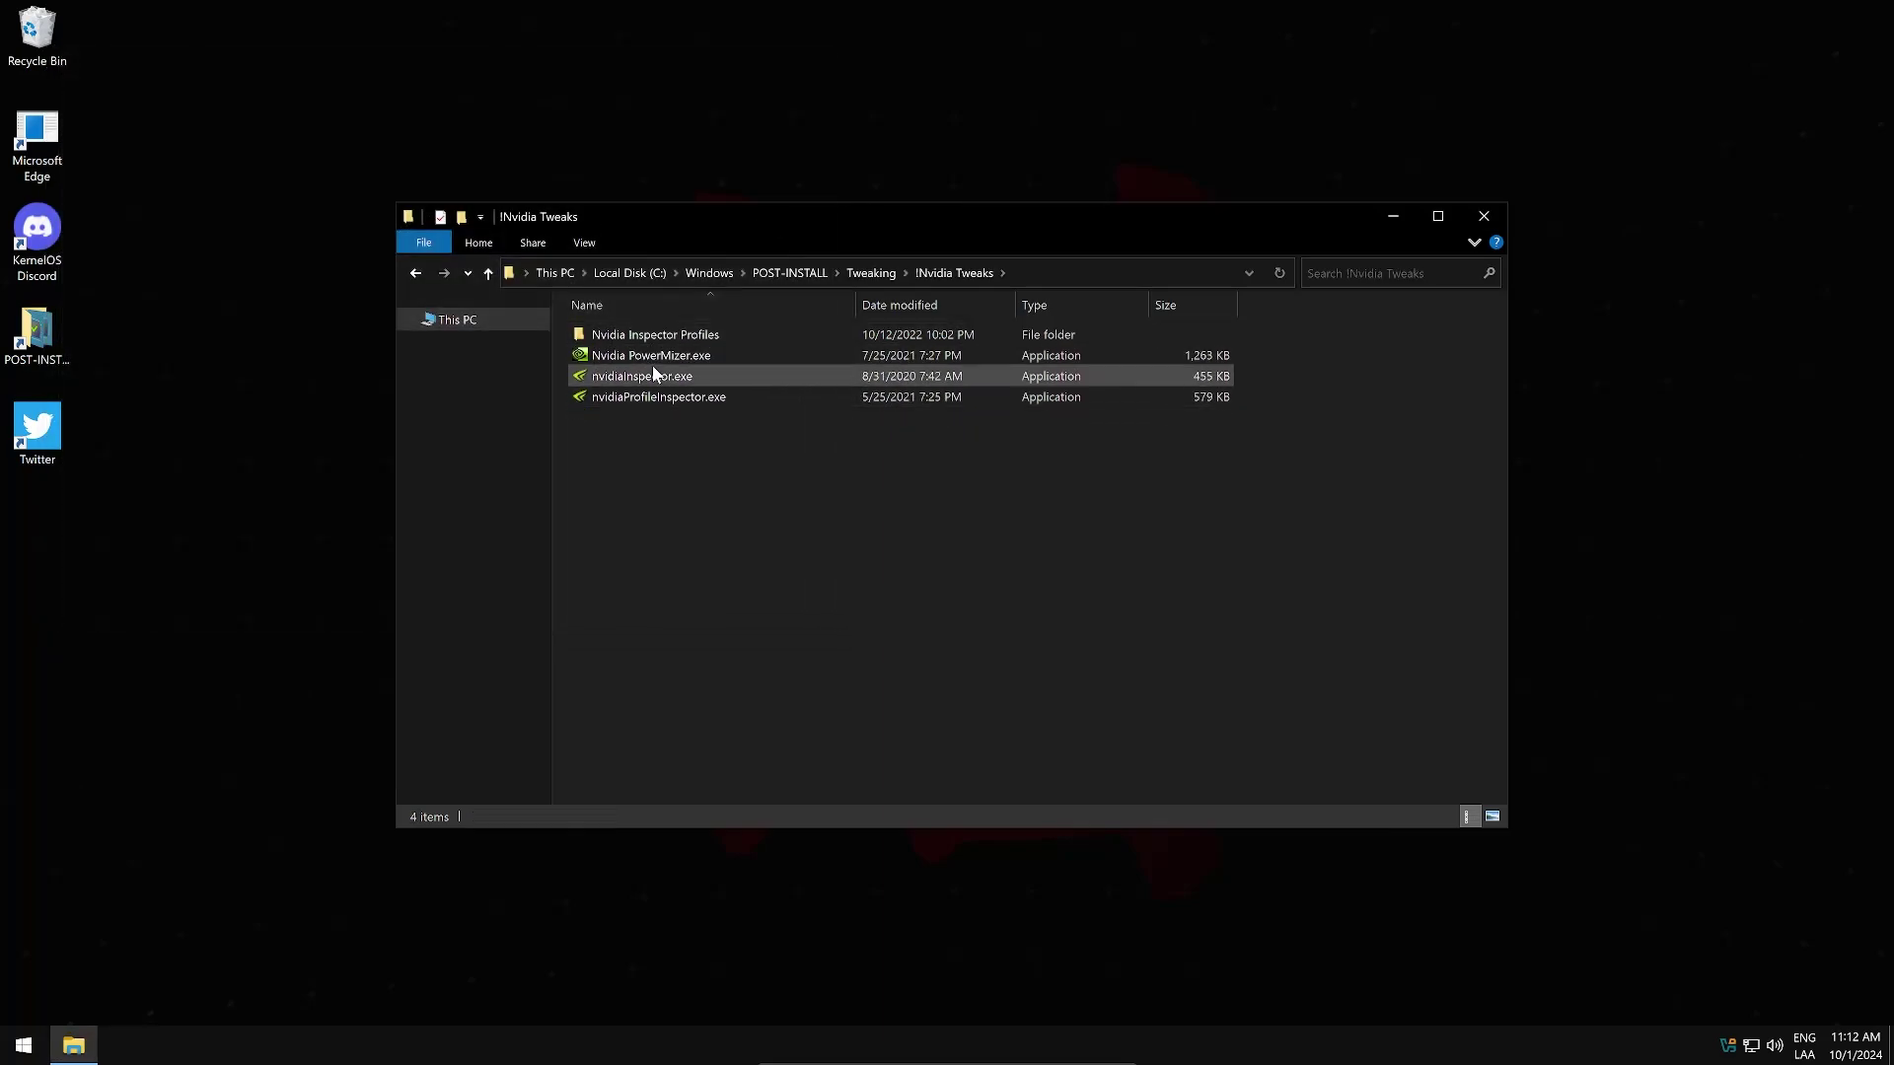
Step: Run Nvidia PowerMizer, accept its disclaimer, and dismiss the registry key error
double_click(655, 355)
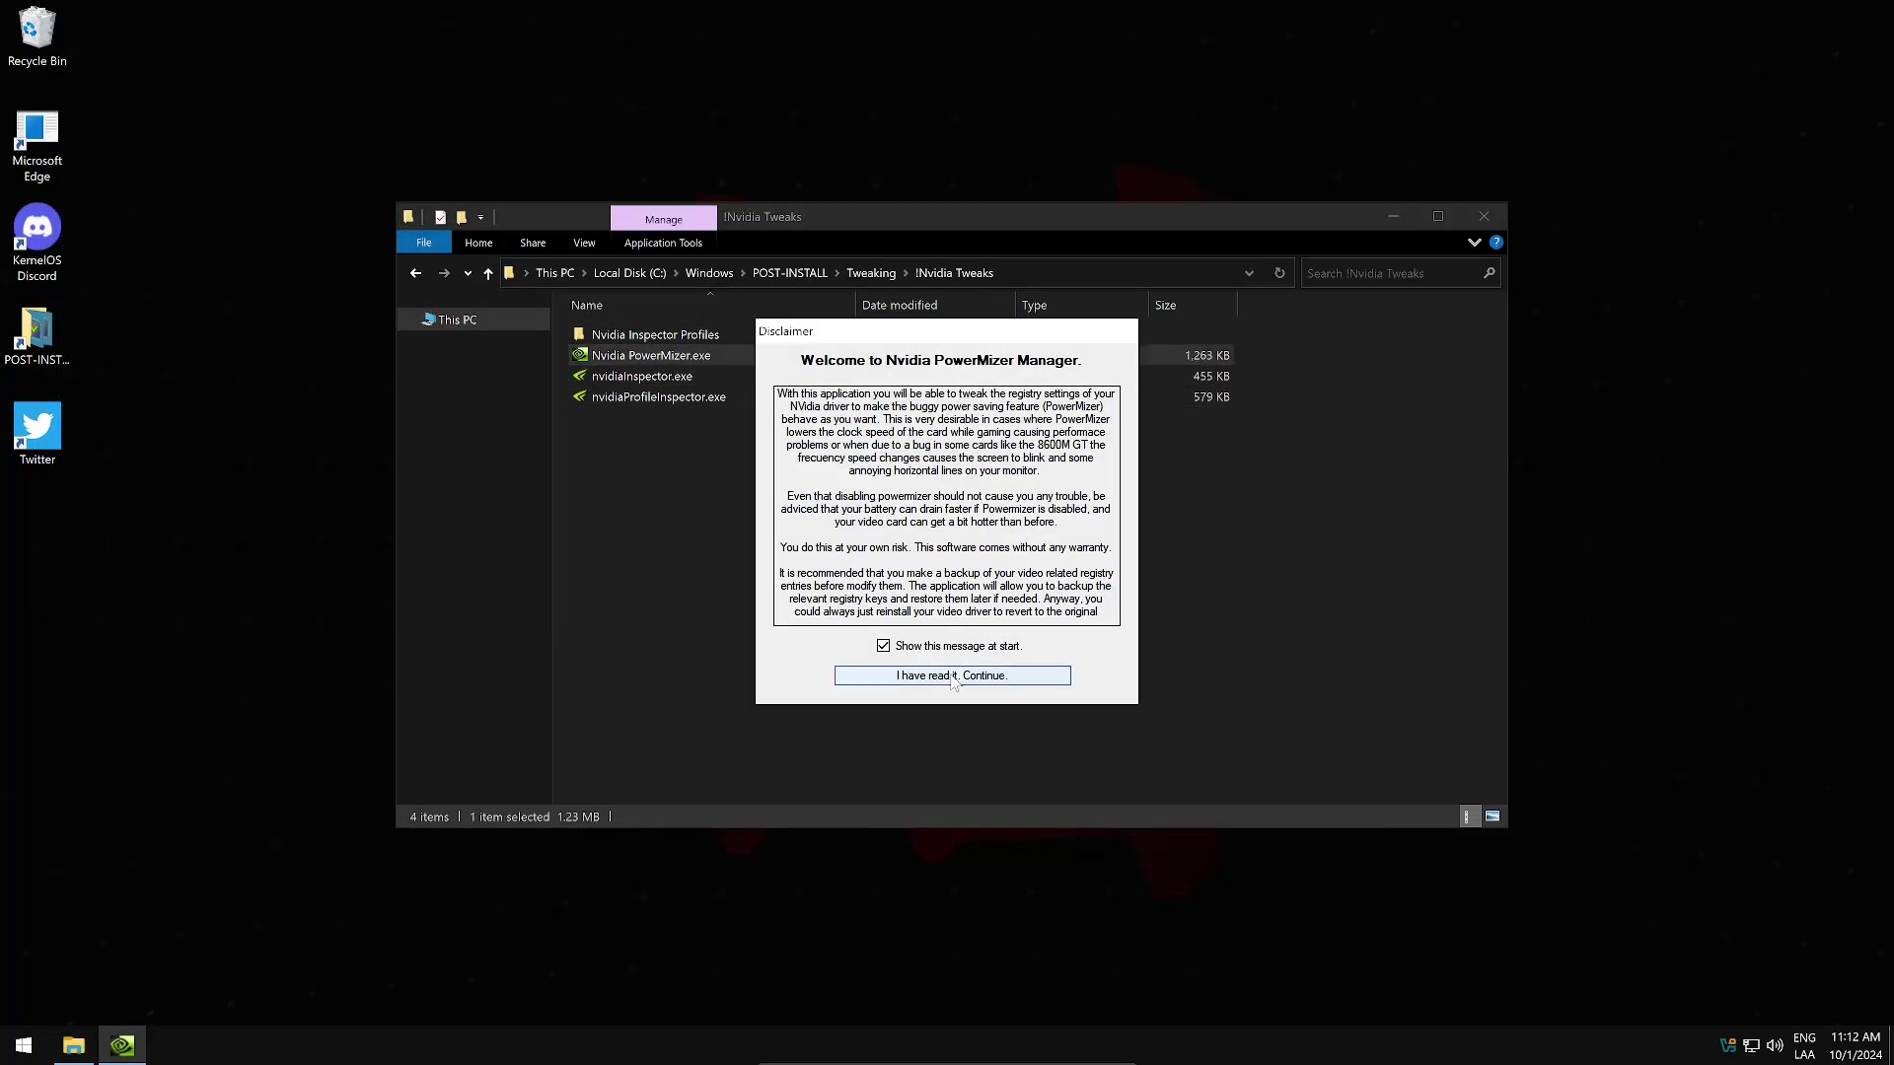
click(953, 677)
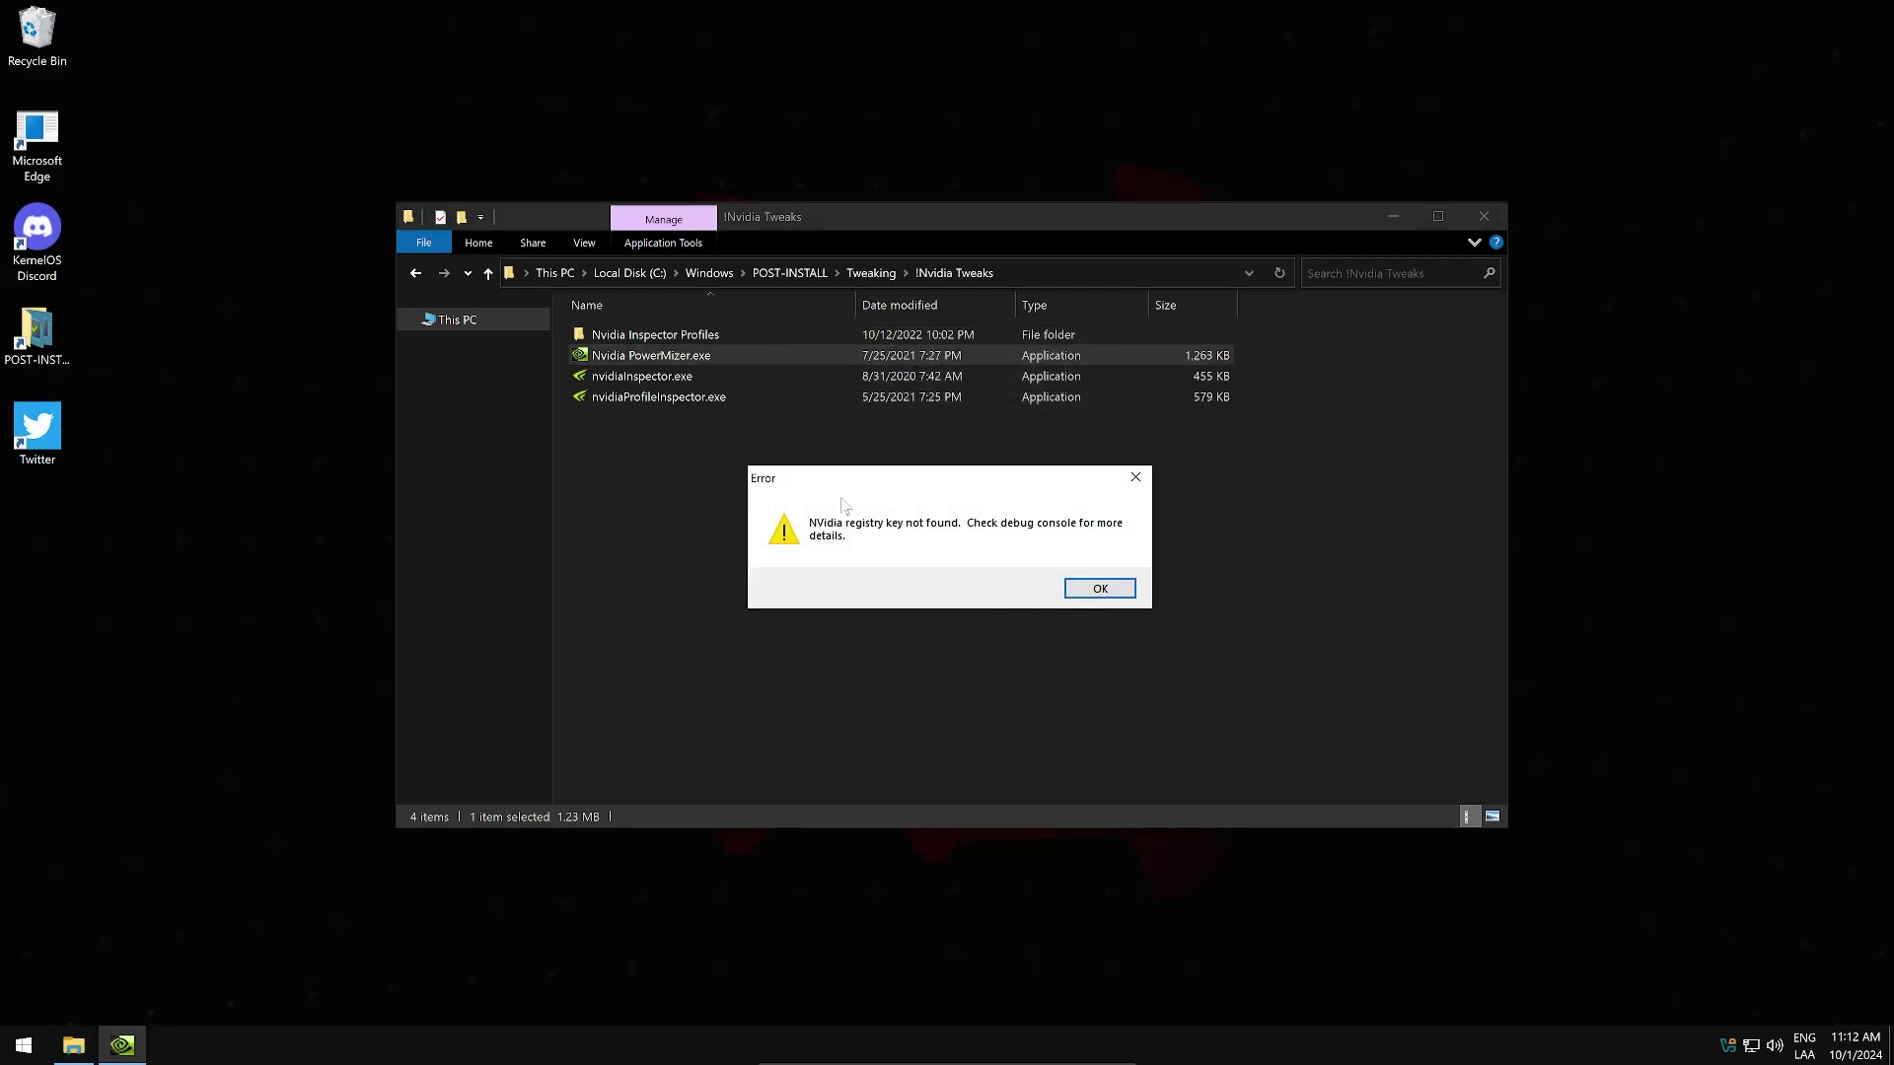
click(1075, 588)
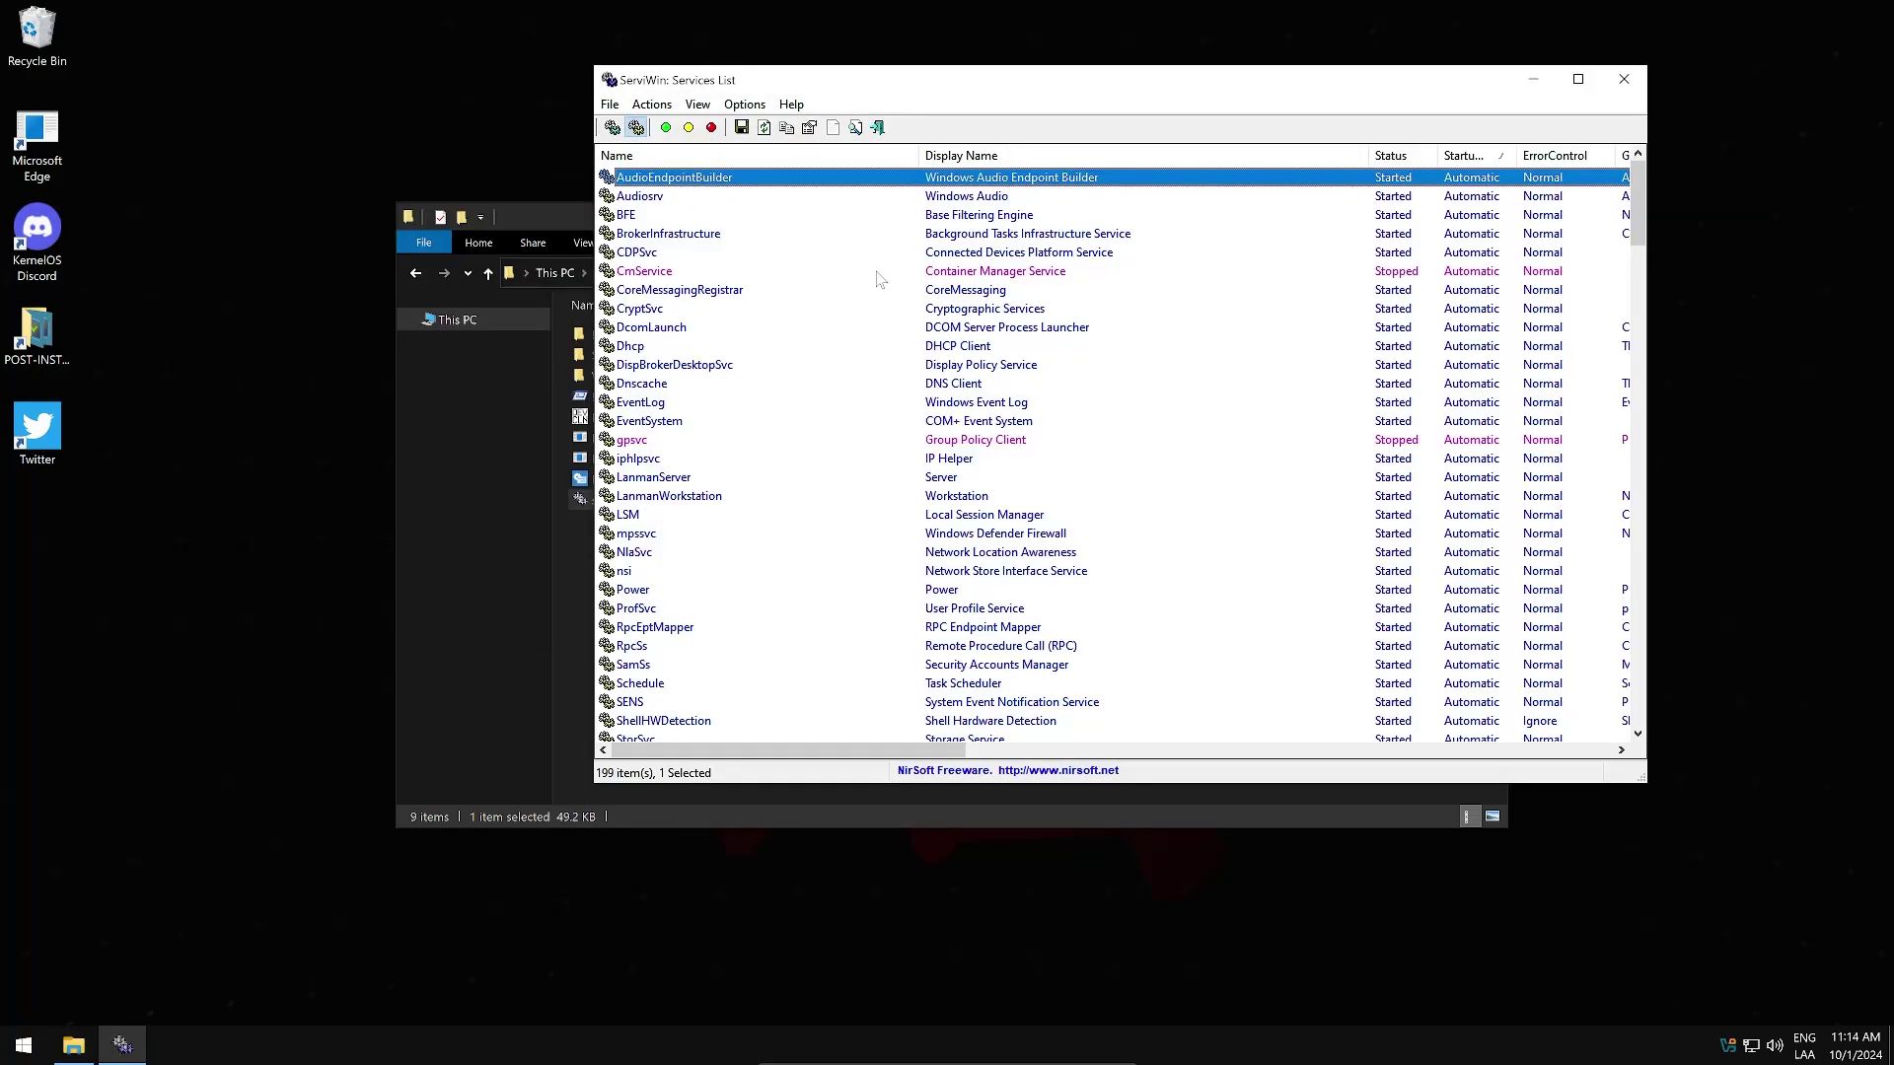
drag(1638, 202, 1593, 204)
click(1376, 347)
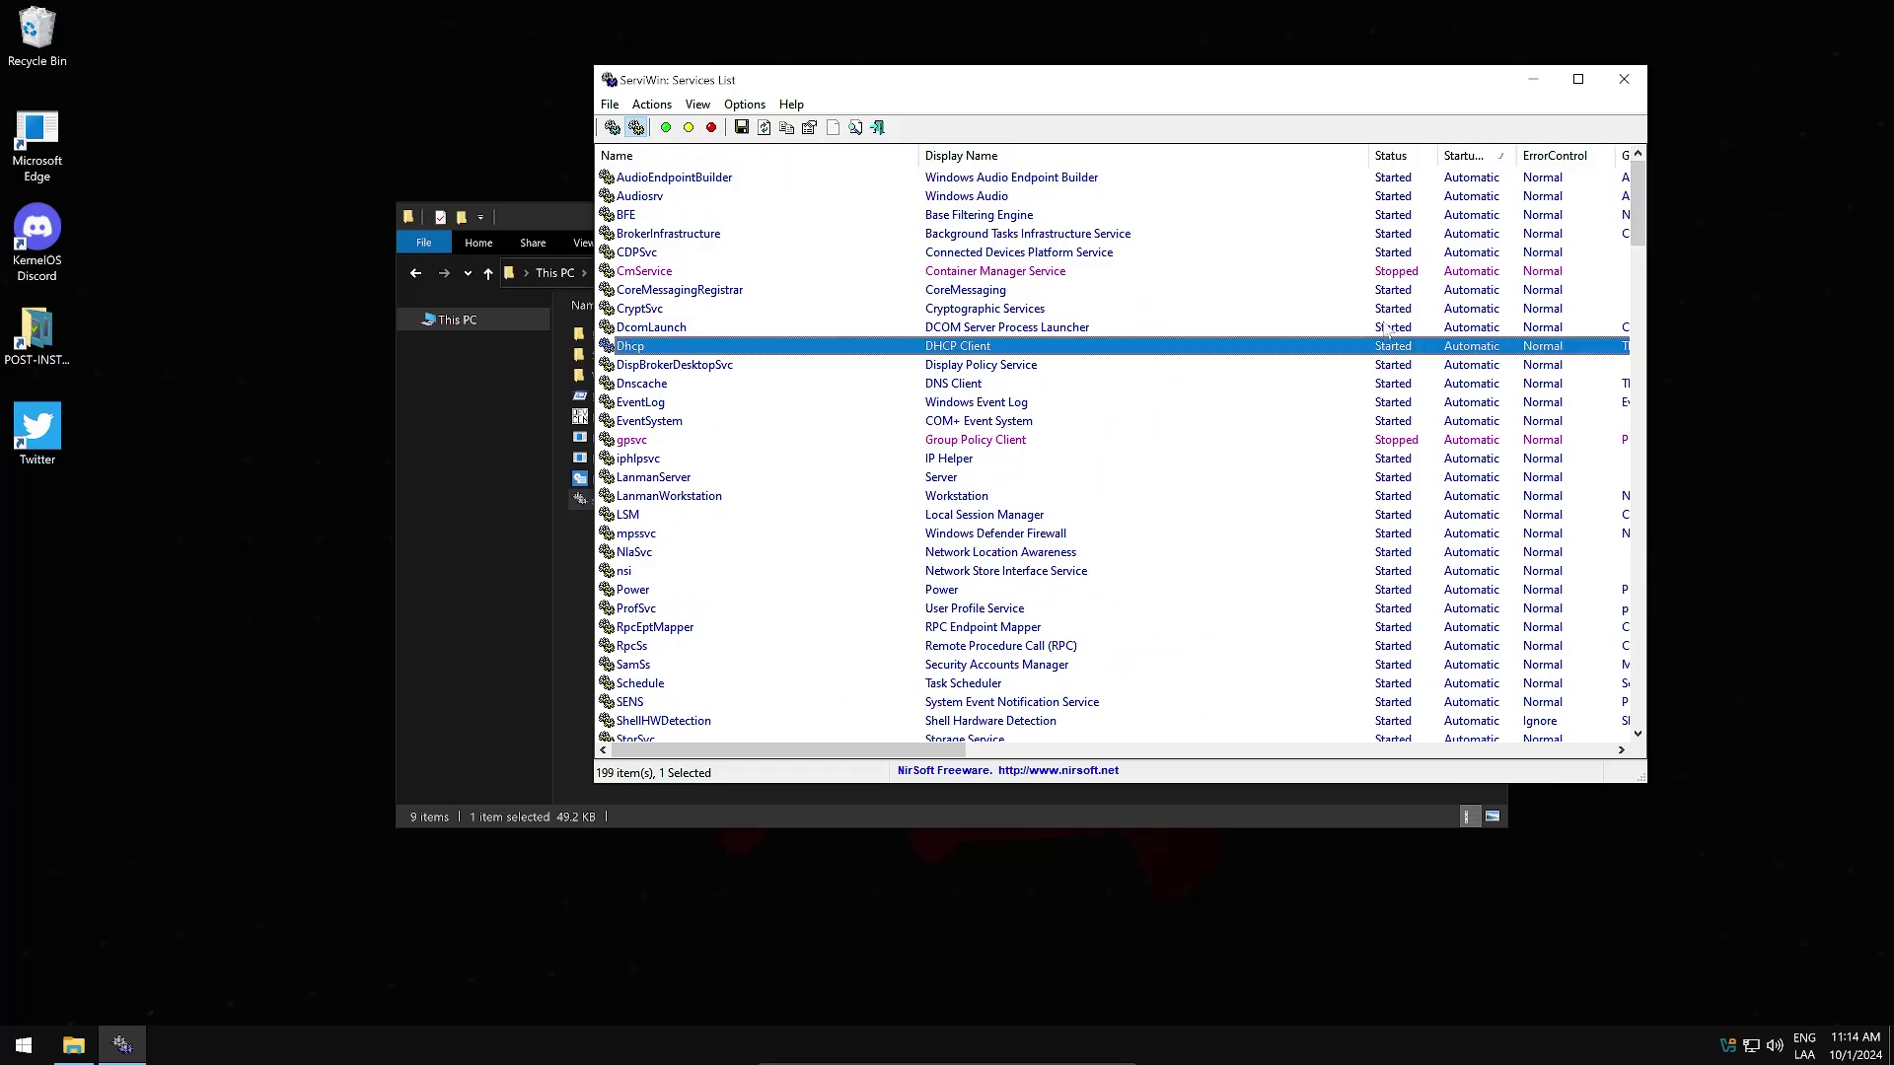
click(5, 1053)
text(service)
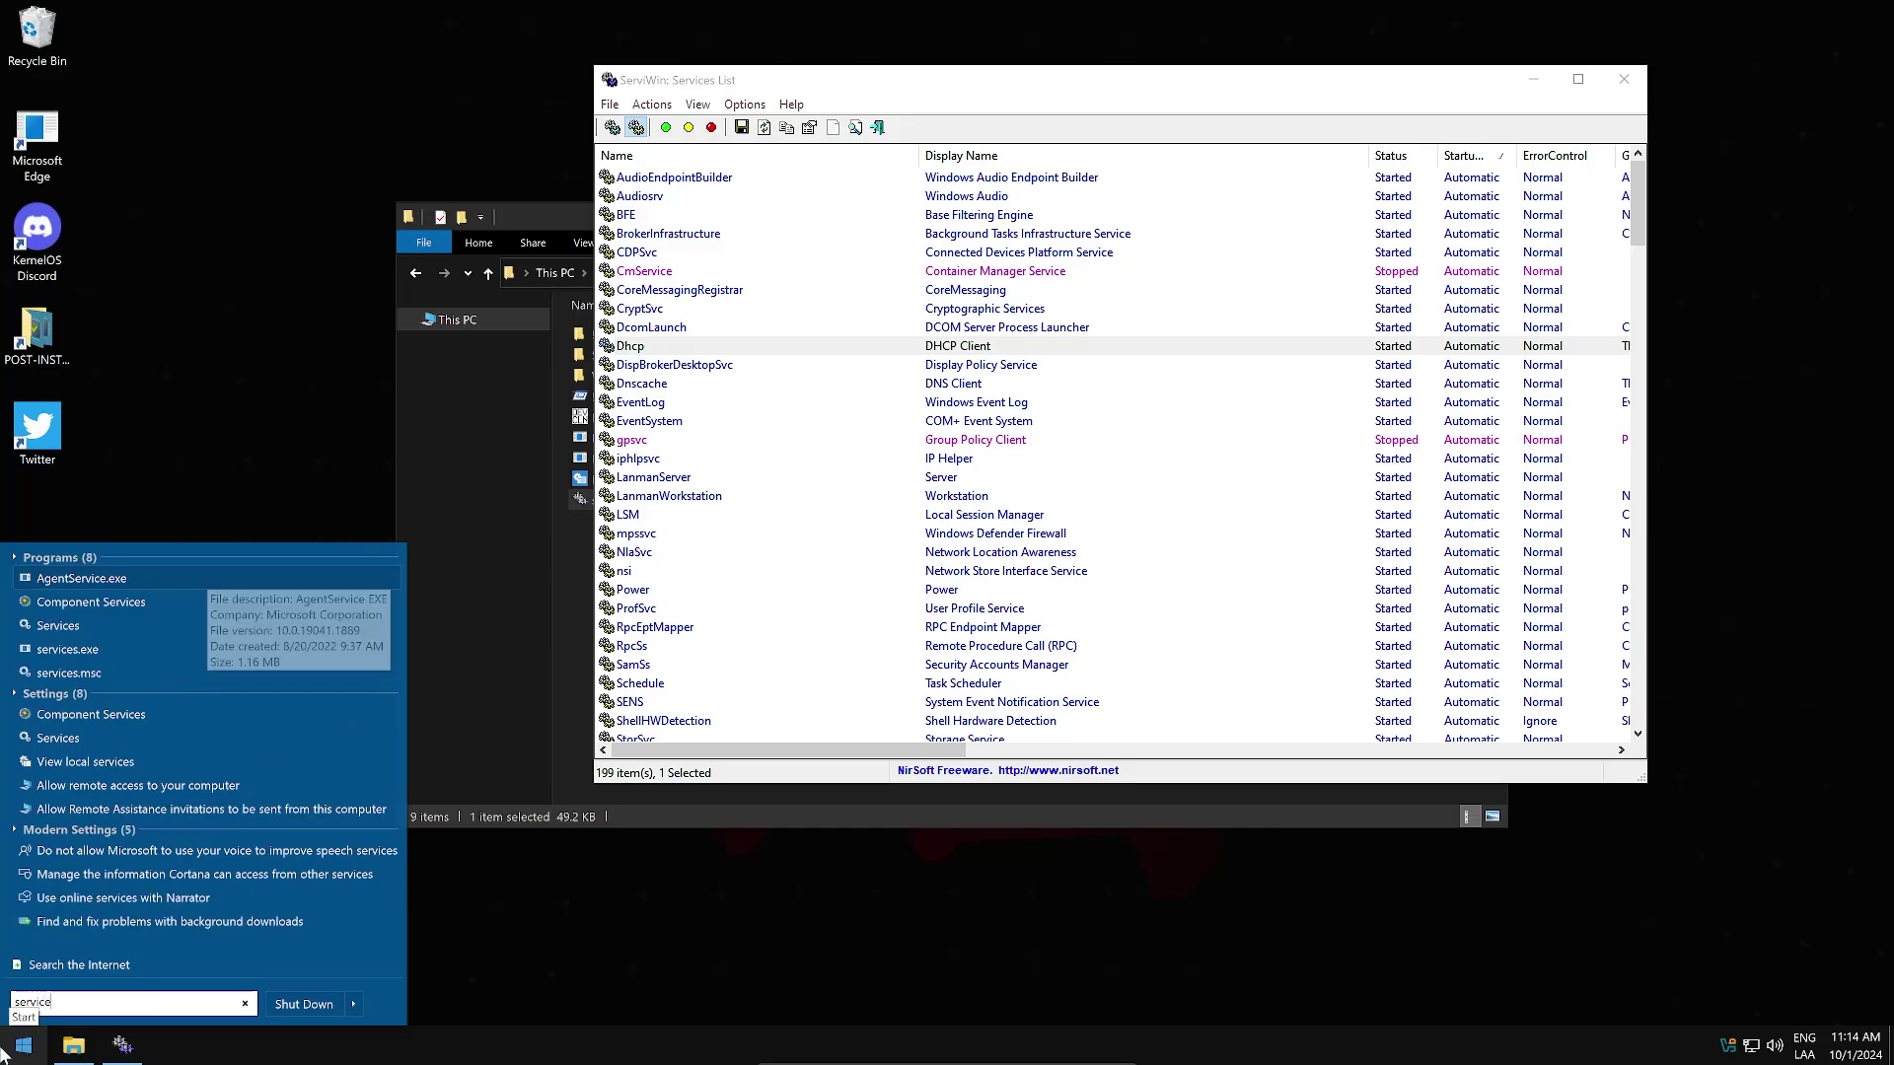
click(57, 626)
drag(870, 205, 870, 451)
click(1142, 422)
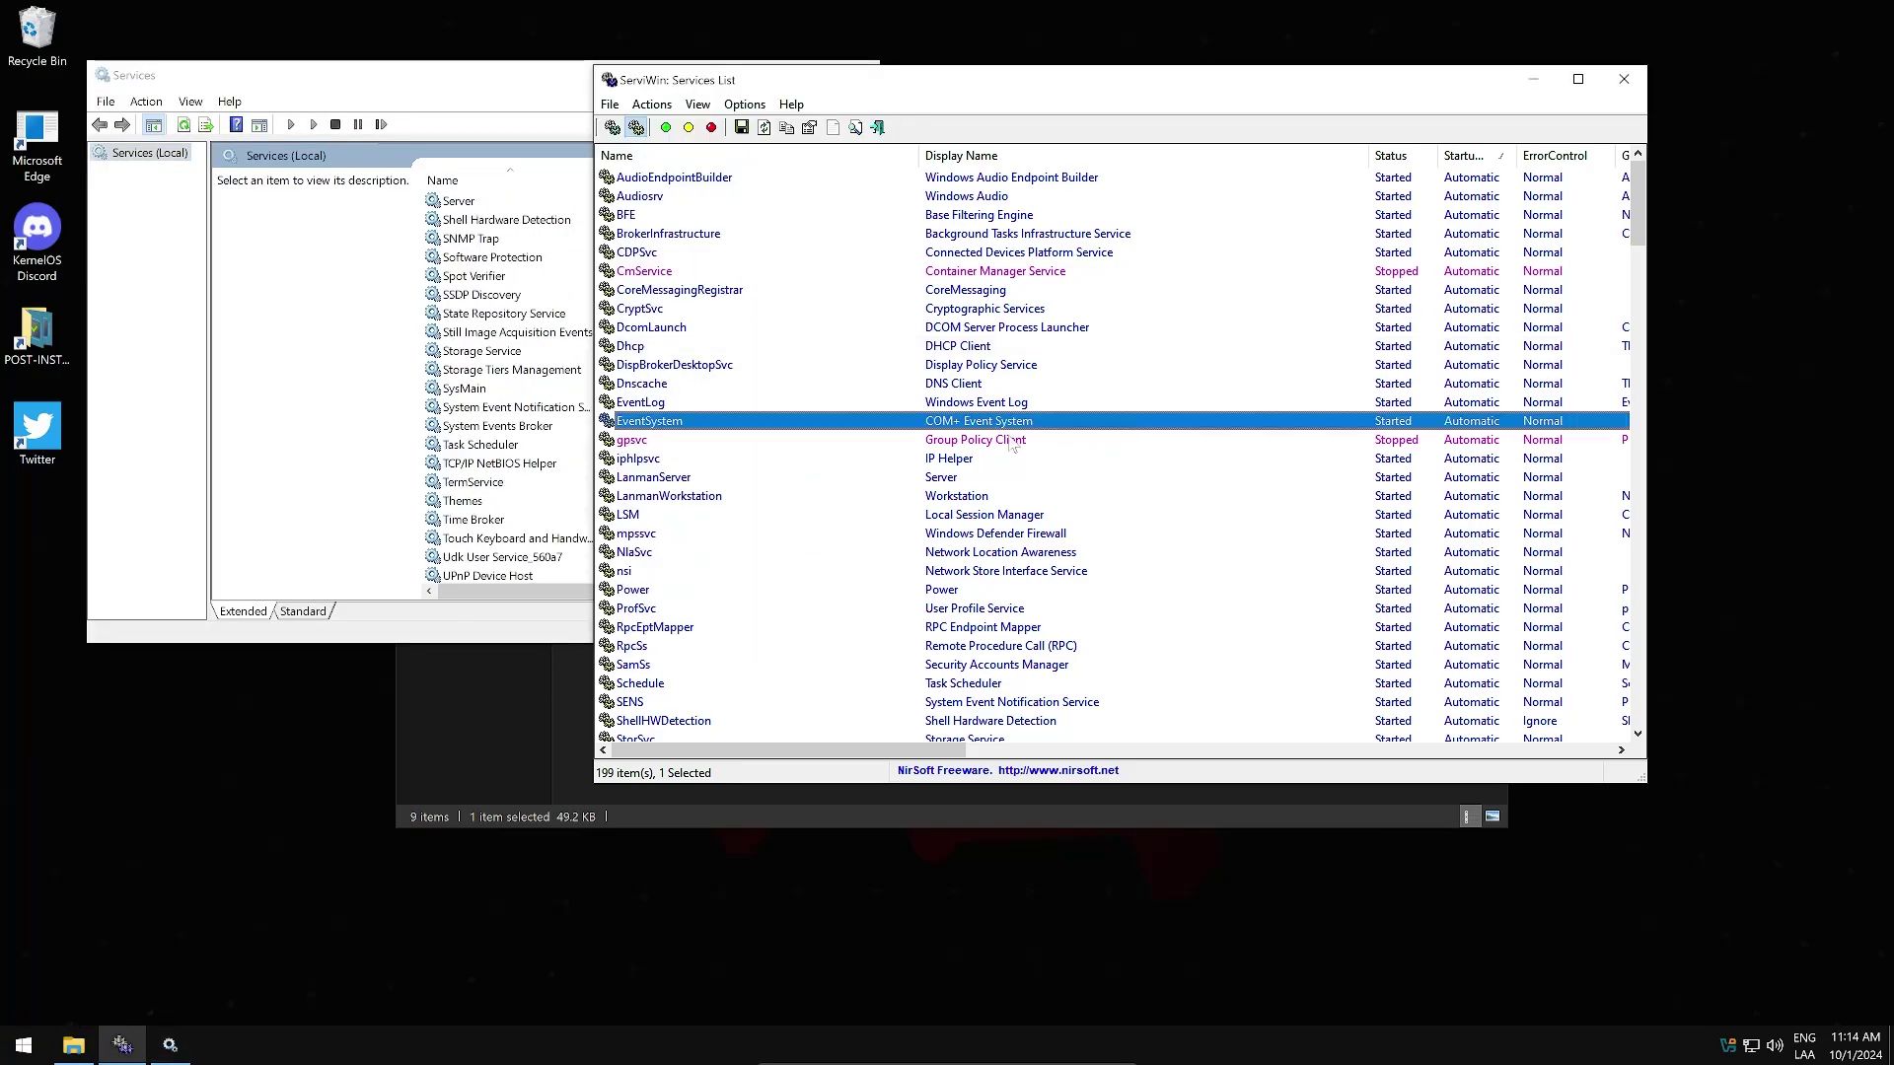
click(1081, 554)
click(745, 104)
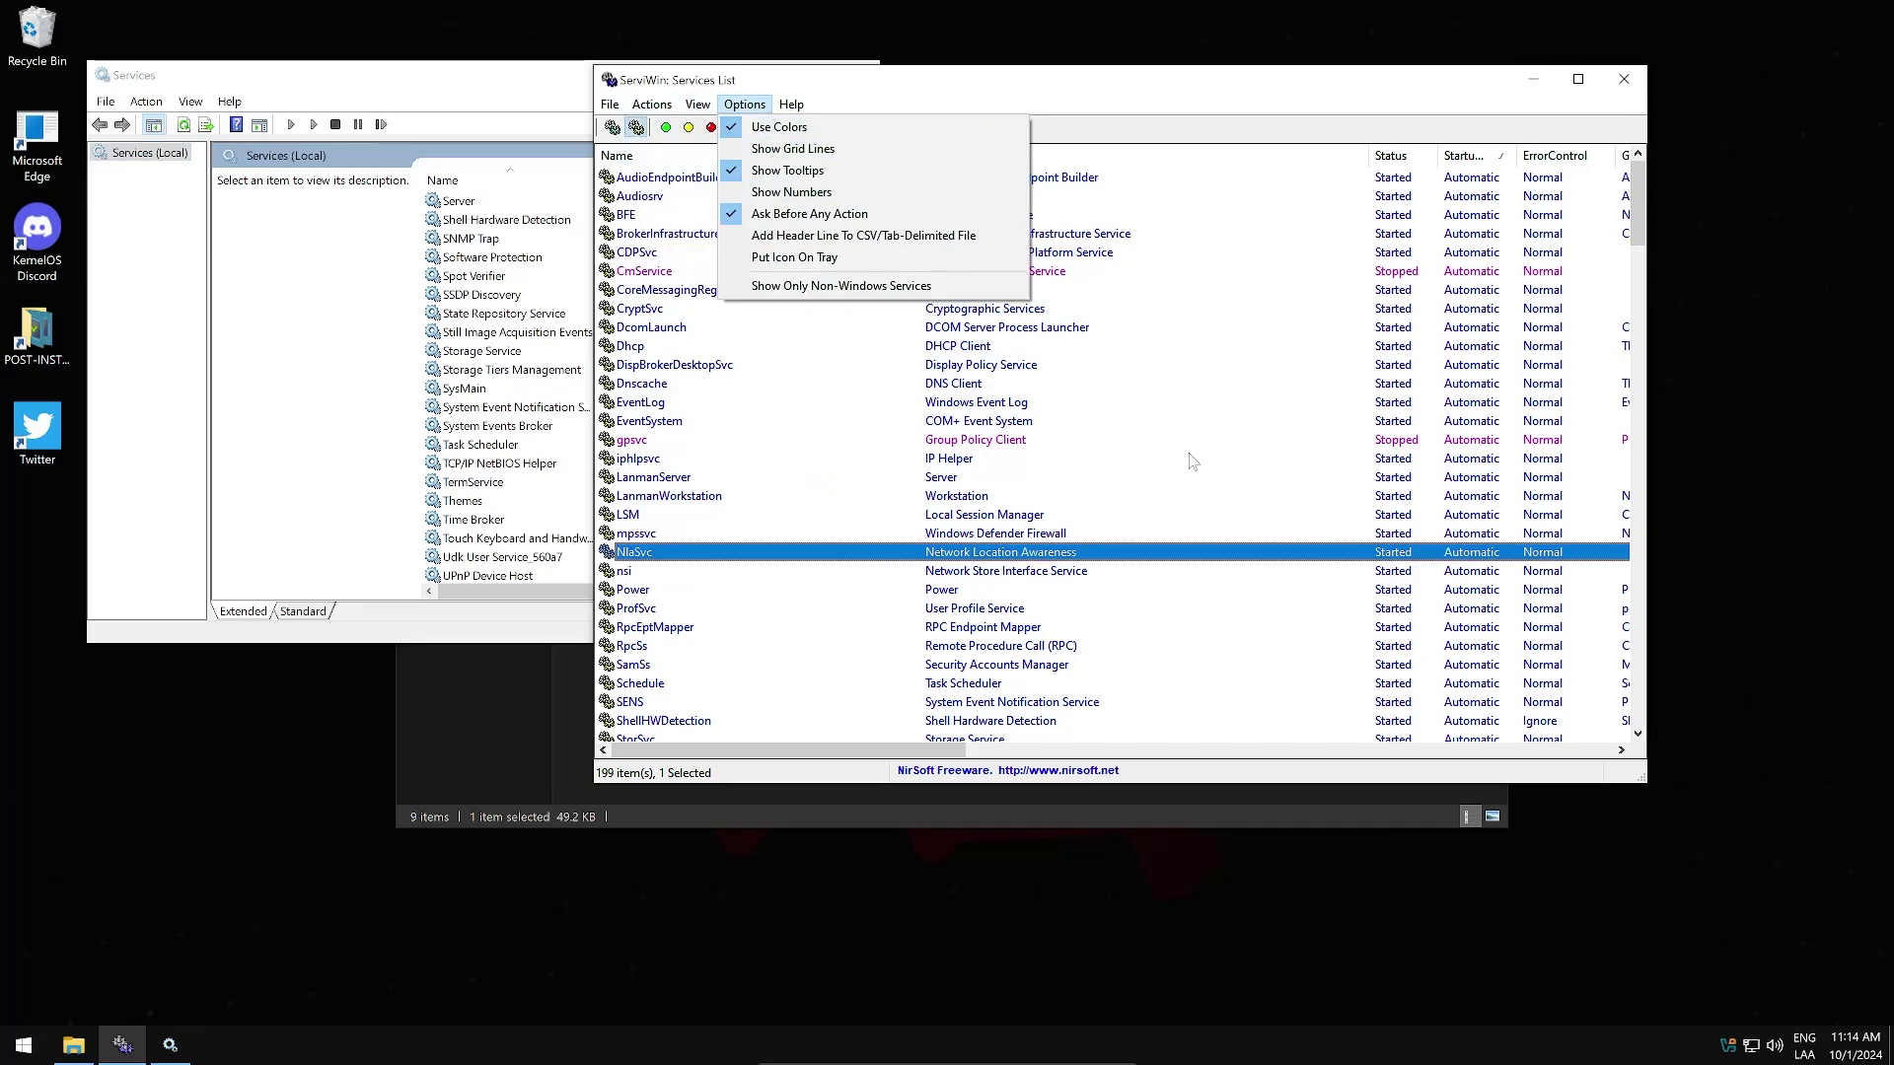
click(1162, 440)
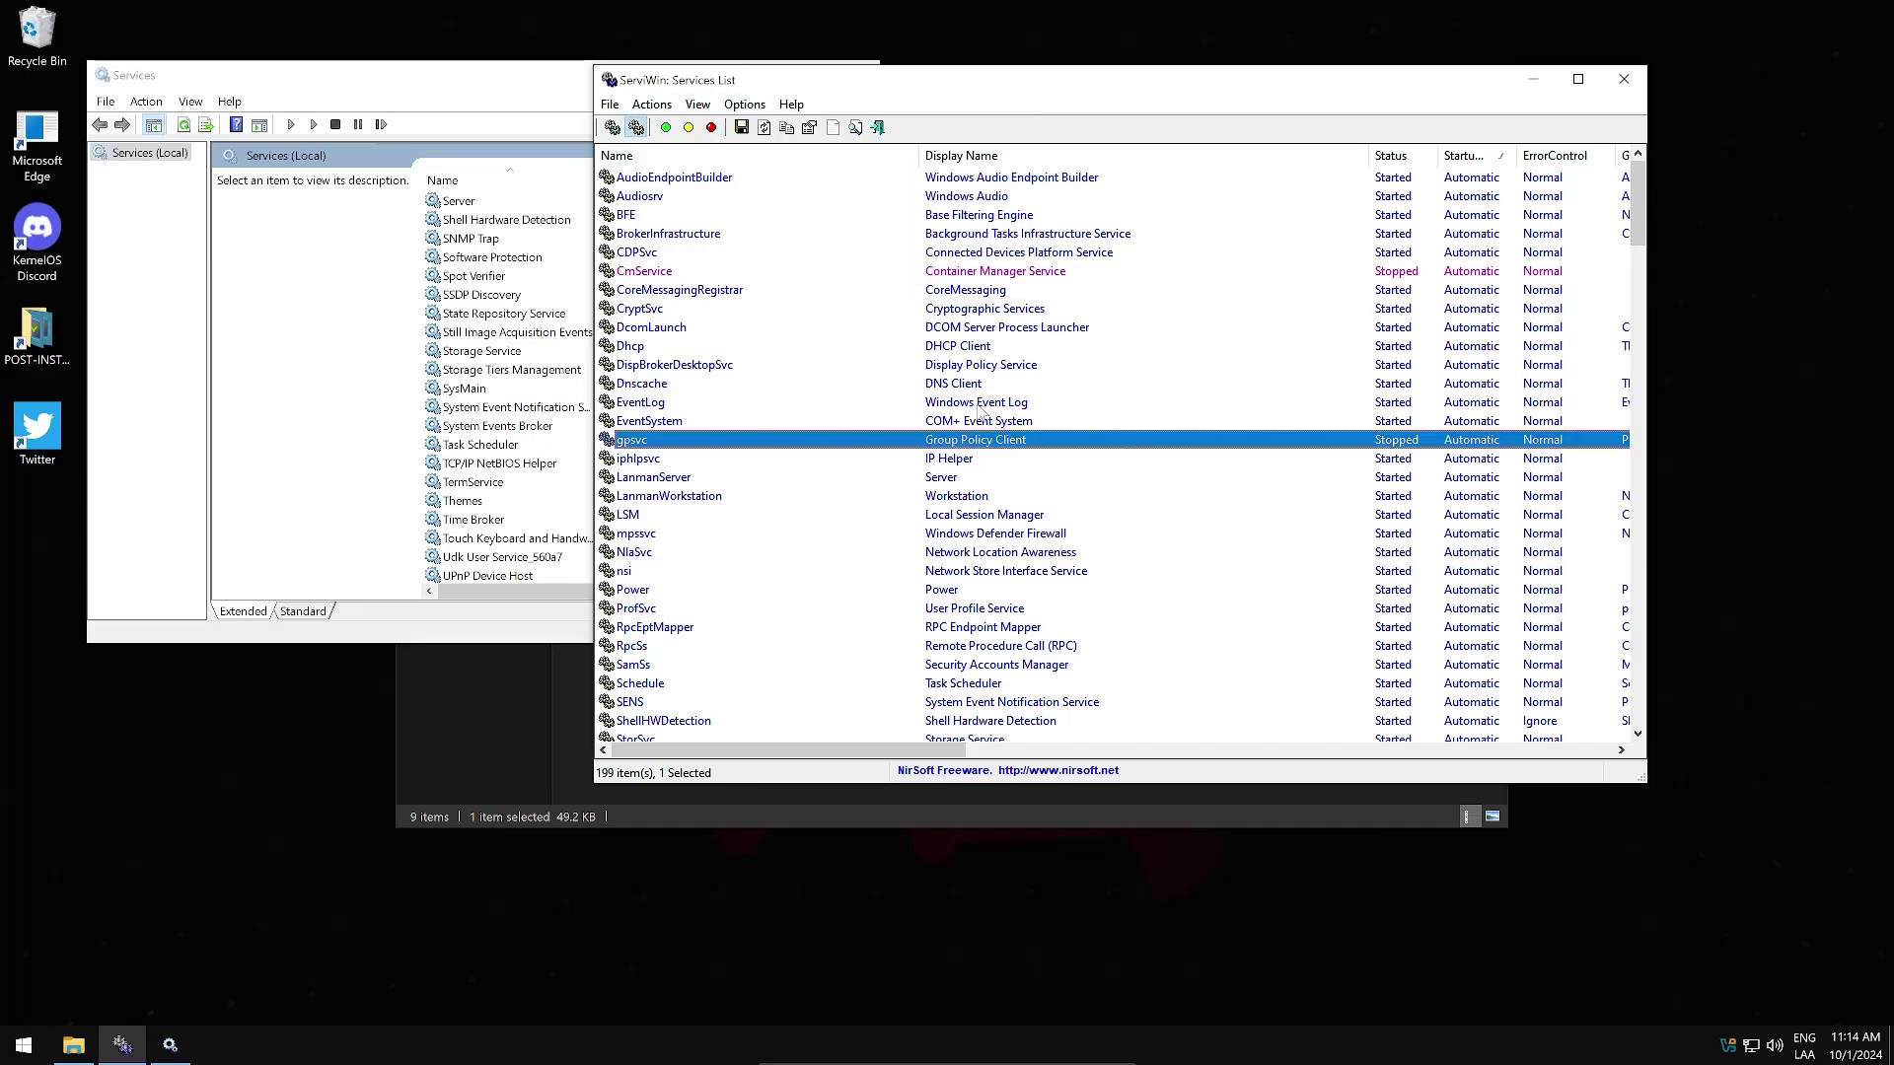
click(793, 292)
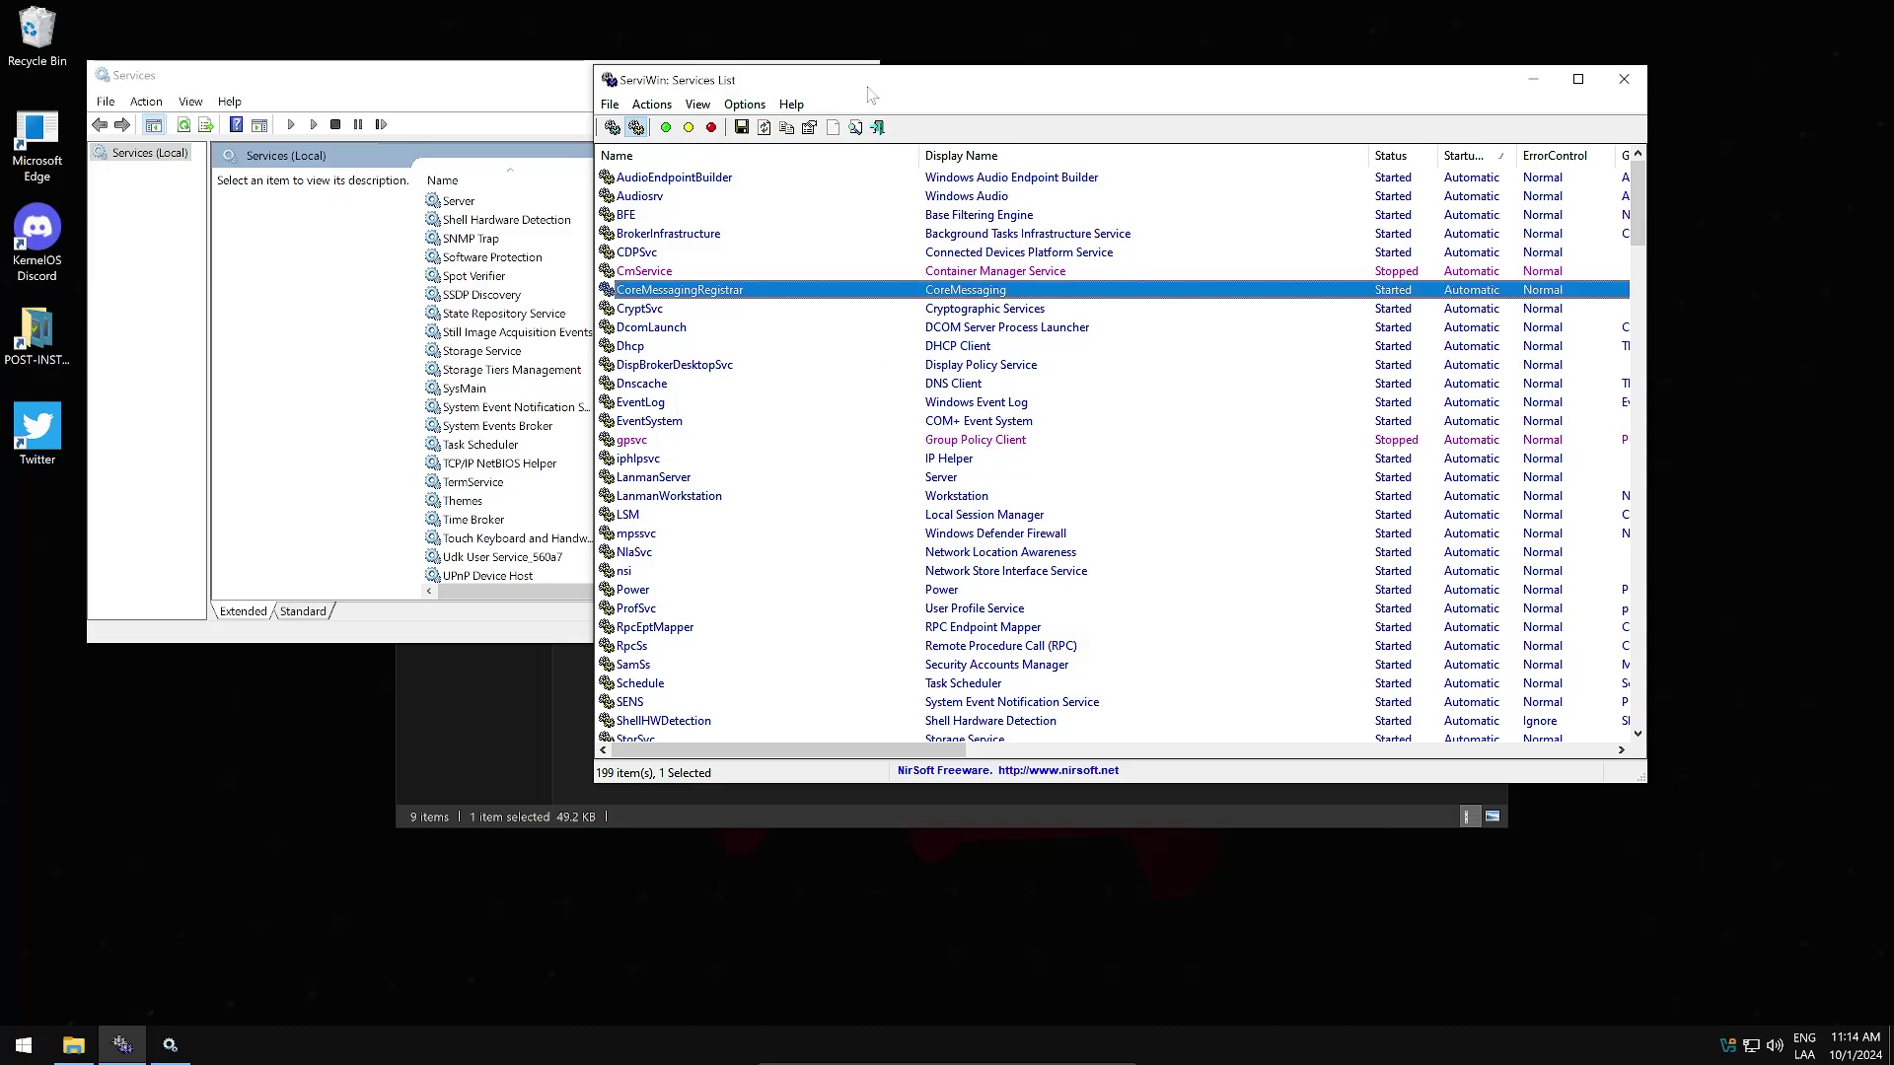
drag(868, 79, 781, 174)
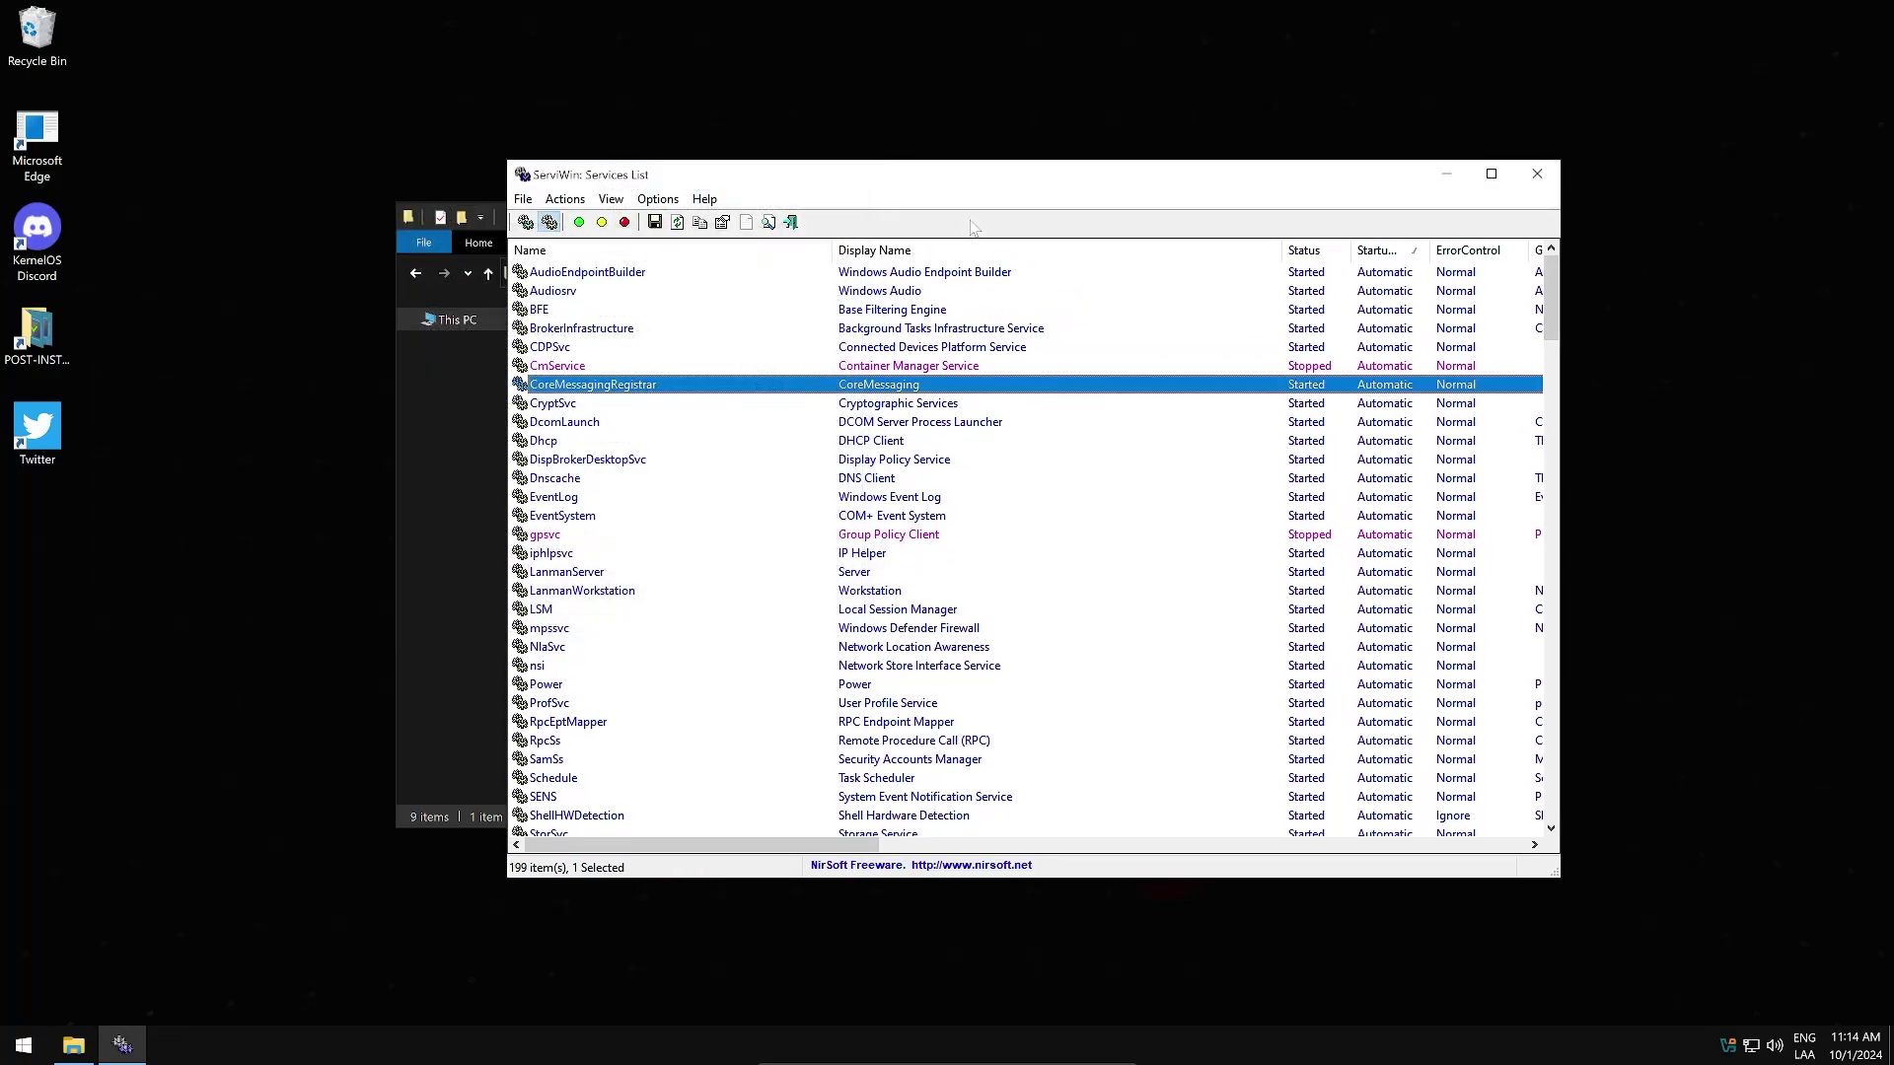
Step: Close ServiWin and scroll through Process Explorer's process list
click(1537, 174)
scroll(879, 286, down, 4)
drag(879, 290, 950, 152)
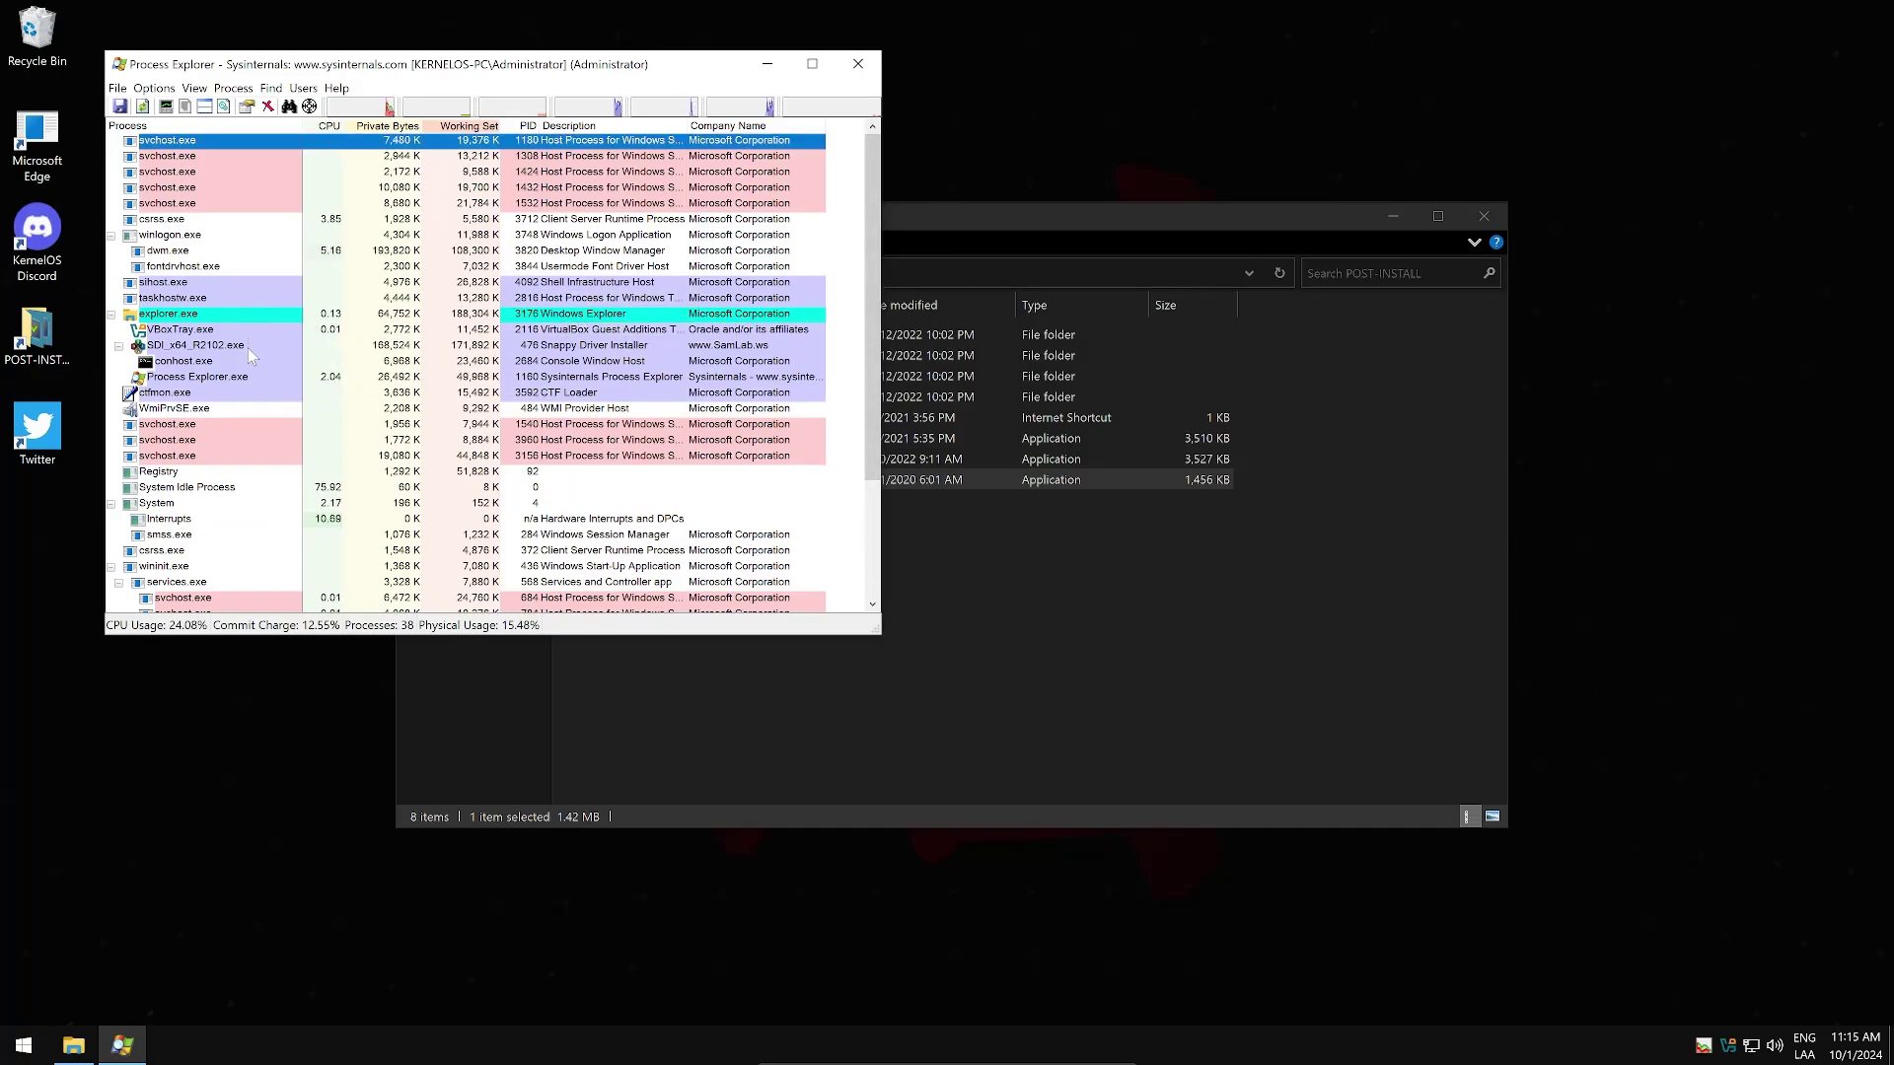
Step: Launch Task Manager from the taskbar and compare its Performance, Startup and Users tabs beside Process Explorer
right_click(684, 1044)
click(736, 967)
drag(498, 71, 1156, 145)
click(814, 186)
click(951, 186)
click(995, 186)
click(745, 185)
drag(1005, 137, 872, 84)
drag(498, 73, 454, 111)
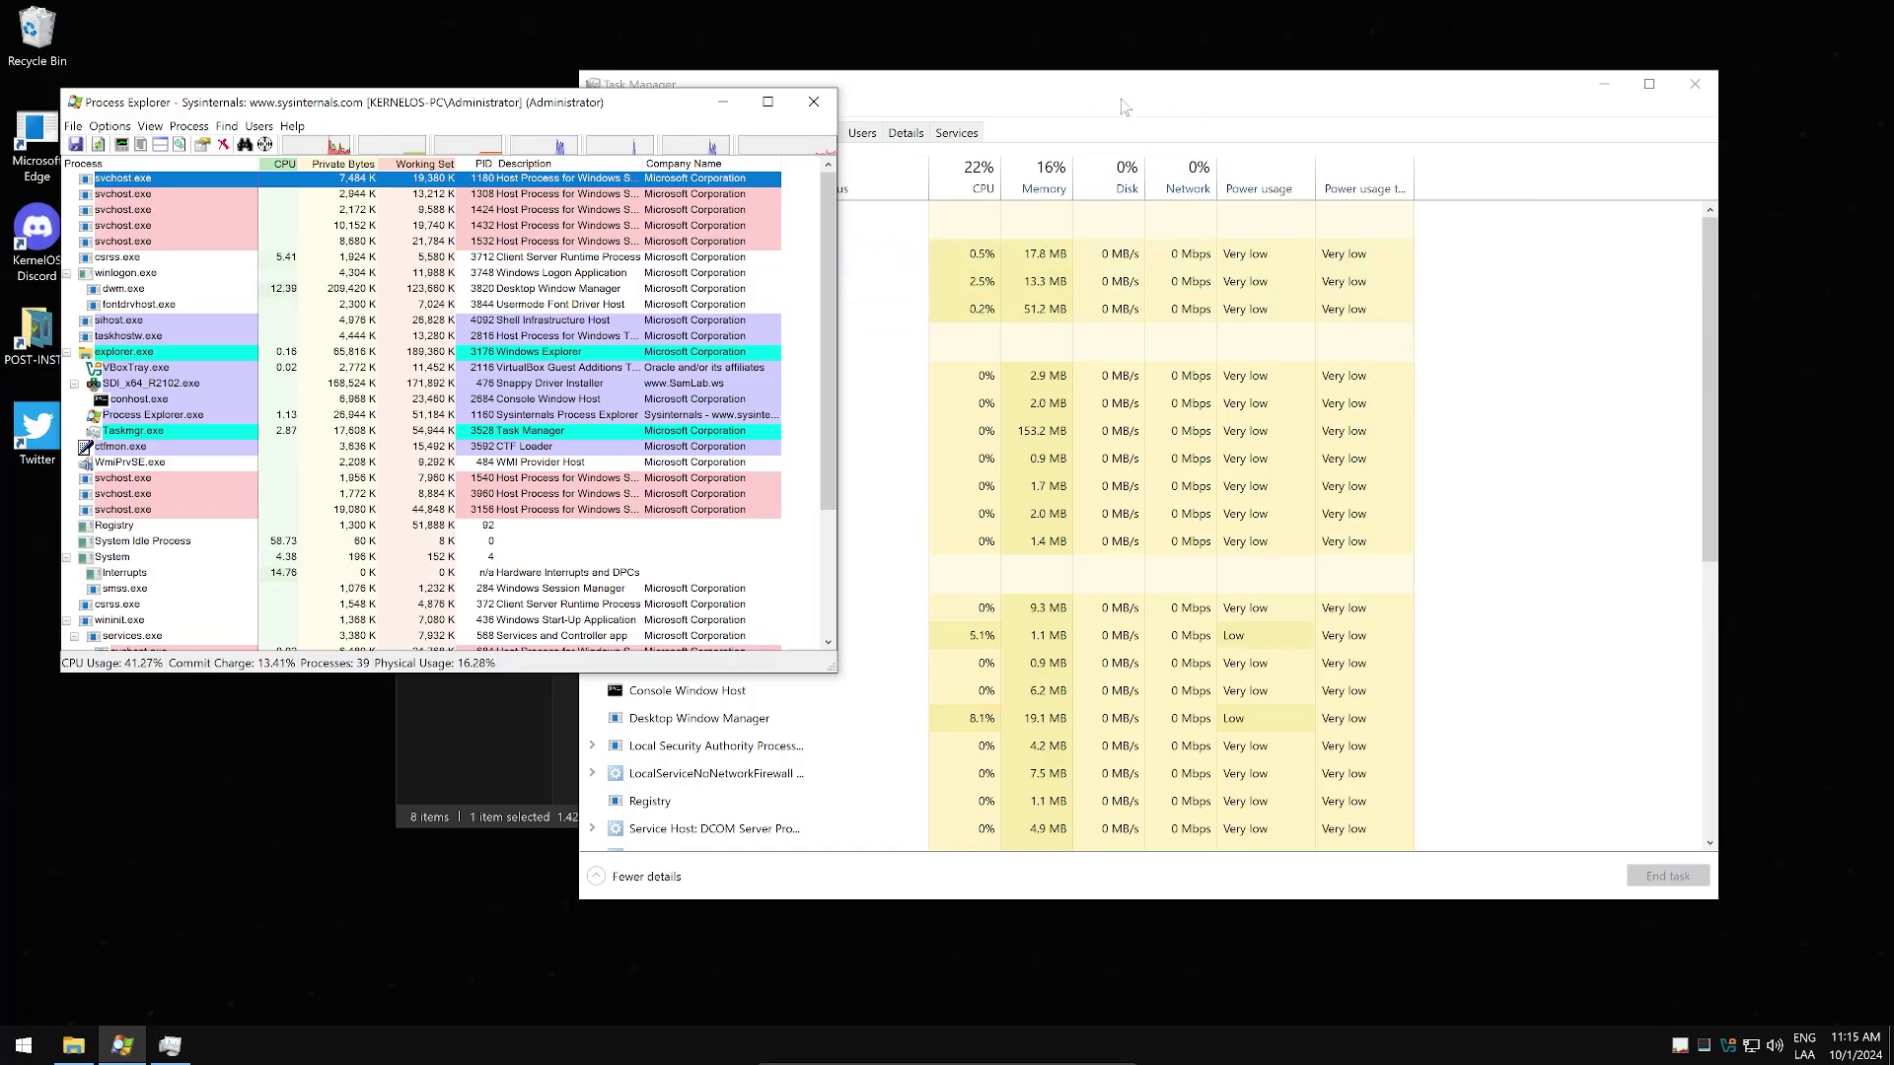
drag(1124, 83, 1282, 75)
Step: Return to Process Explorer and browse its process tree
click(522, 132)
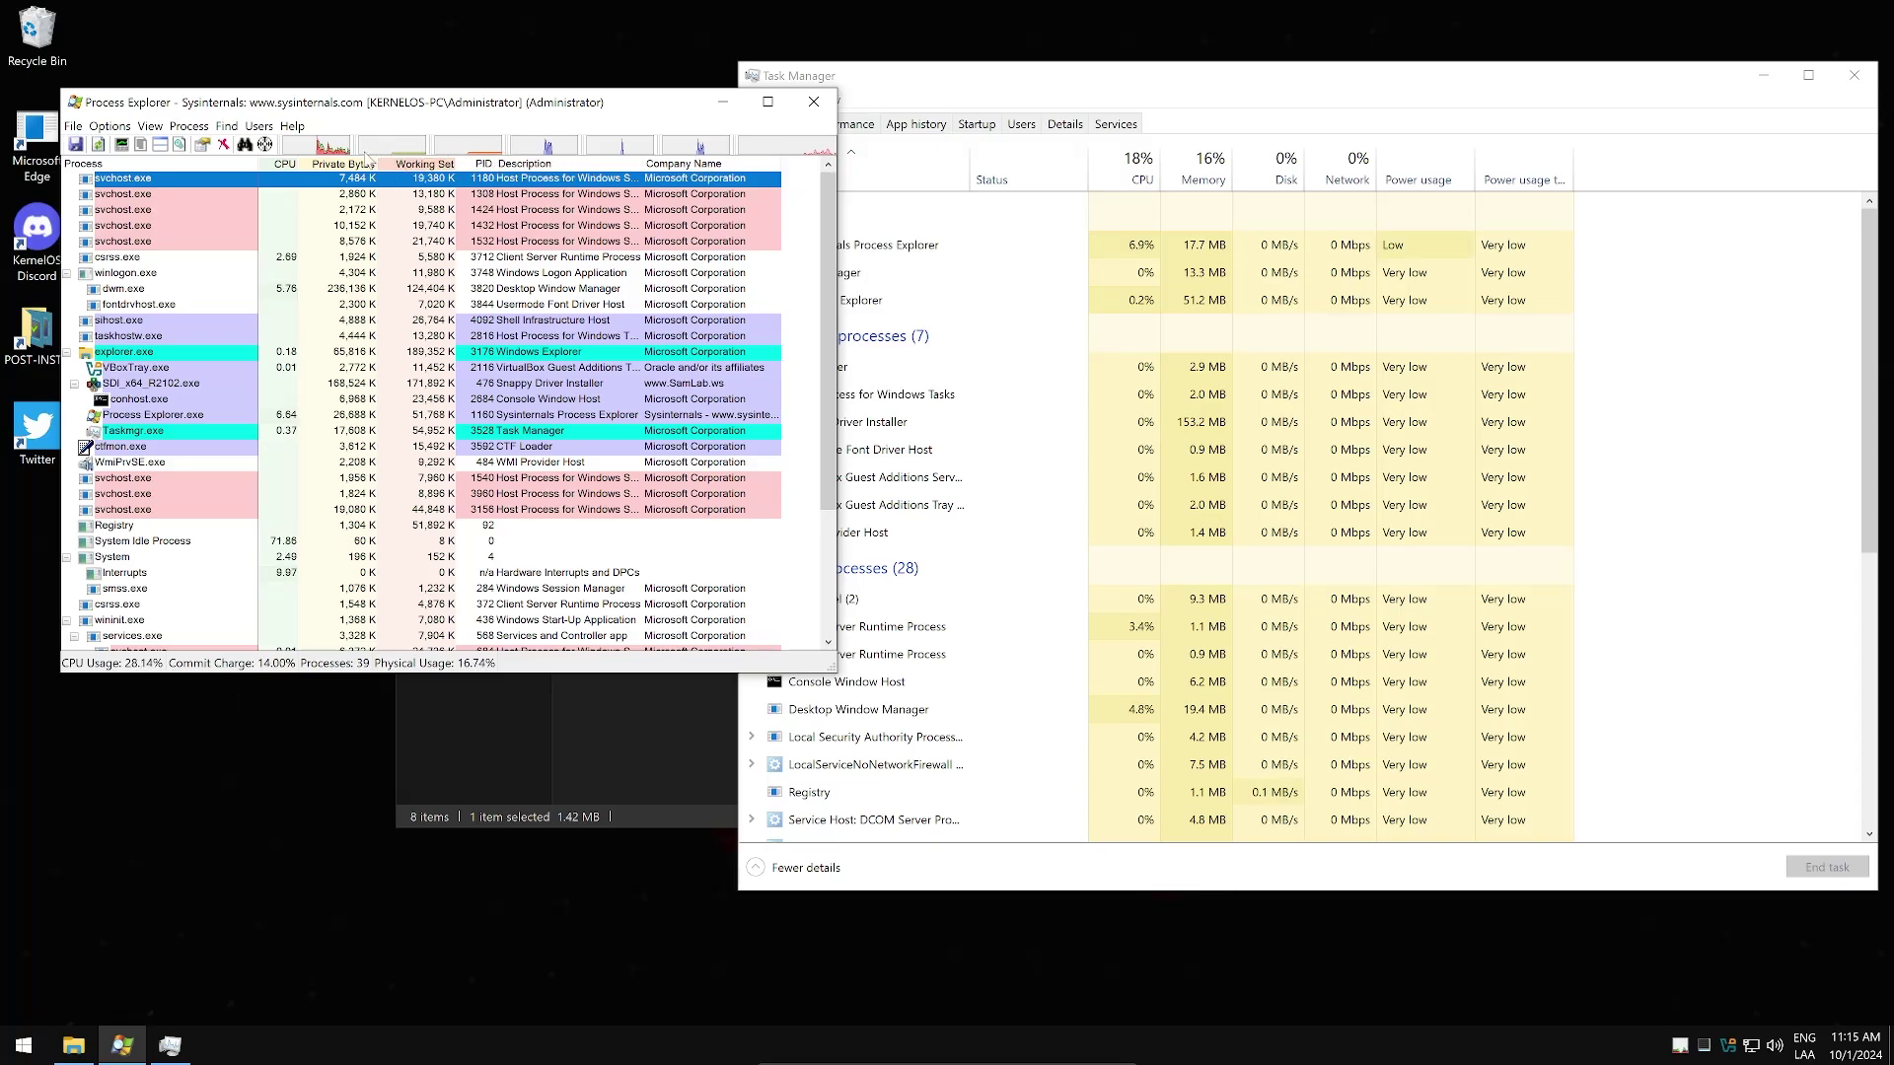
mouse_move(139, 362)
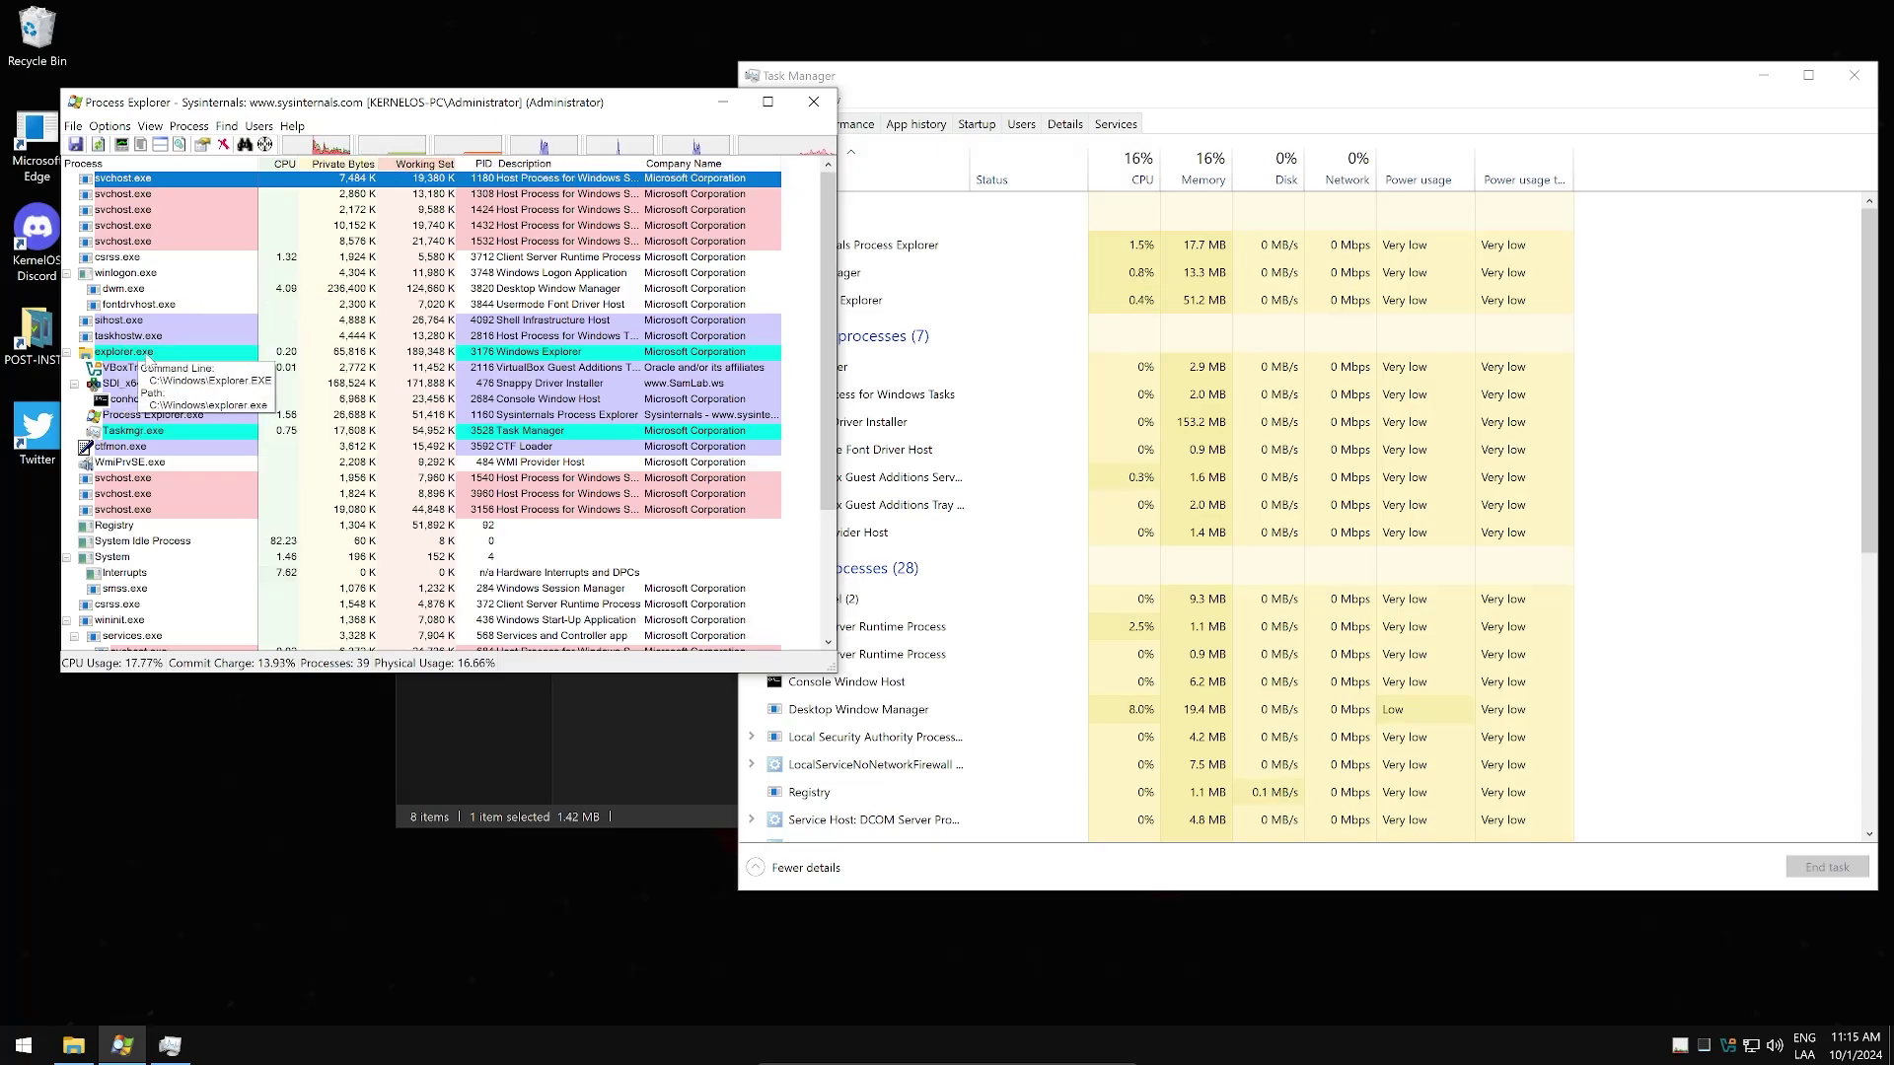
mouse_move(287, 343)
drag(828, 276, 847, 394)
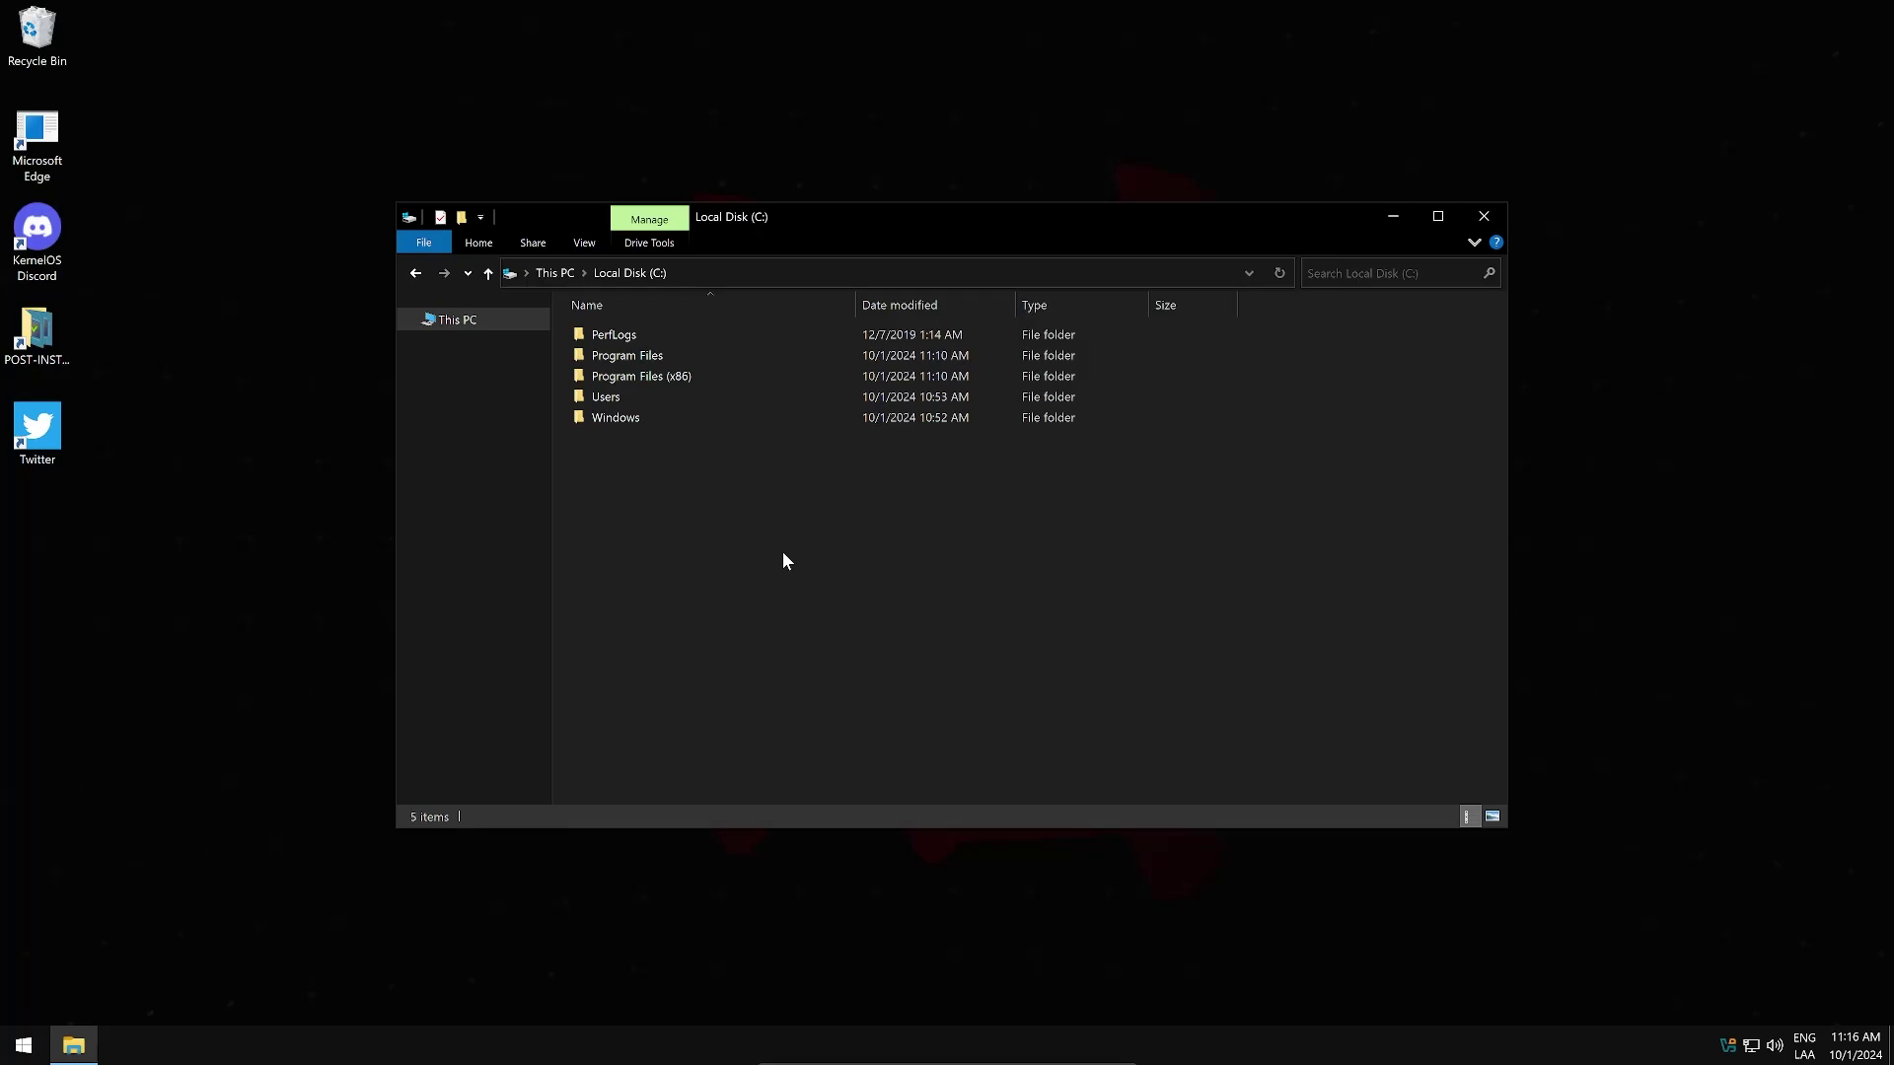
Step: Minimise File Explorer with Win+D to reveal the KernelOS demon-mask desktop
key(super+d)
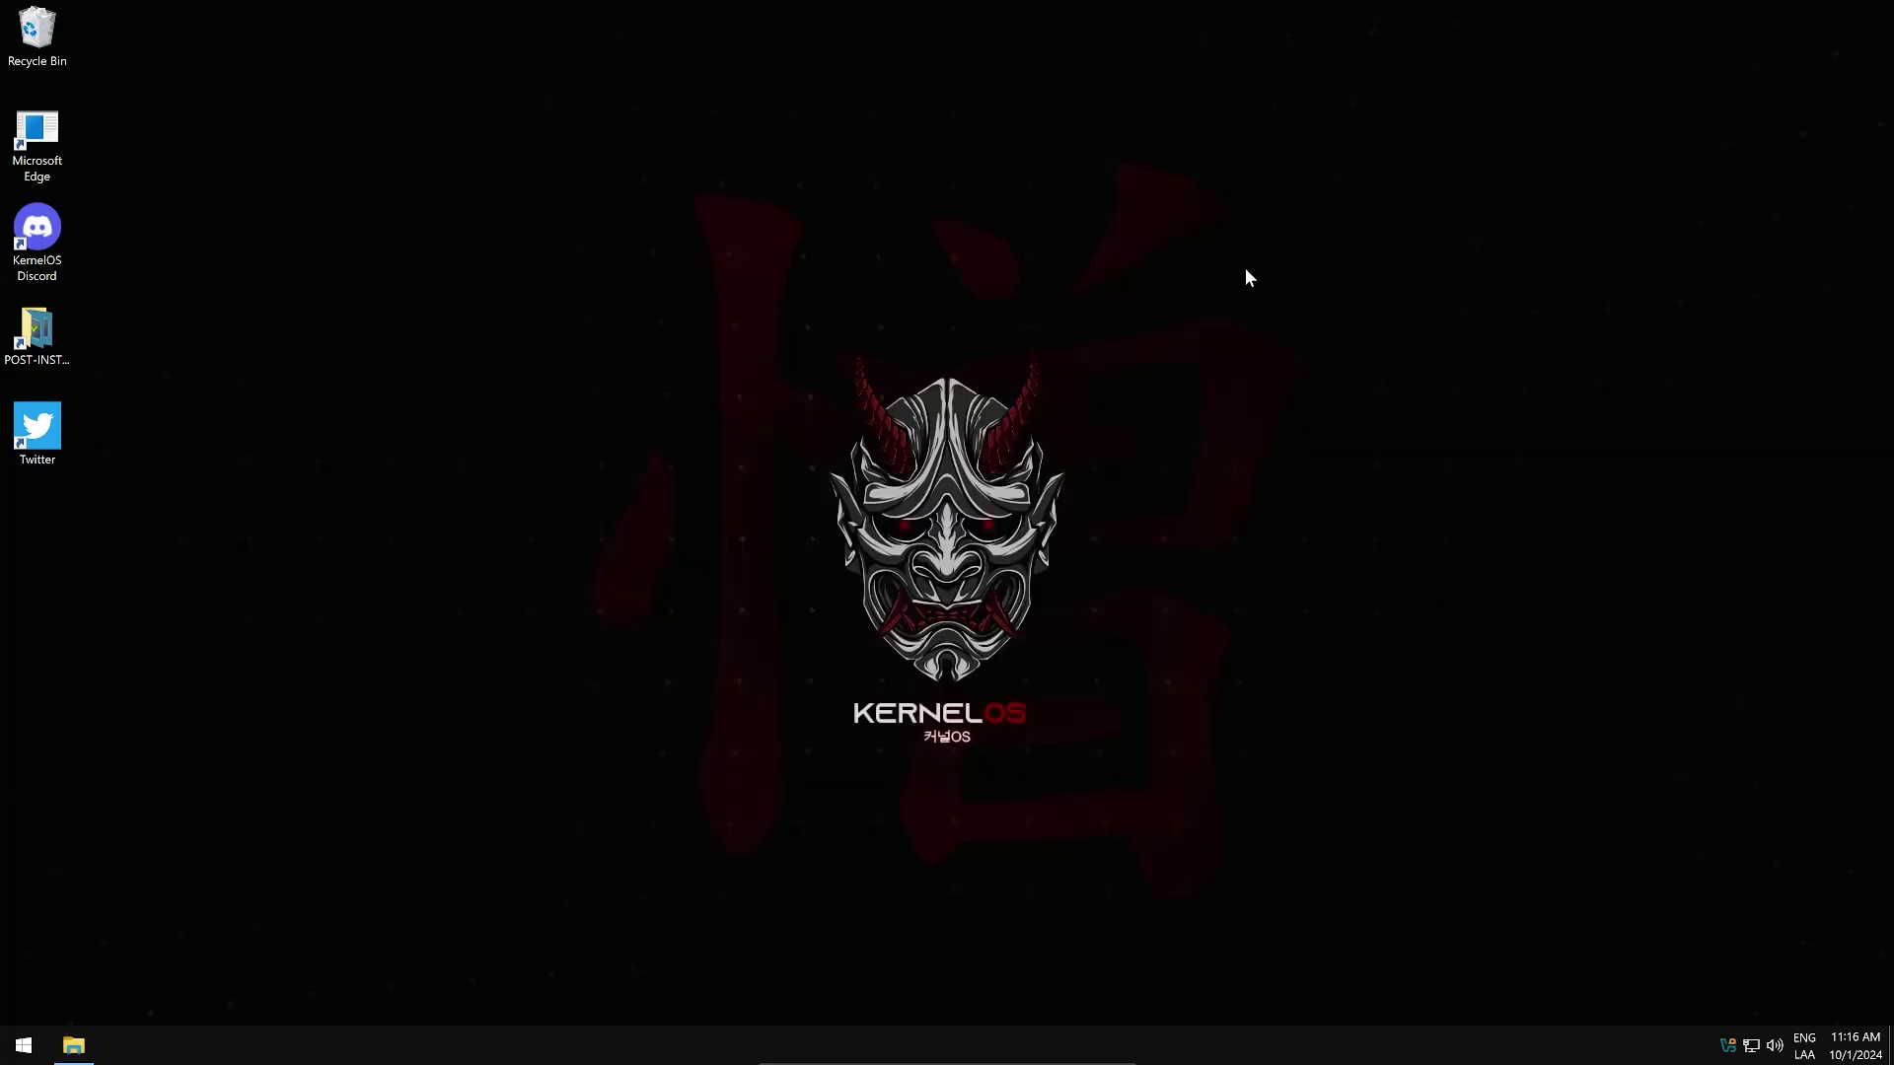